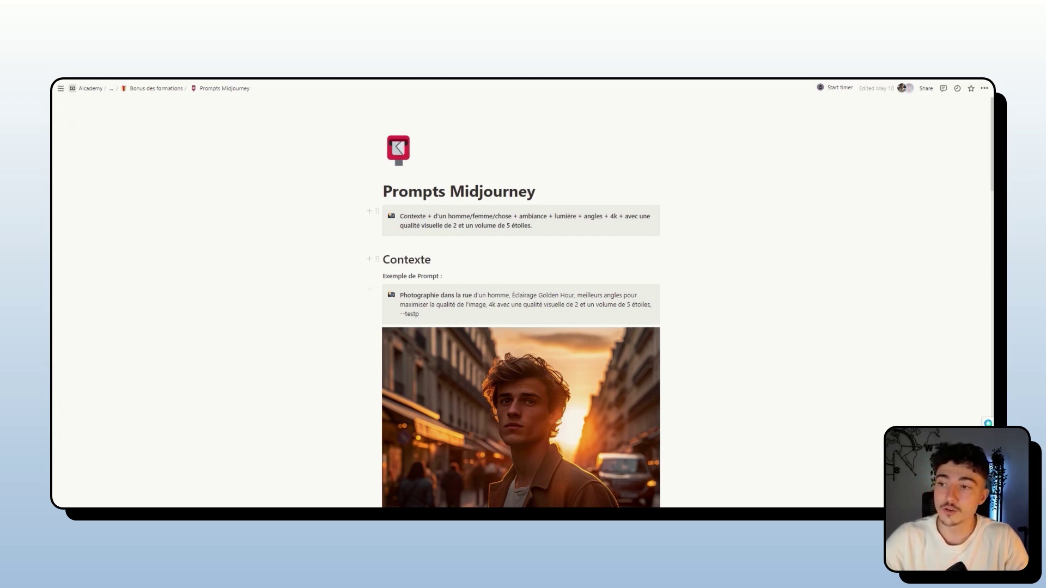
Step: Skim the sections of the Prompts Midjourney page and highlight the whole prompt formula in the callout under the title
scroll(586, 231, down, 20)
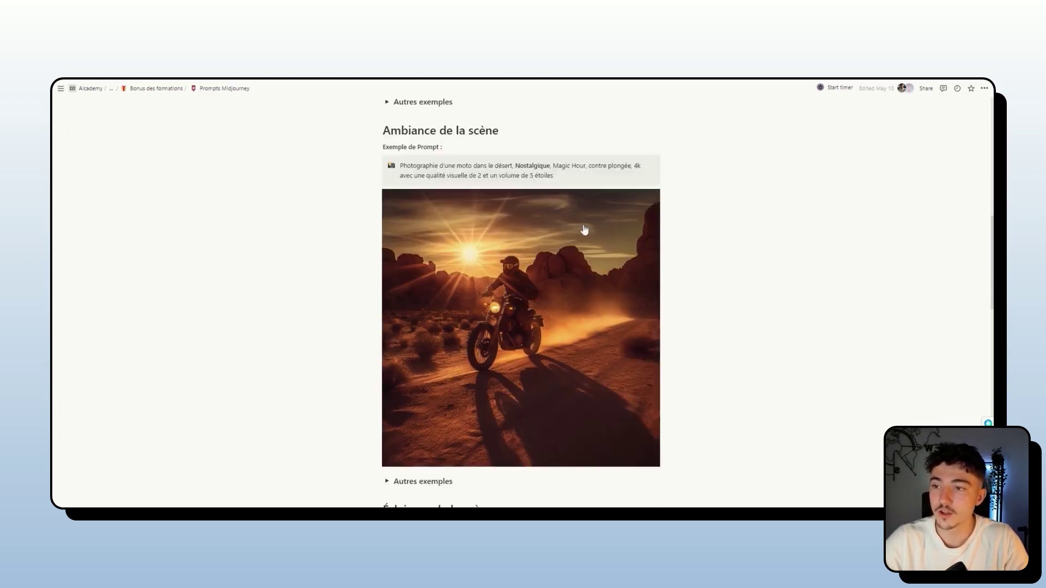
scroll(590, 233, down, 5)
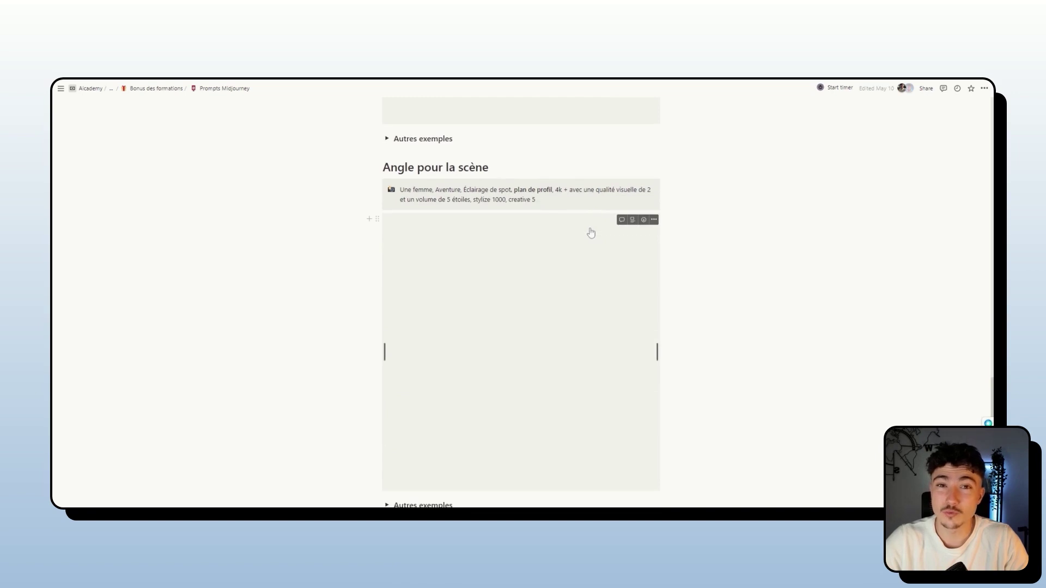
scroll(591, 233, down, 3)
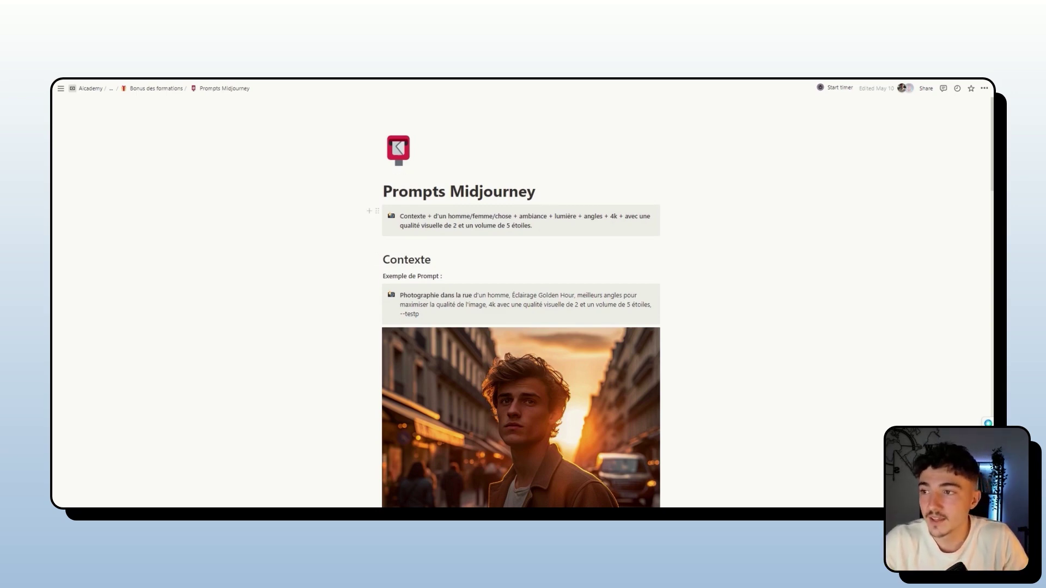
drag(399, 216, 596, 216)
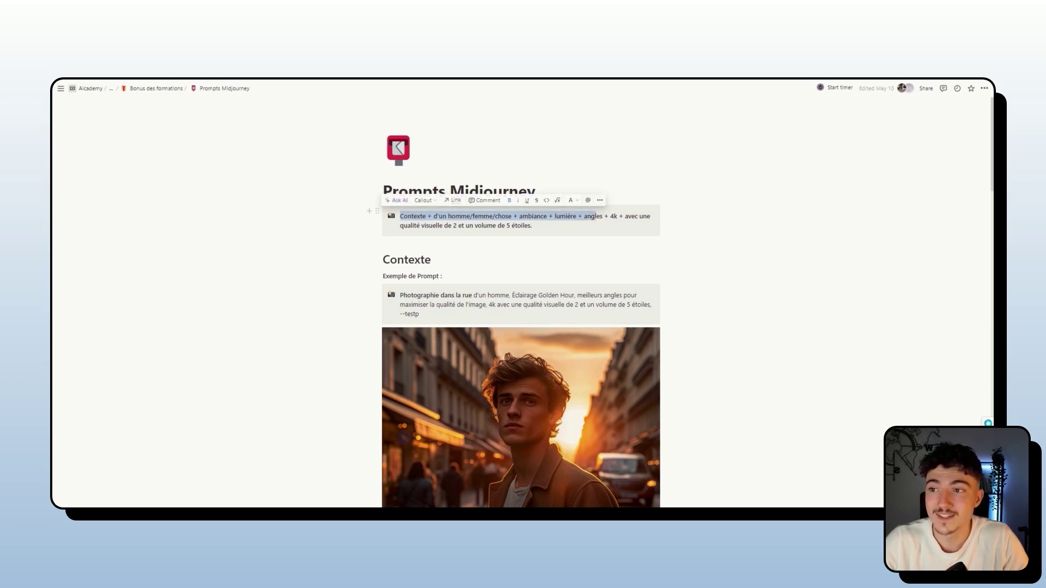
drag(532, 225, 400, 216)
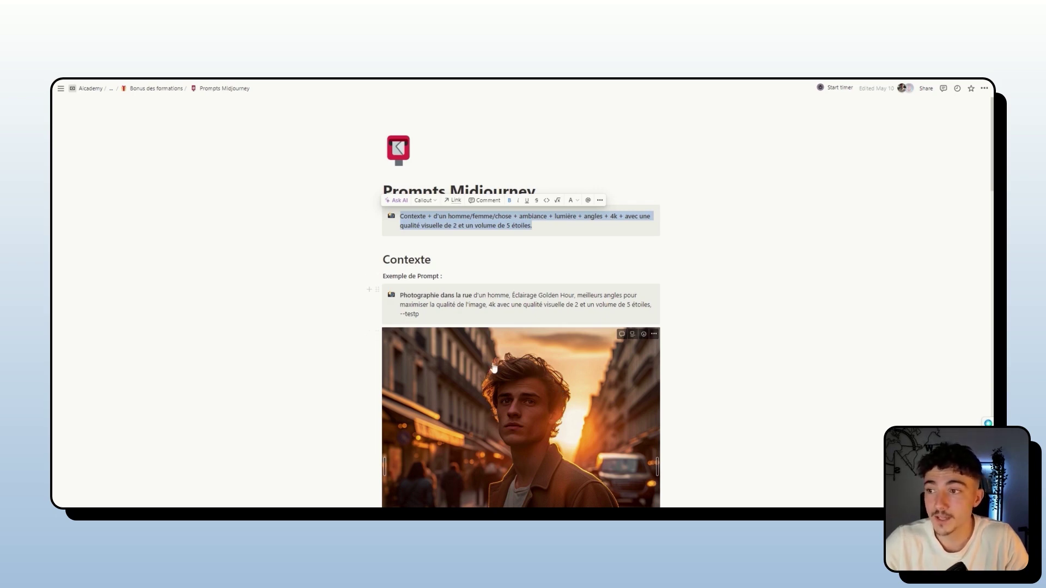
Step: Highlight the "--testp" parameter in the Contexte example prompt and view the image below it
scroll(474, 357, down, 1)
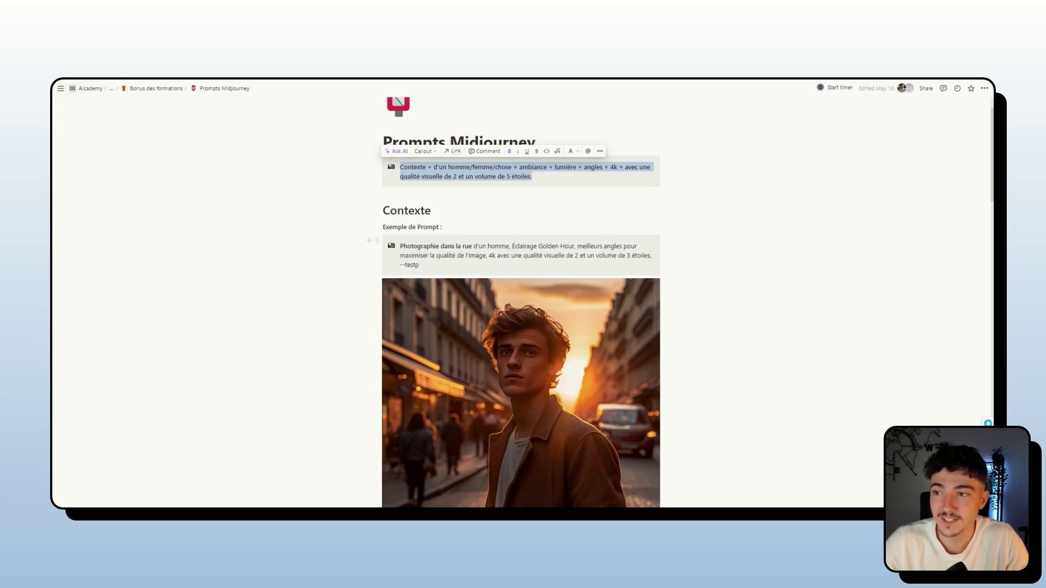
drag(419, 265, 402, 265)
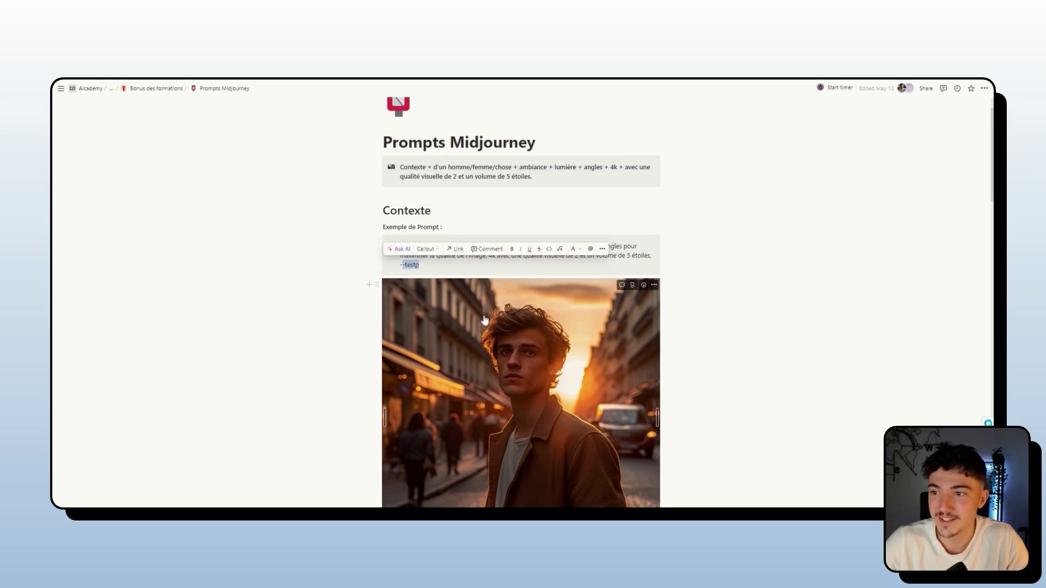
scroll(494, 343, down, 3)
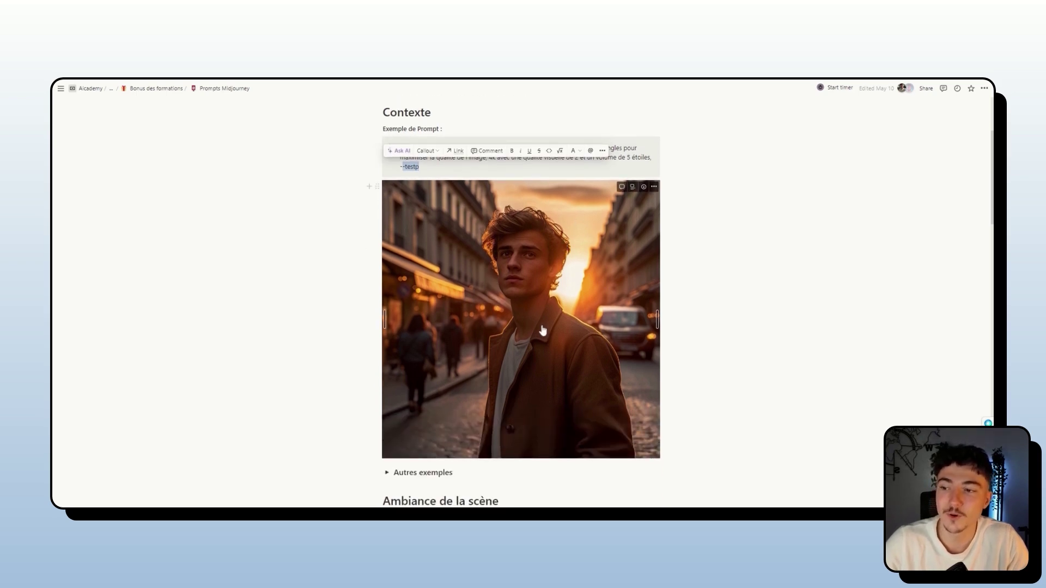
scroll(506, 387, down, 3)
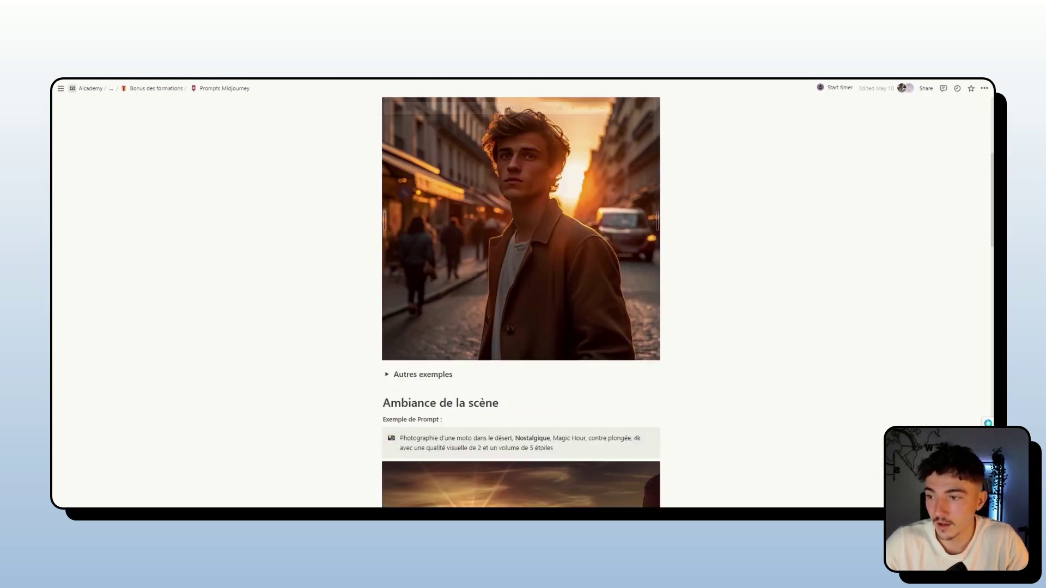
Step: Expand "Autres exemples" under Contexte and compare the listed settings with the example prompt and its image
click(387, 374)
scroll(390, 381, down, 3)
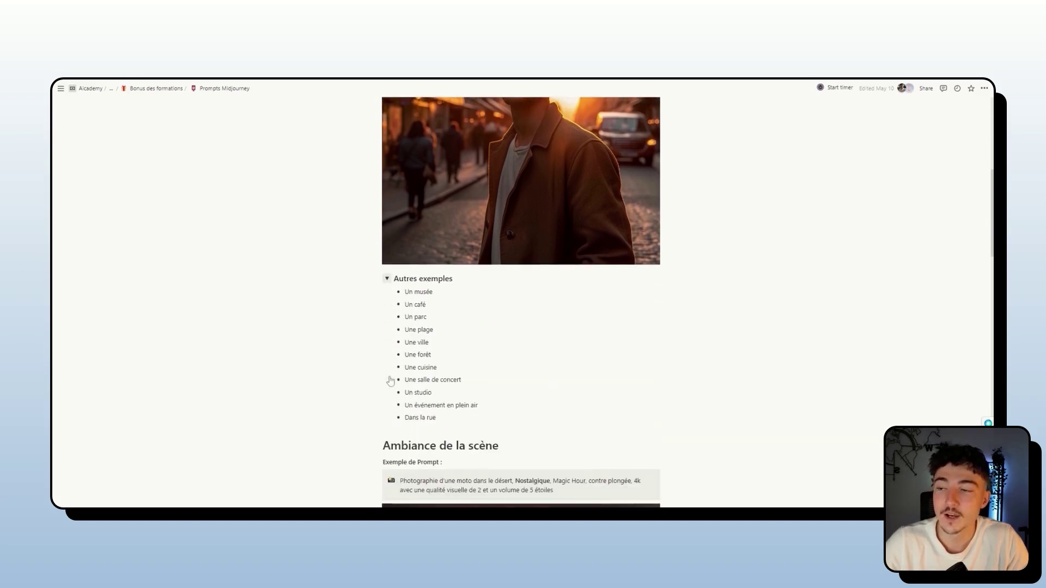
scroll(392, 425, up, 3)
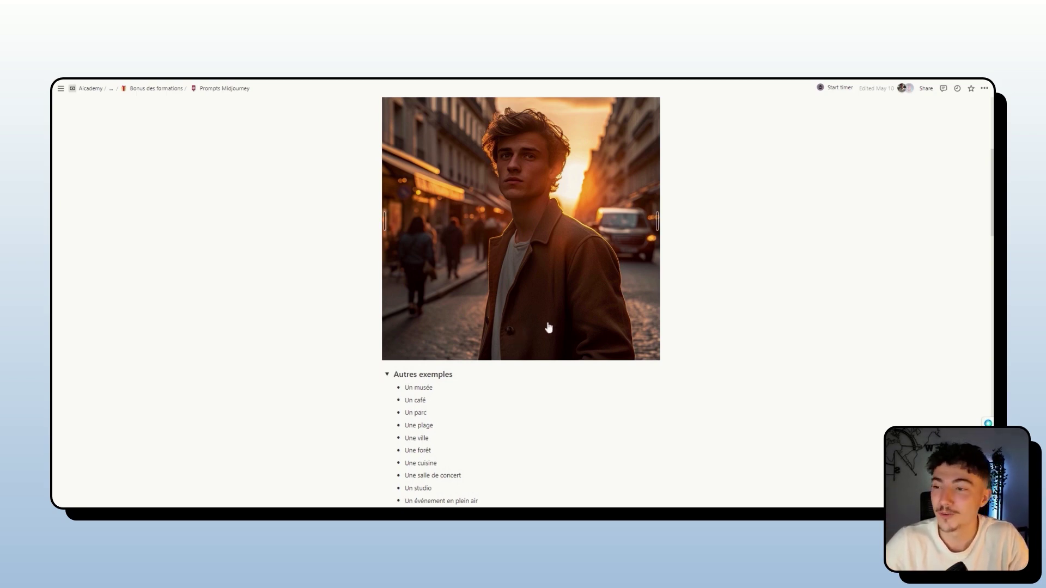
scroll(547, 333, up, 5)
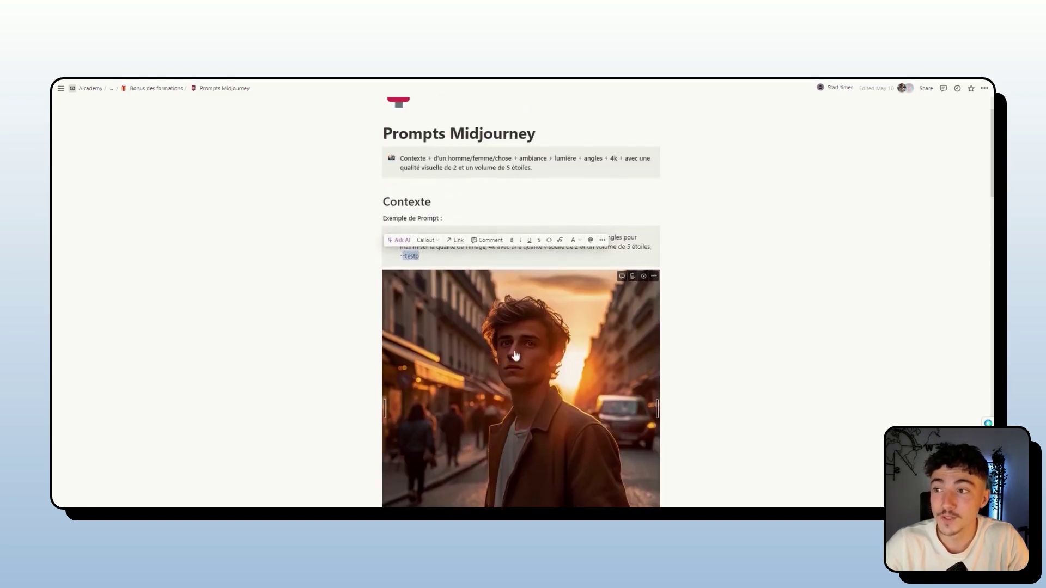
click(420, 265)
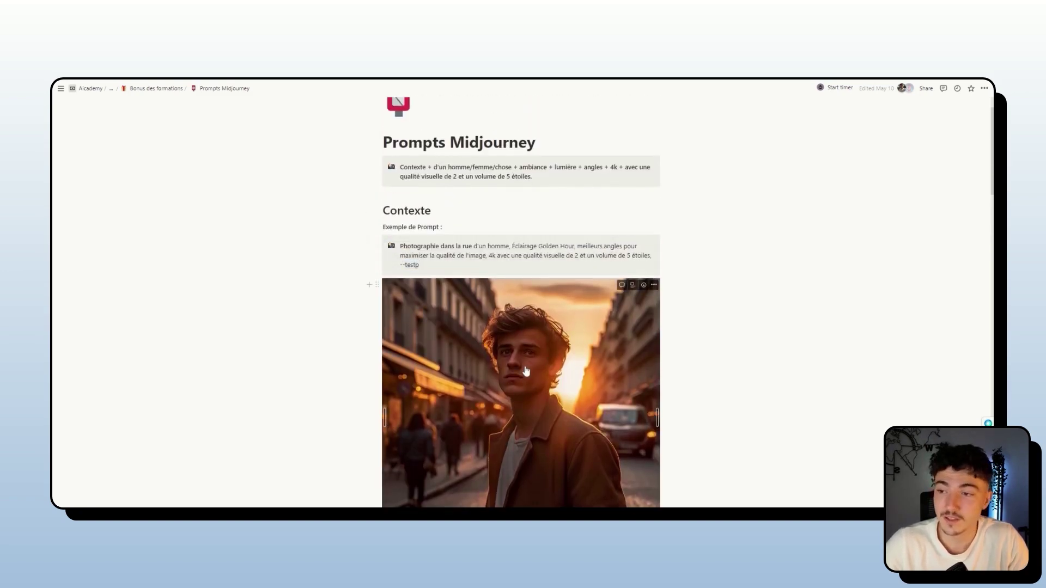
scroll(506, 378, down, 3)
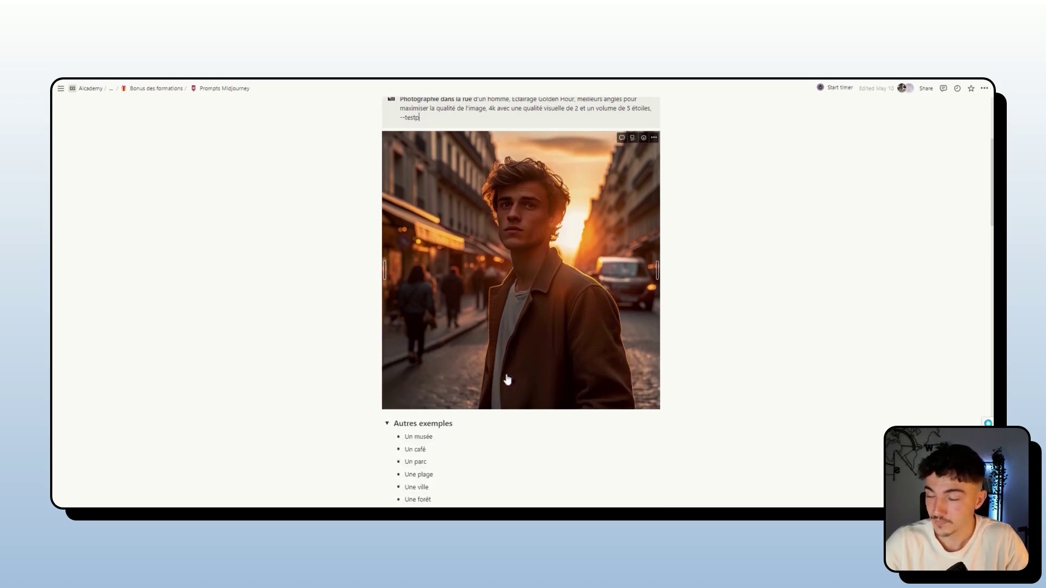
scroll(506, 378, down, 3)
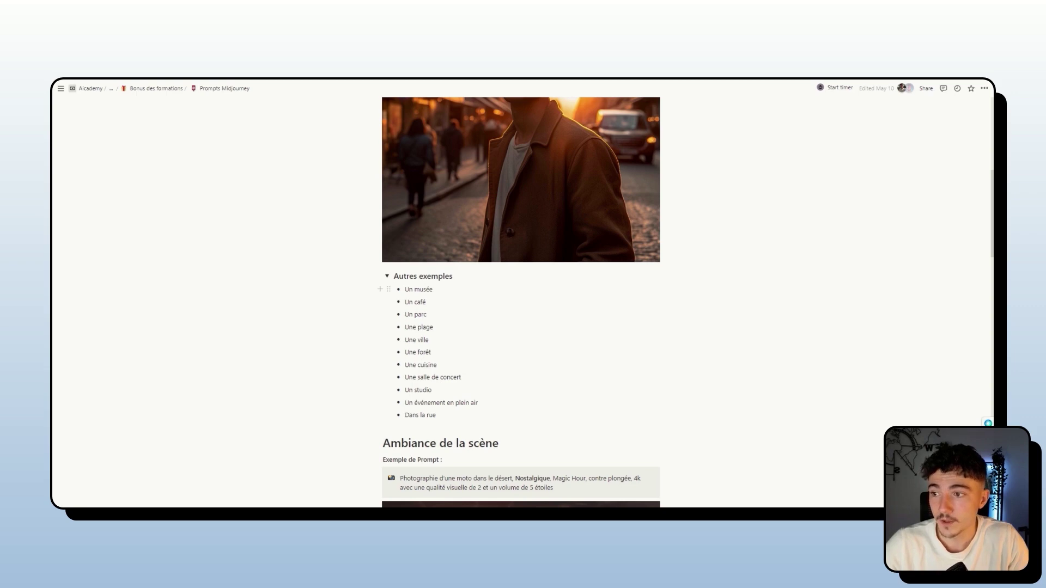
Step: Highlight "Photographie dans la rue" and "d'un homme" in the Contexte example prompt, along with the list of alternative settings
scroll(401, 196, up, 7)
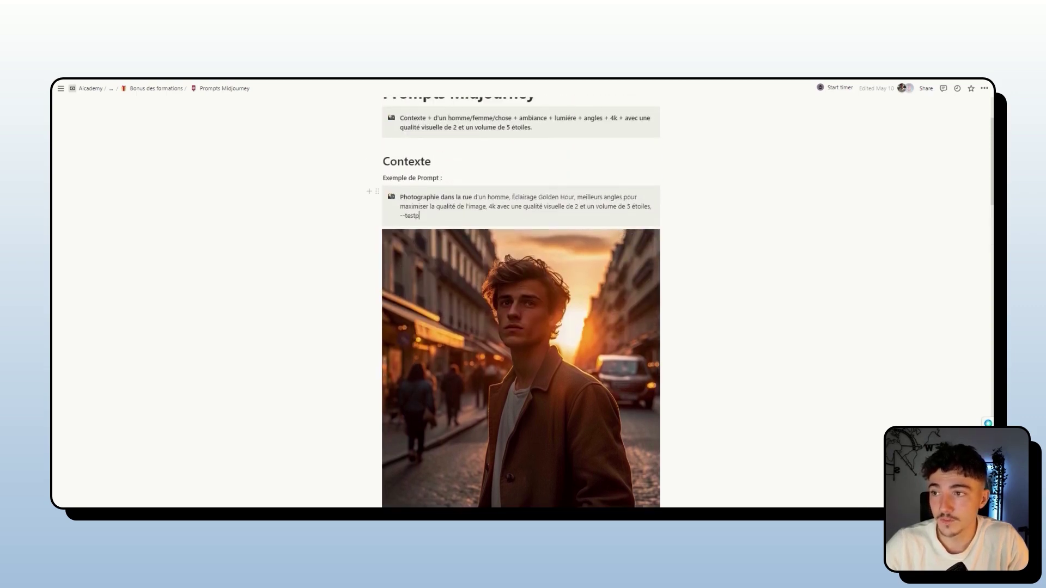
drag(401, 197, 469, 197)
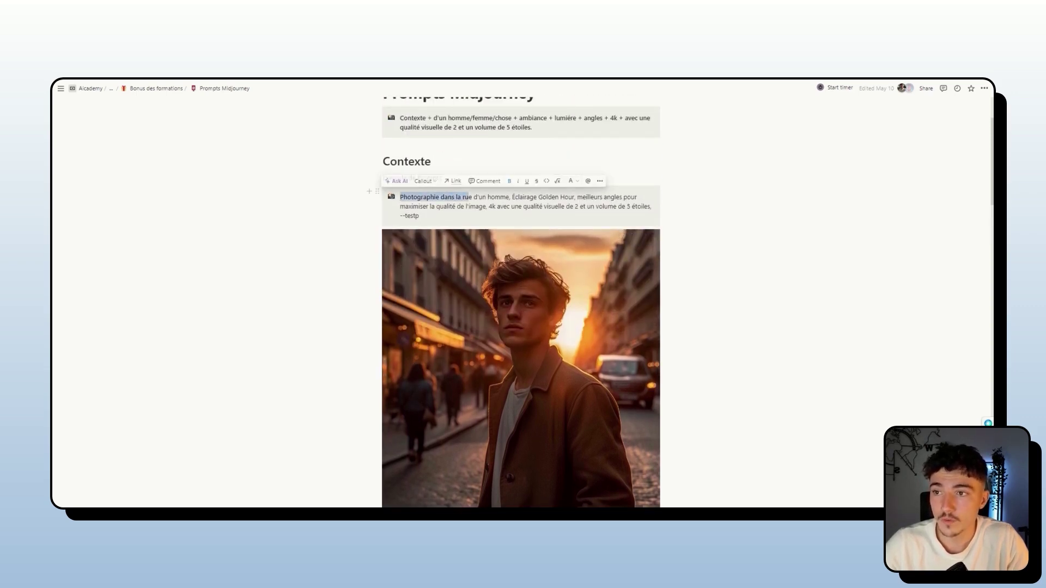
scroll(532, 350, down, 4)
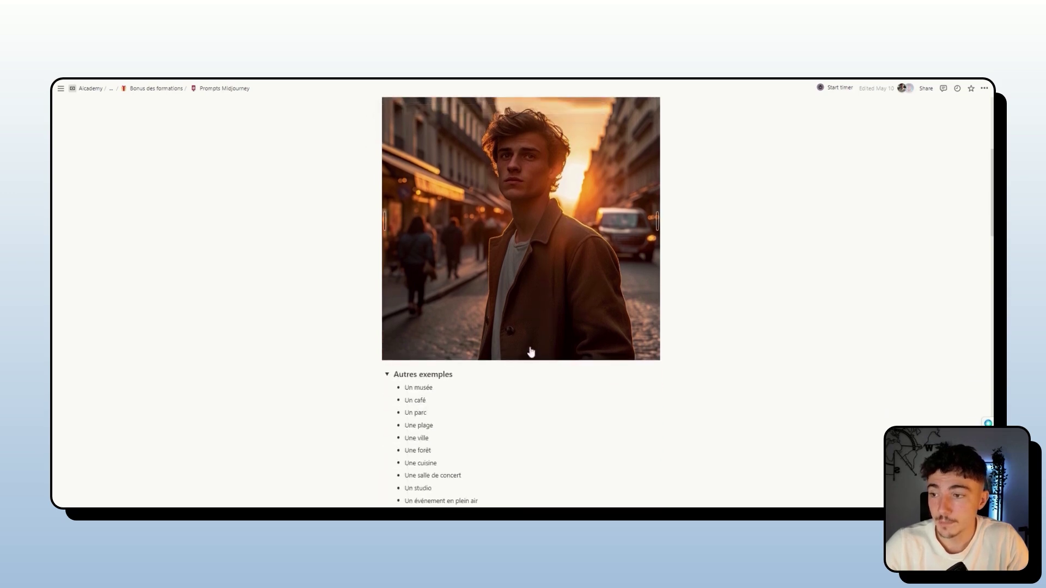
drag(437, 464, 408, 339)
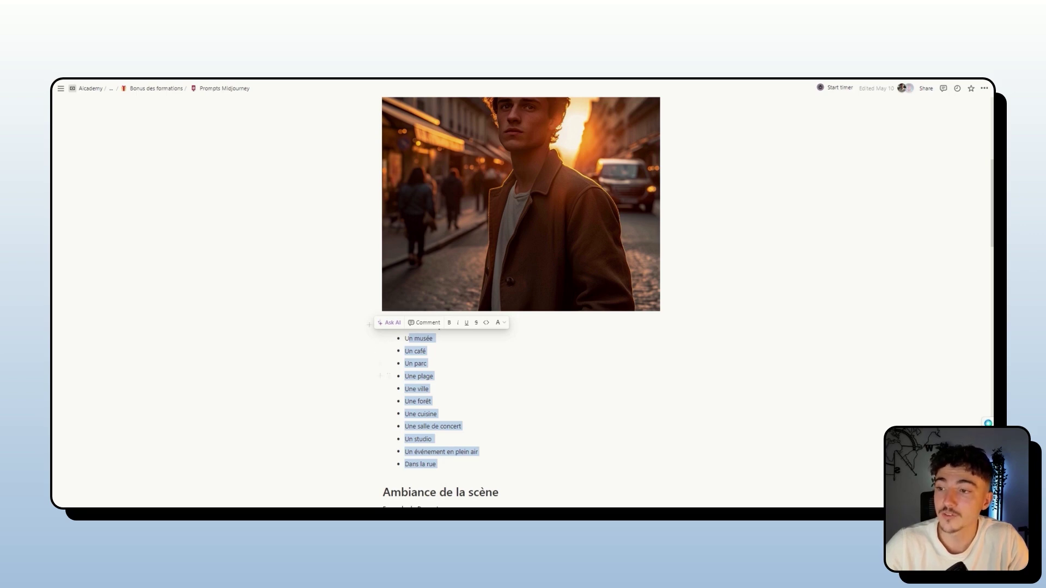
click(420, 363)
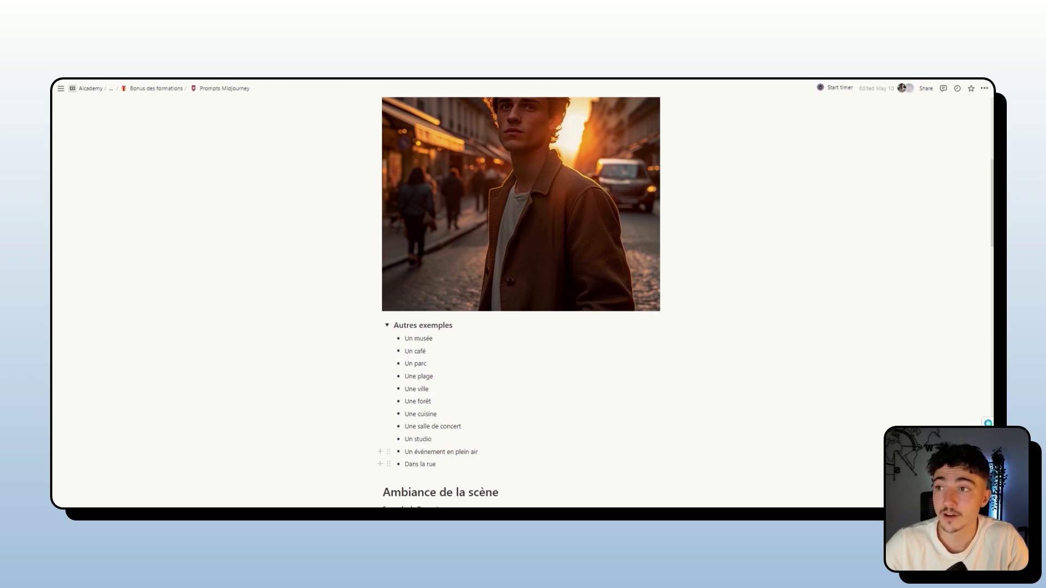
scroll(420, 364, up, 3)
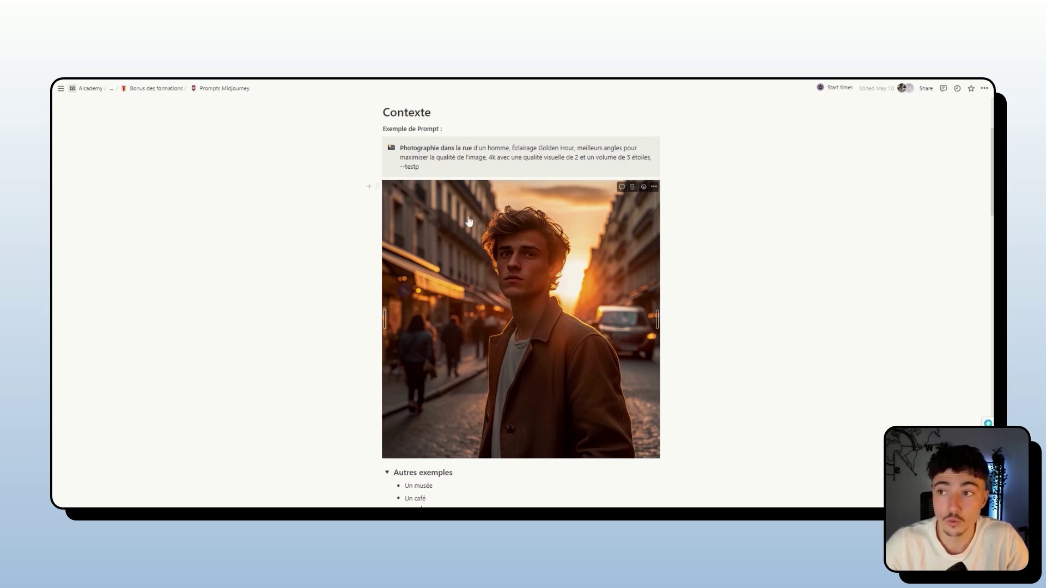
drag(472, 148, 509, 147)
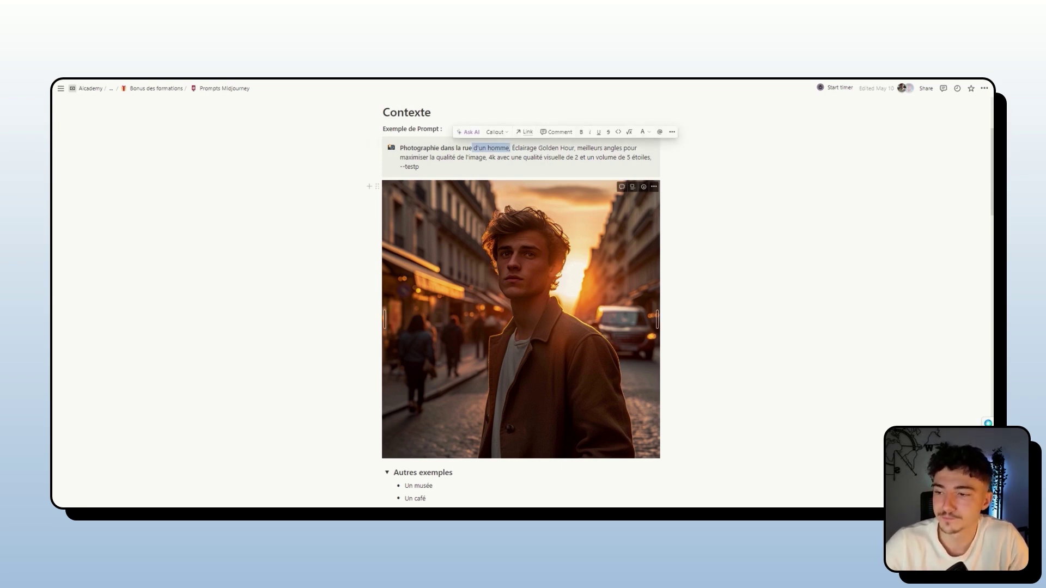
Step: Expand "Autres exemples" under Ambiance de la scène and compare the listed moods with the motorcycle prompt and image
scroll(512, 338, down, 7)
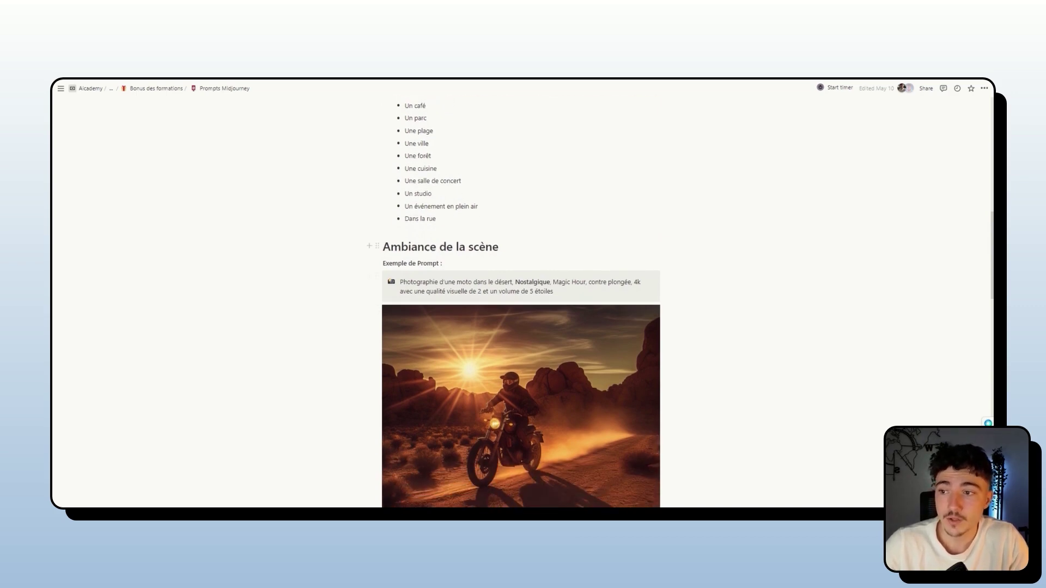
scroll(583, 384, down, 1)
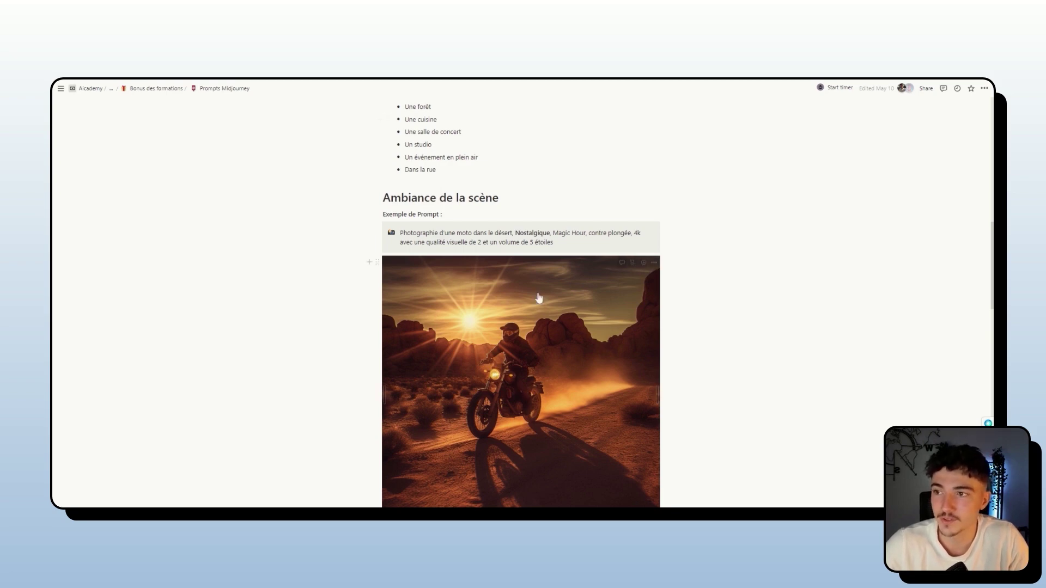
scroll(544, 366, down, 3)
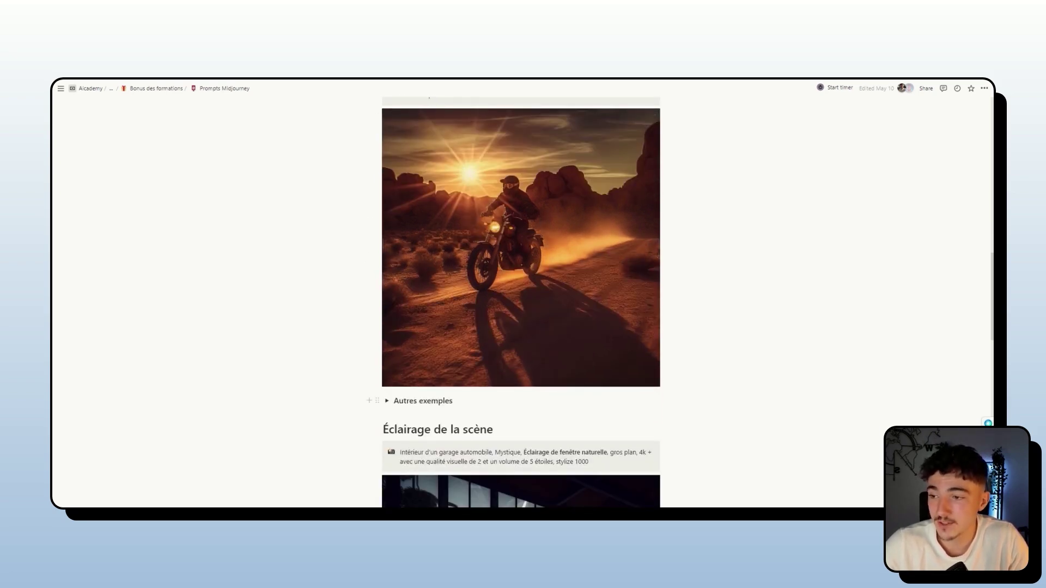
click(387, 401)
scroll(386, 401, down, 3)
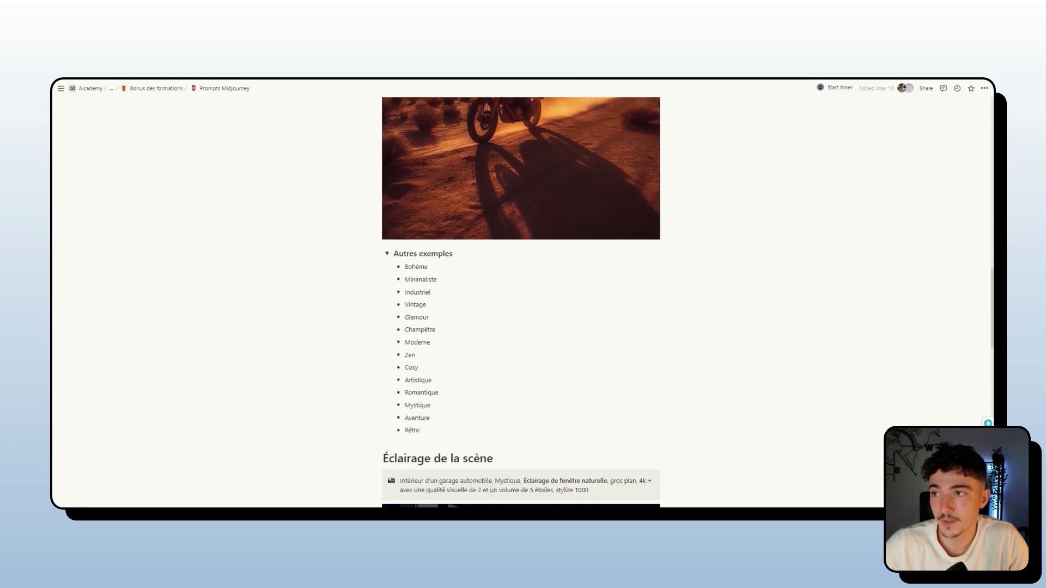
scroll(395, 410, up, 5)
scroll(395, 410, down, 4)
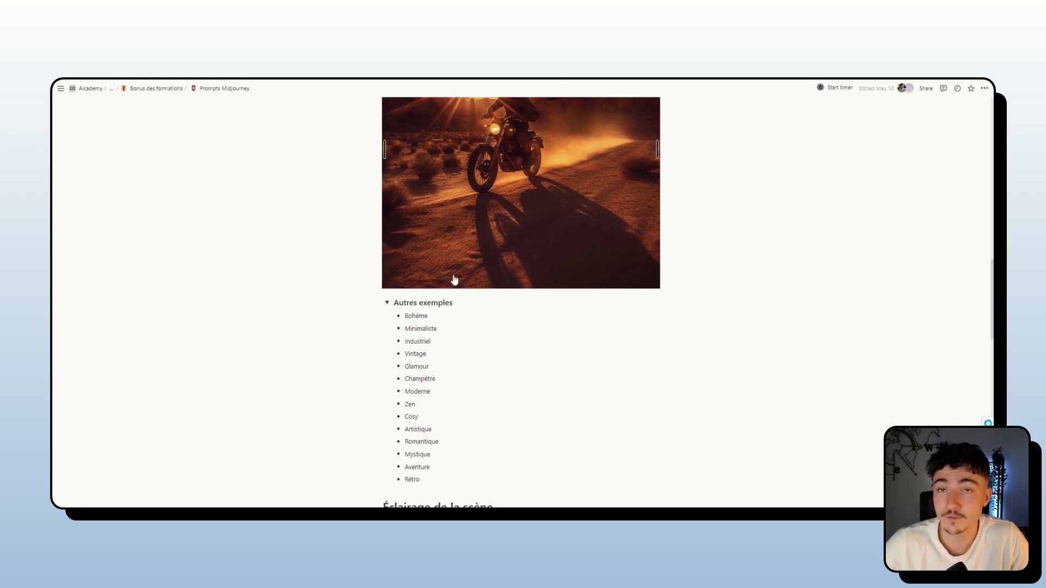
scroll(455, 280, up, 2)
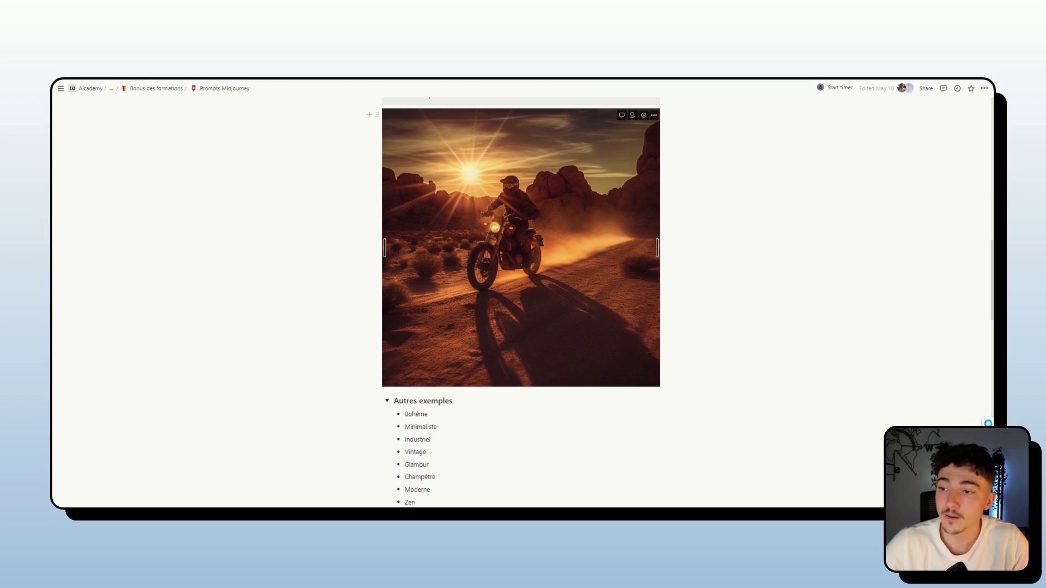
scroll(521, 245, down, 1)
scroll(520, 303, down, 3)
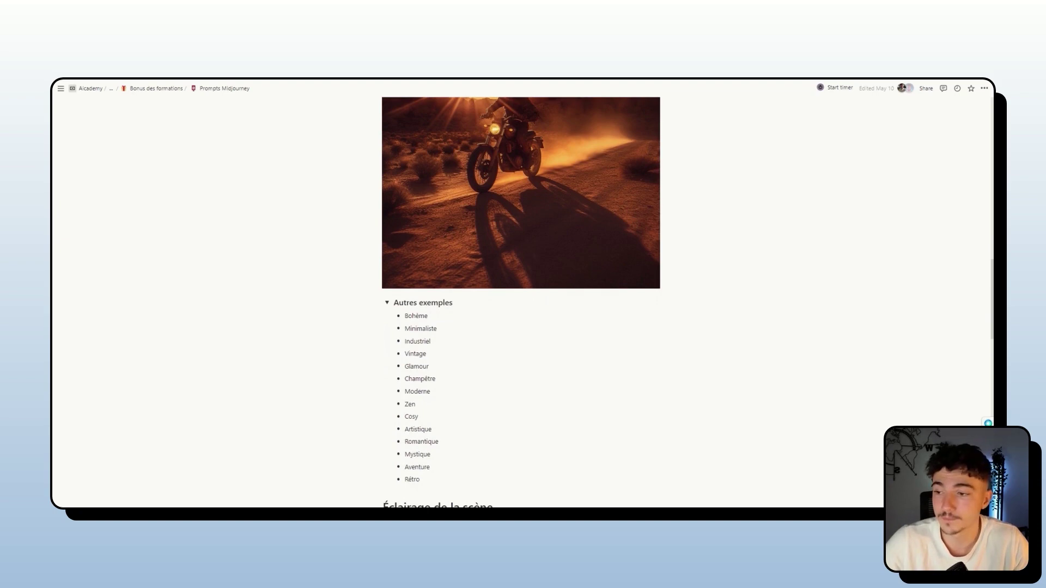
Step: Highlight the garage setting and mood in the Éclairage de la scène prompt, and "Mystique" in the list of moods
scroll(439, 240, down, 6)
scroll(520, 302, down, 5)
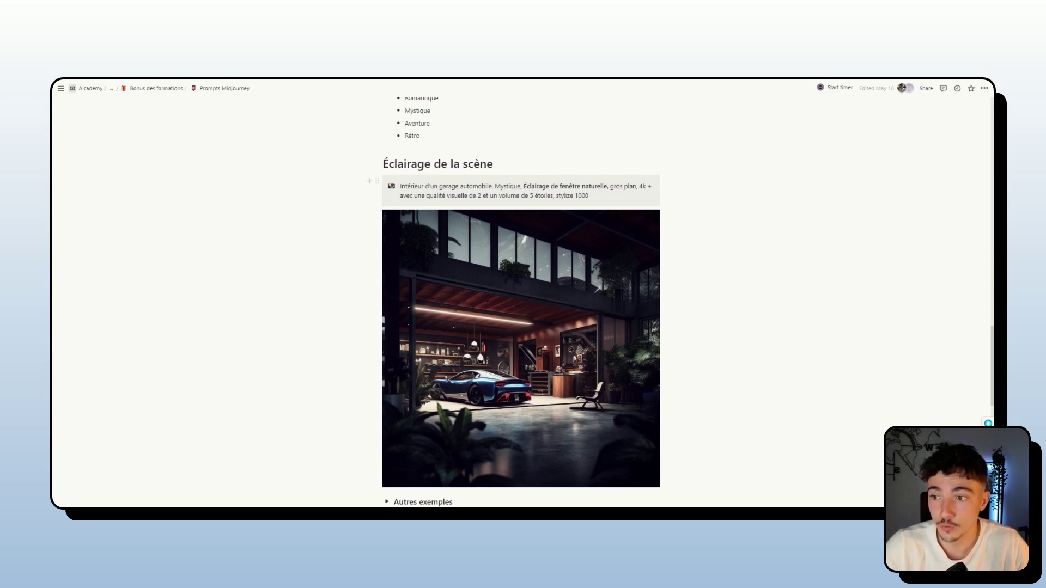
drag(400, 186, 513, 186)
scroll(517, 299, up, 5)
double_click(417, 258)
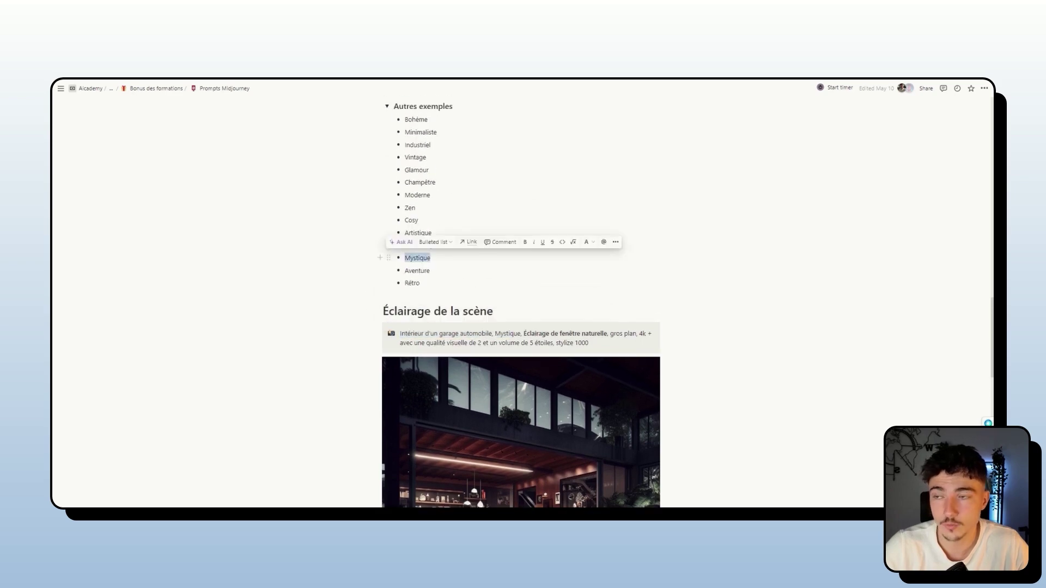
Step: Highlight "Éclairage de fenêtre naturelle" in the Éclairage de la scène prompt and examine the garage image
scroll(544, 404, down, 2)
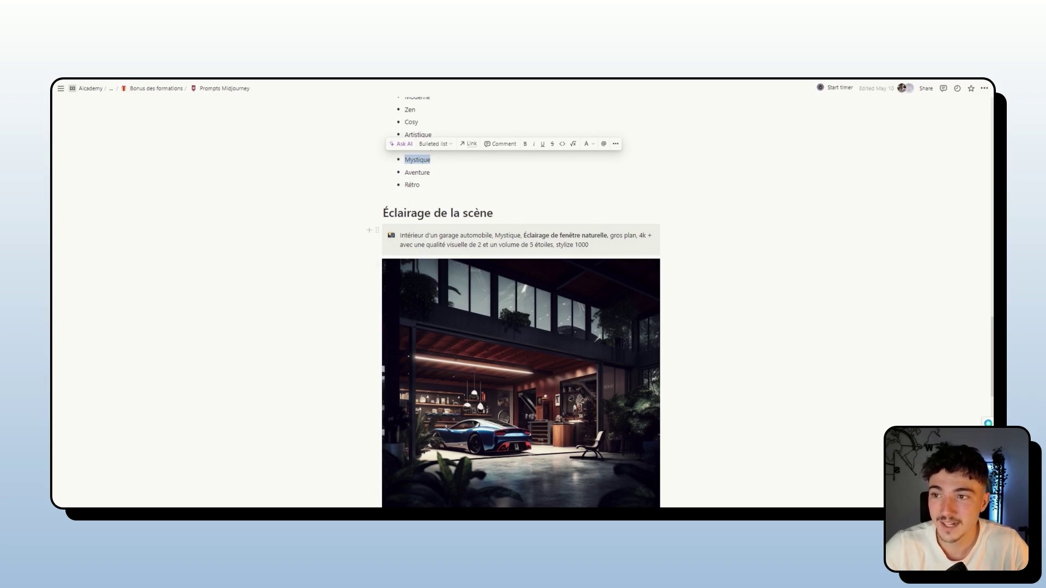
drag(521, 236, 607, 235)
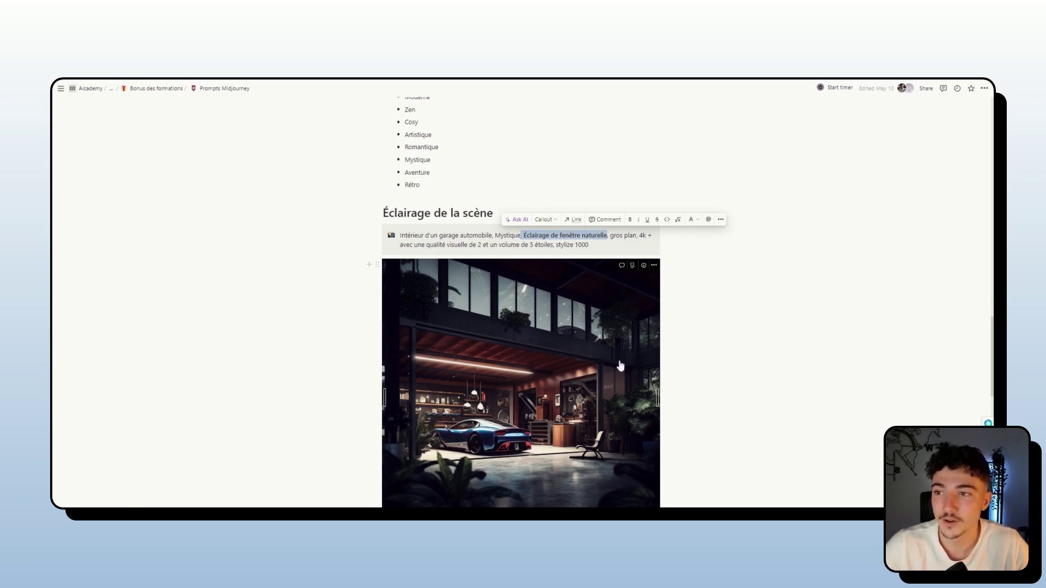
key(ctrl+b)
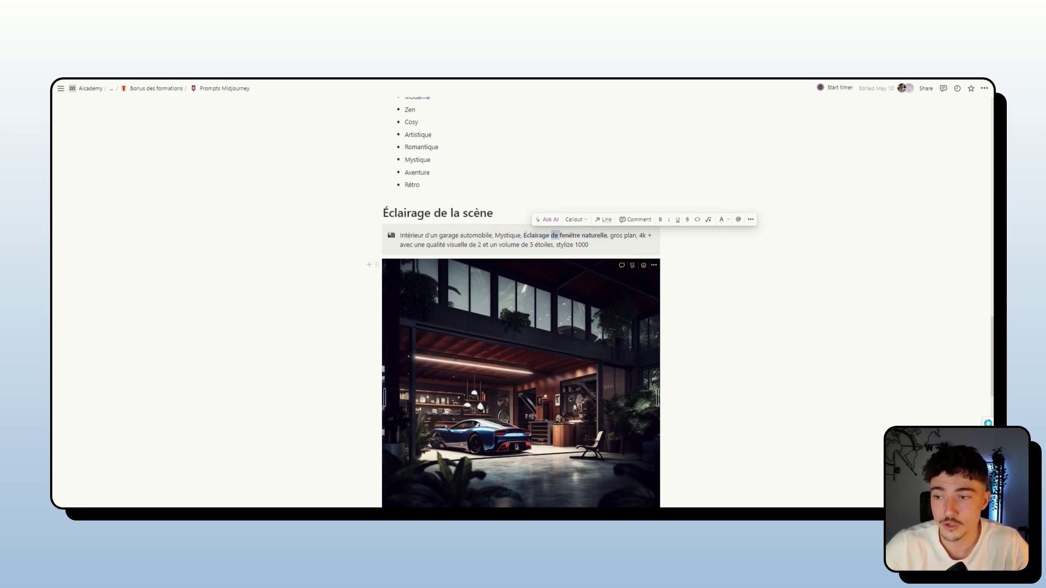
scroll(447, 381, down, 3)
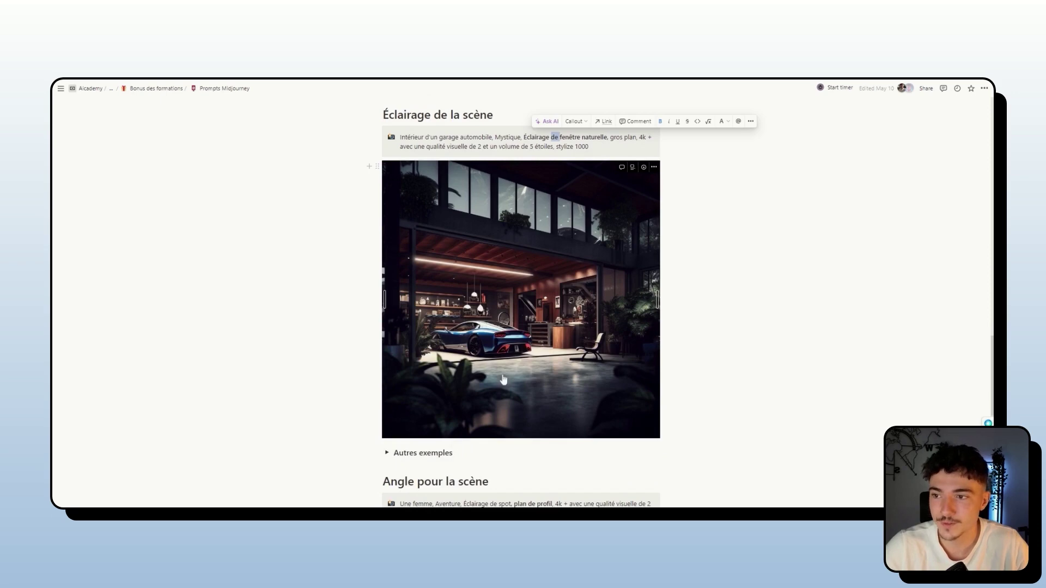
Step: Expand "Autres exemples" under Éclairage de la scène, highlight "Éclairage de spot" and compare it with the Angle pour la scène prompt
click(387, 453)
scroll(388, 455, down, 4)
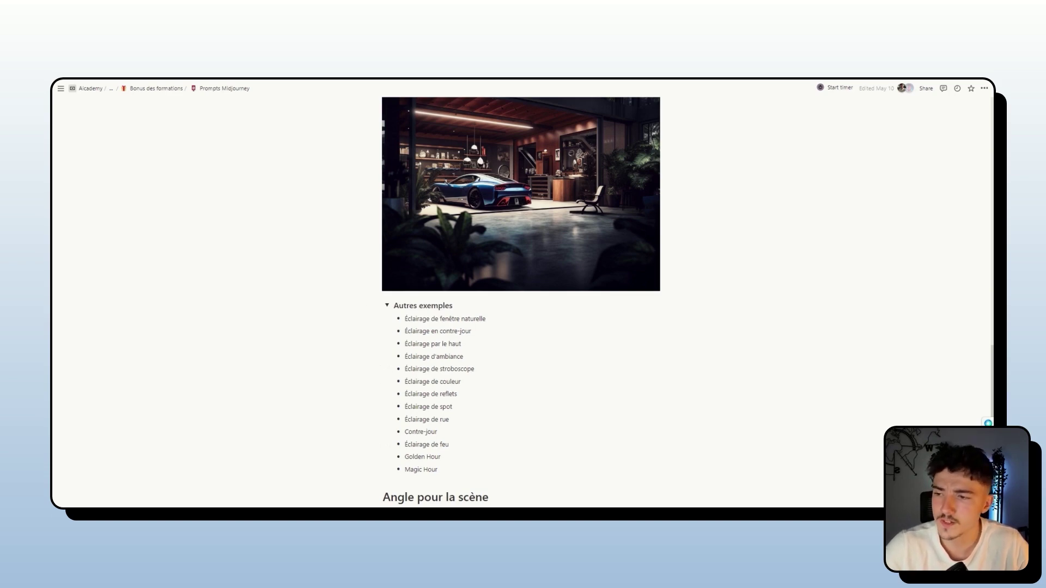
triple_click(435, 407)
scroll(435, 409, up, 5)
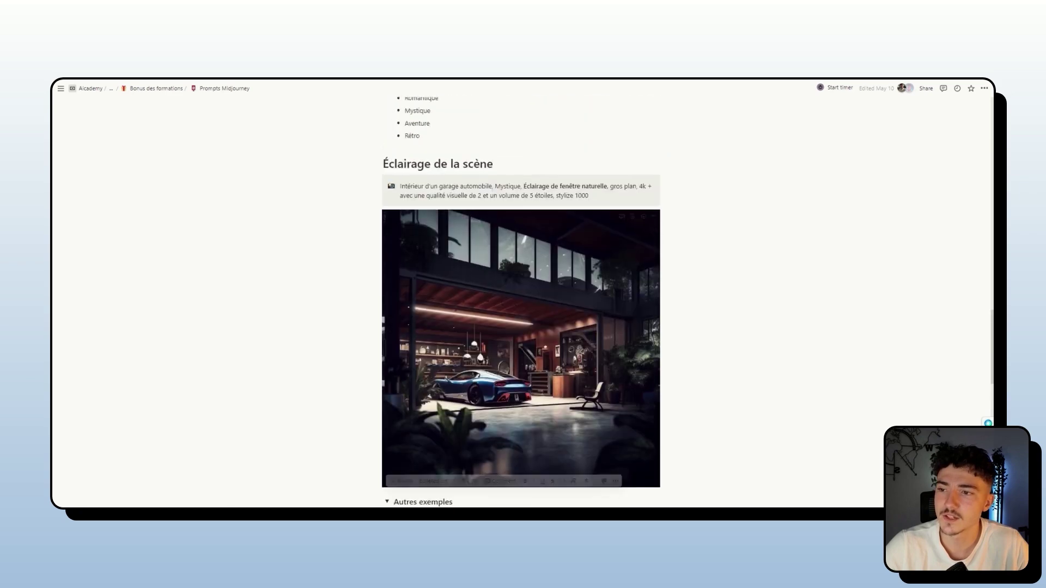
scroll(434, 416, down, 10)
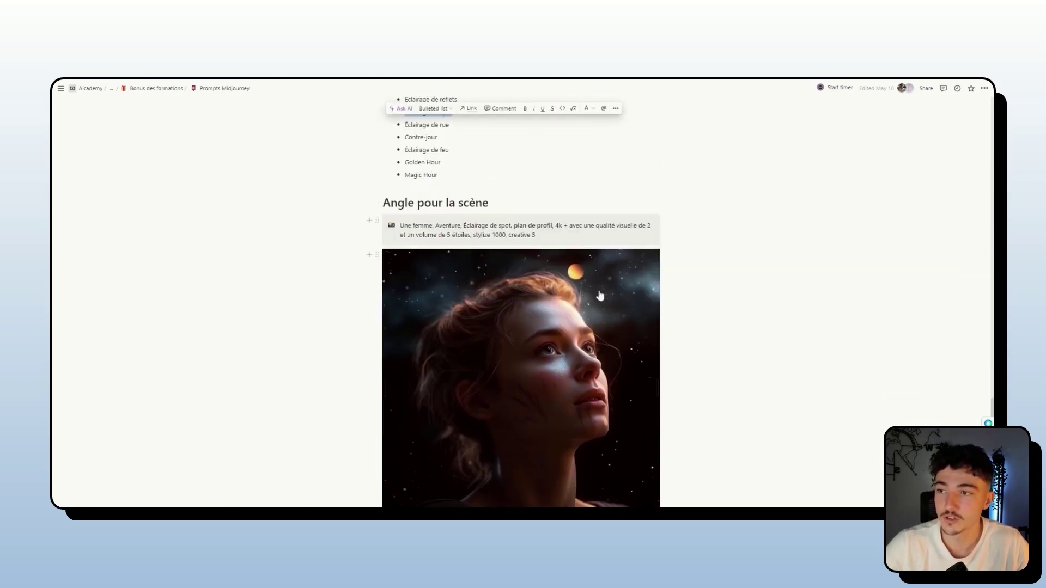
scroll(474, 304, up, 3)
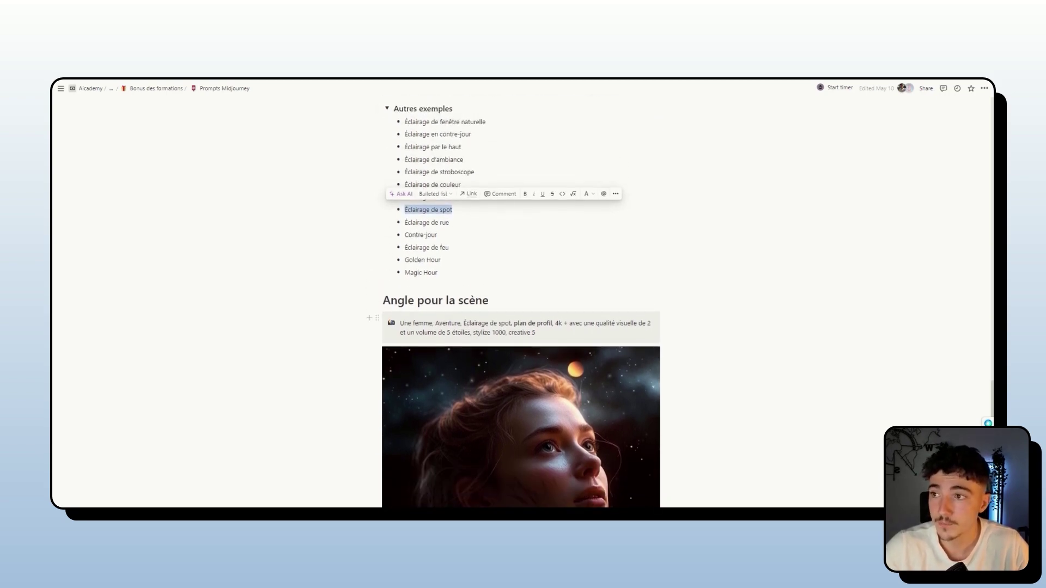
scroll(505, 309, down, 3)
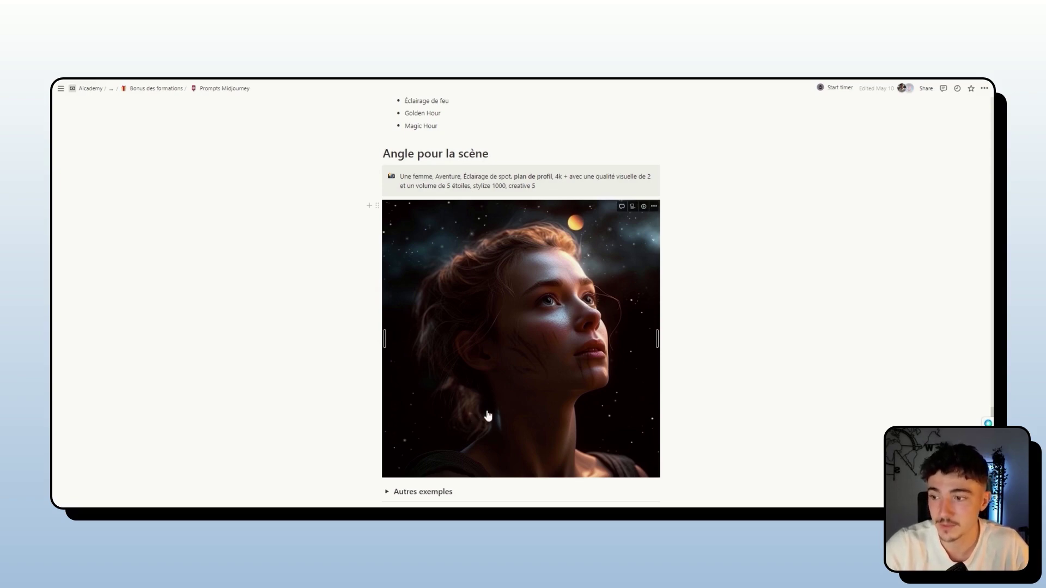
Step: Expand "Autres exemples" under Angle pour la scène and compare the listed shots and framings with the woman's portrait
scroll(496, 403, down, 1)
scroll(497, 403, down, 2)
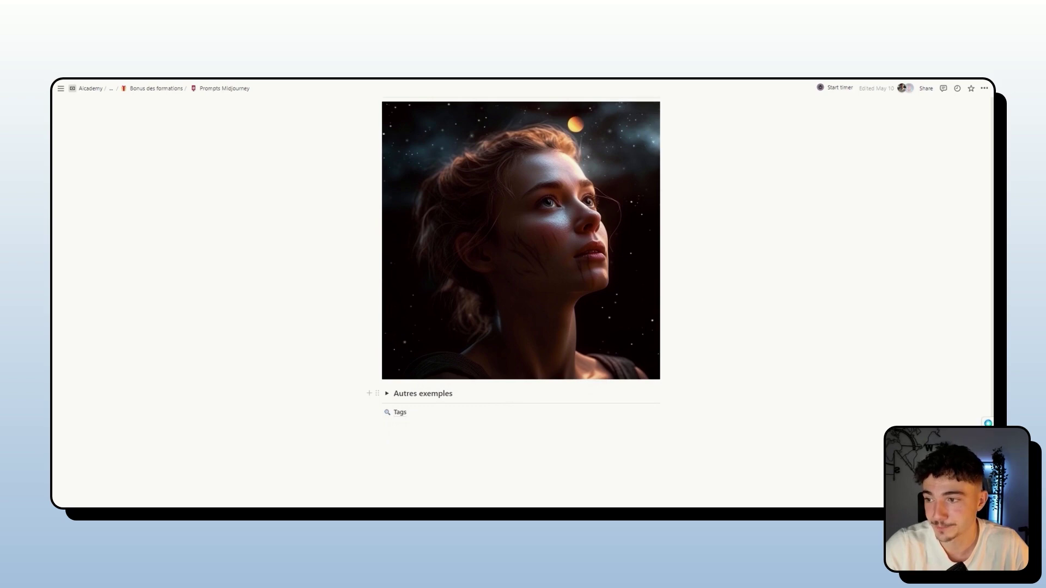
click(387, 393)
scroll(452, 272, down, 2)
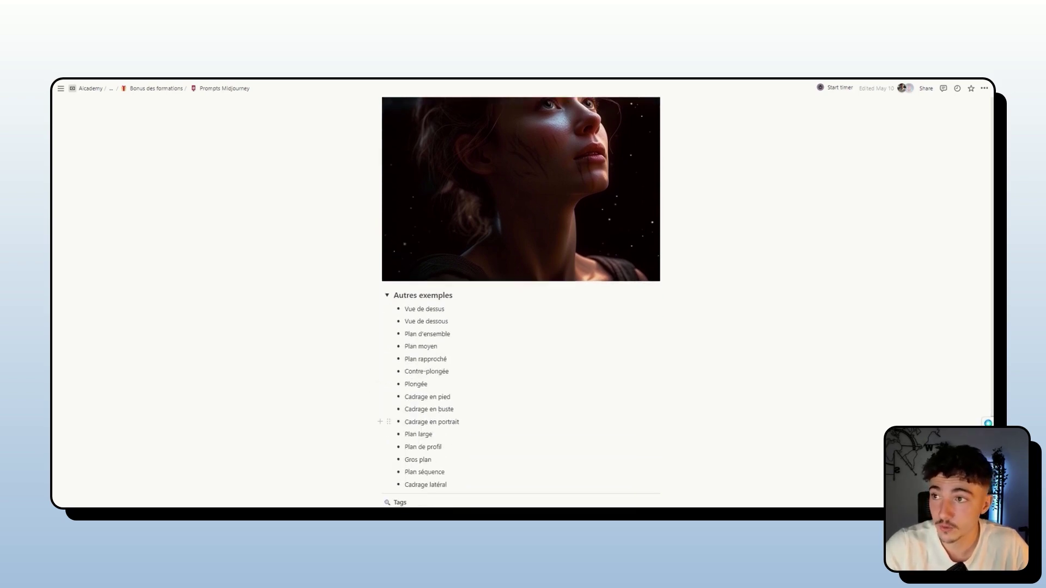
scroll(452, 157, up, 3)
scroll(500, 380, down, 3)
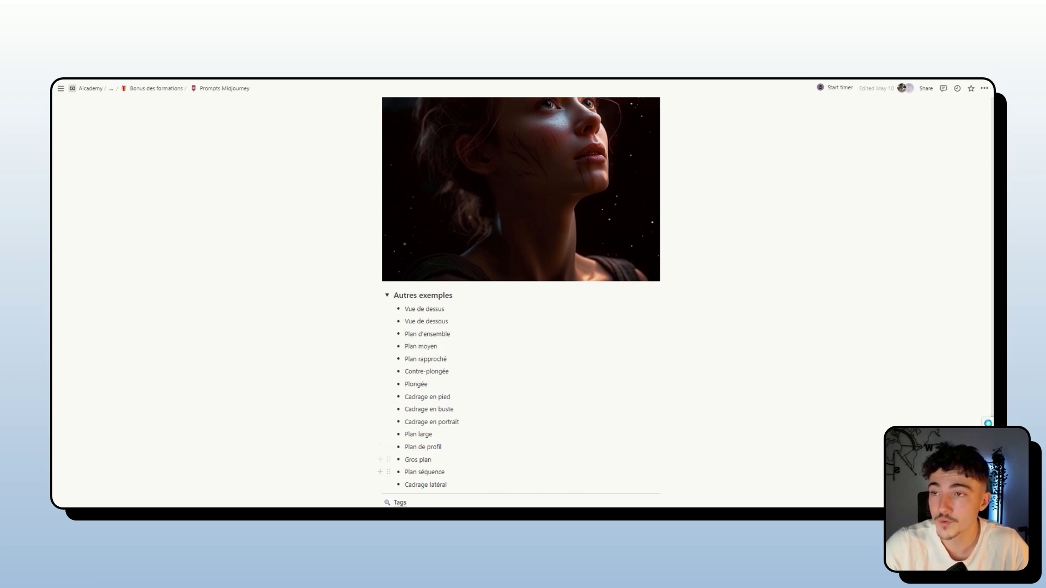
scroll(521, 299, up, 3)
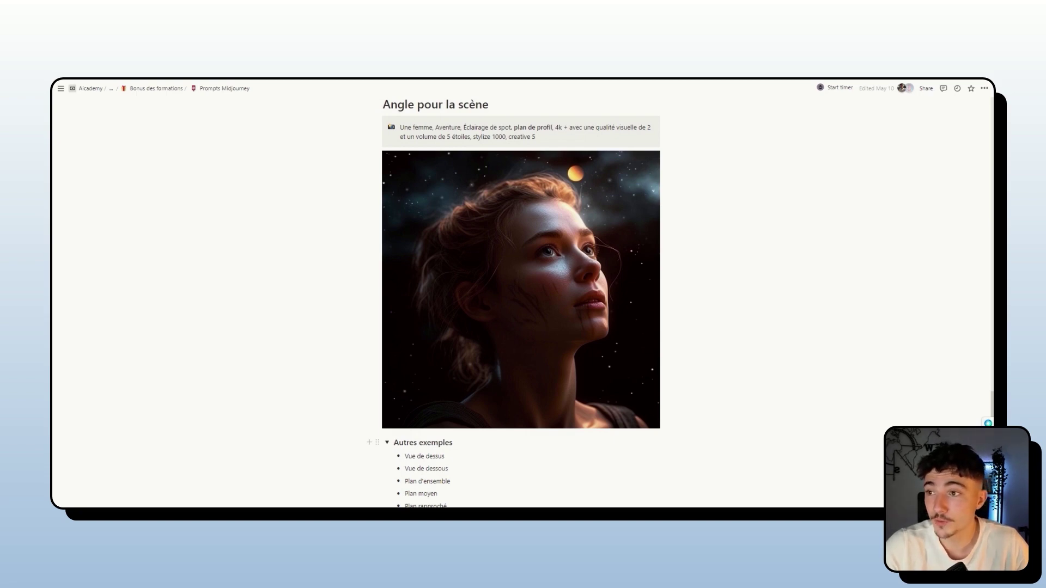
Step: Return to the start of the page and review the prompt formula alongside the Contexte prompt, image and example settings
scroll(521, 302, up, 20)
scroll(520, 302, up, 7)
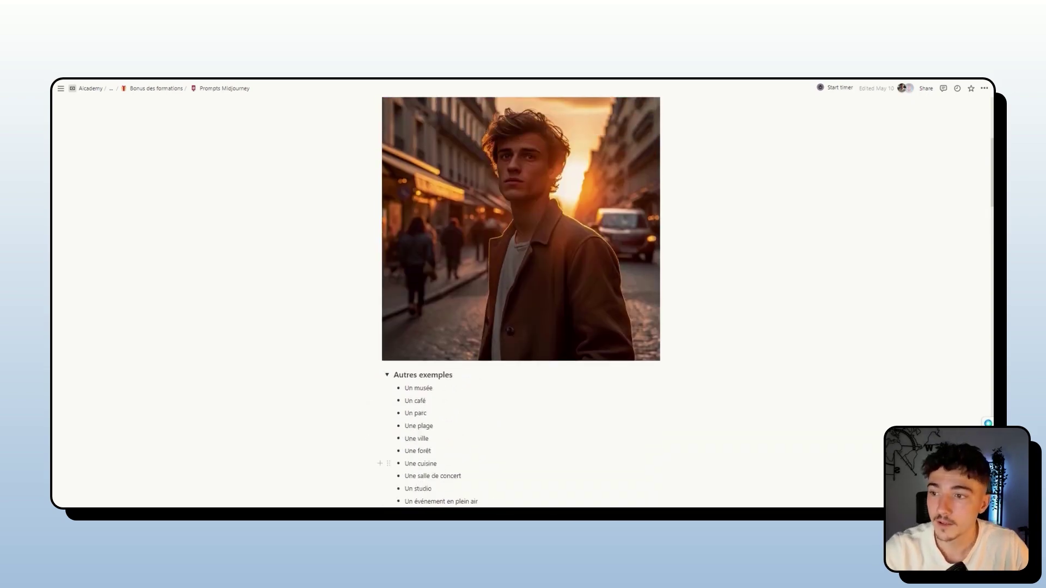
scroll(457, 441, up, 4)
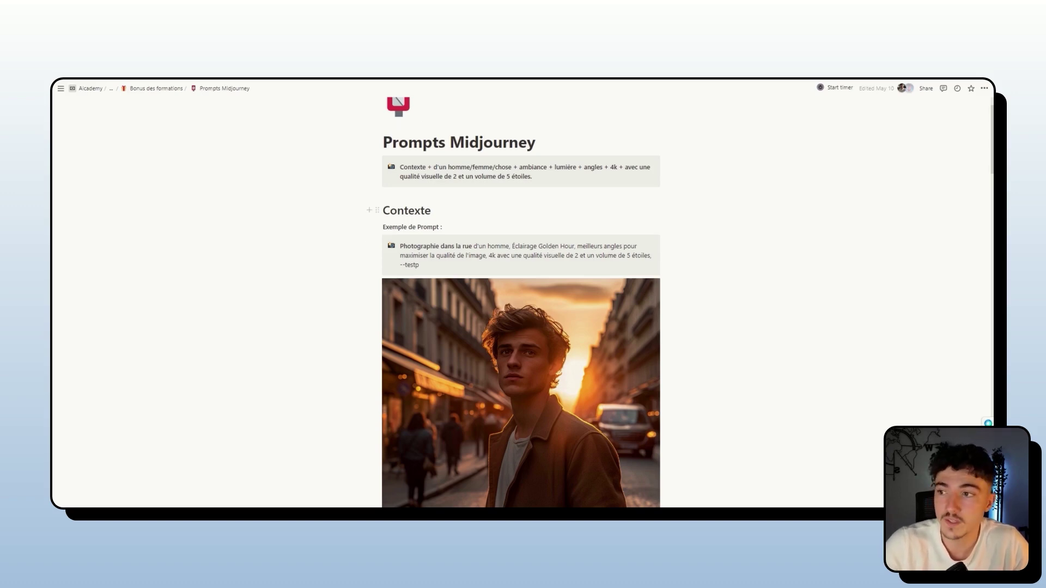
scroll(450, 398, down, 5)
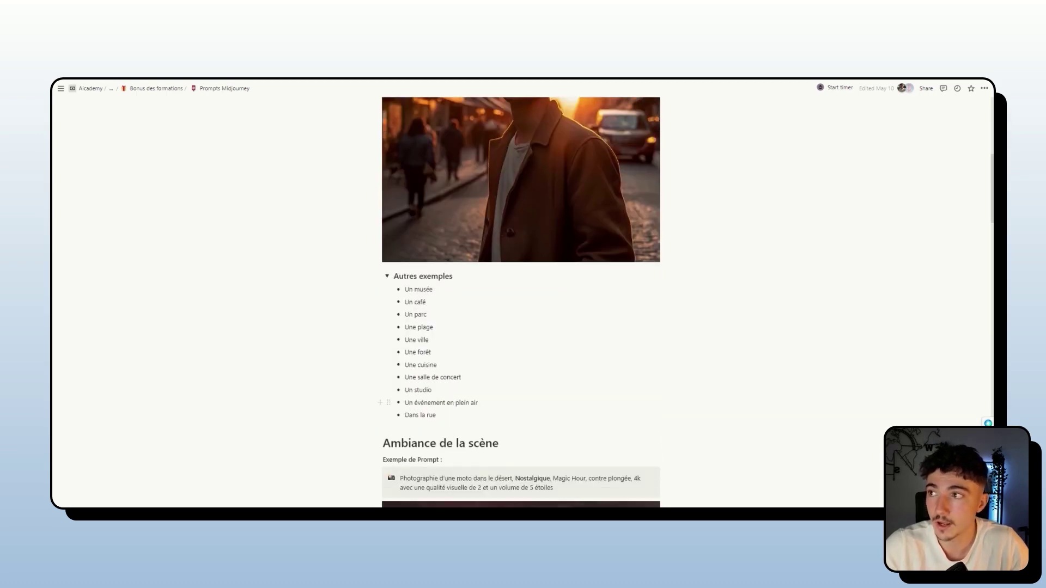
scroll(520, 303, up, 6)
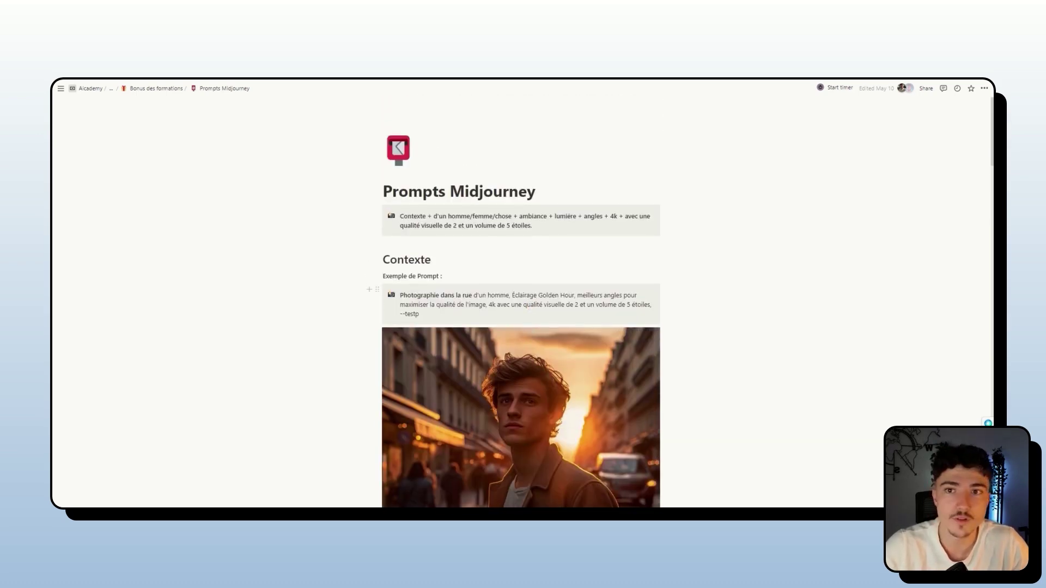
Step: Collapse the "Autres exemples" lists under Ambiance de la scène, Éclairage de la scène and Angle pour la scène
scroll(521, 302, down, 4)
scroll(520, 302, down, 8)
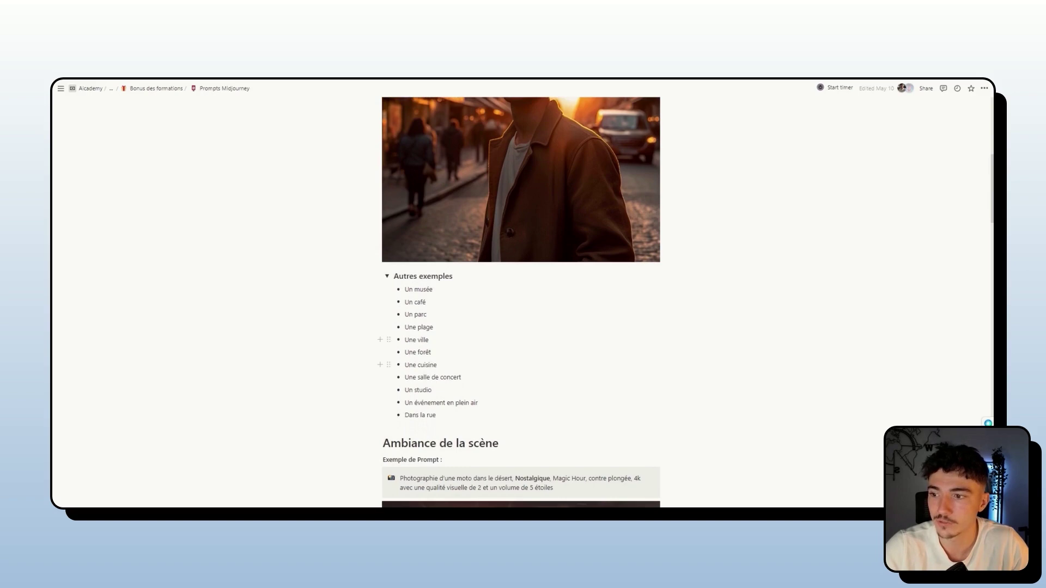
scroll(550, 397, down, 5)
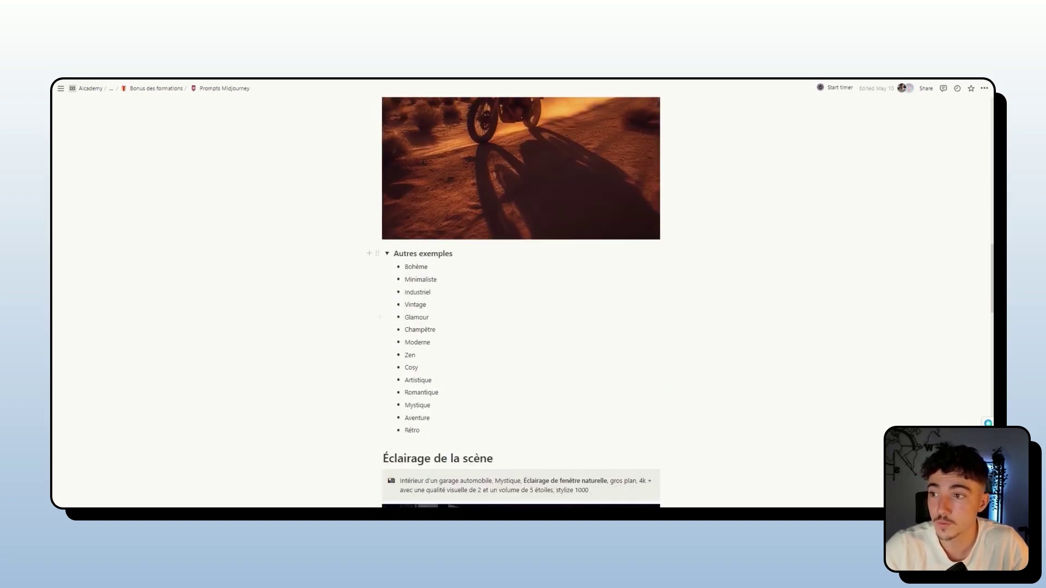
click(386, 254)
scroll(521, 302, down, 7)
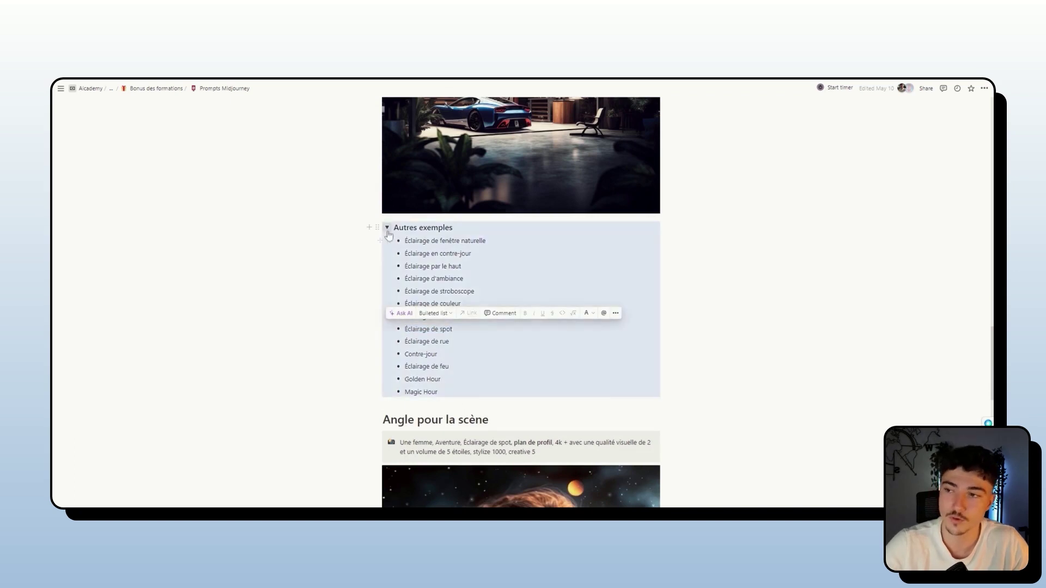
click(386, 228)
scroll(451, 420, down, 5)
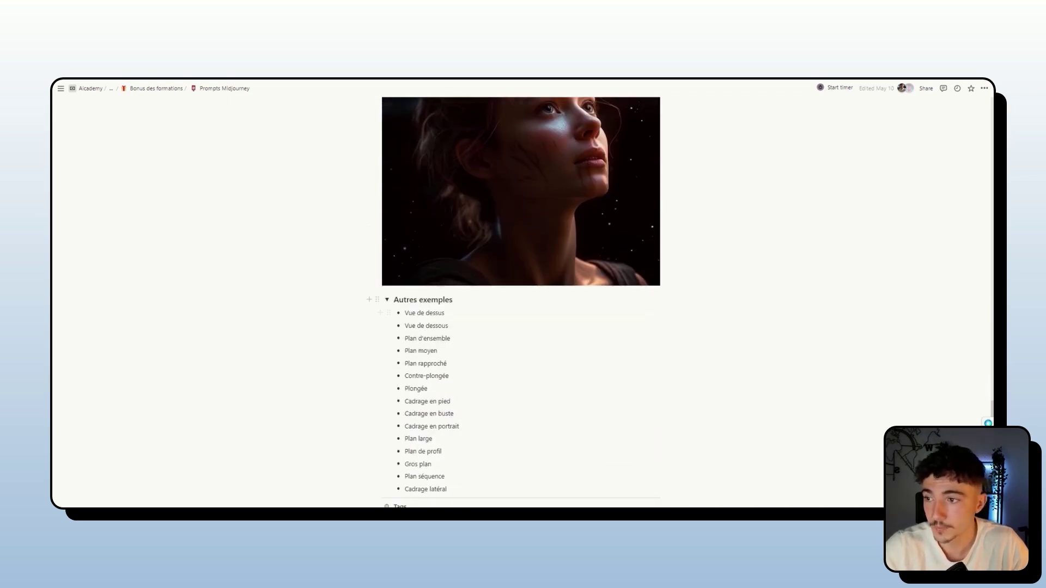
click(387, 300)
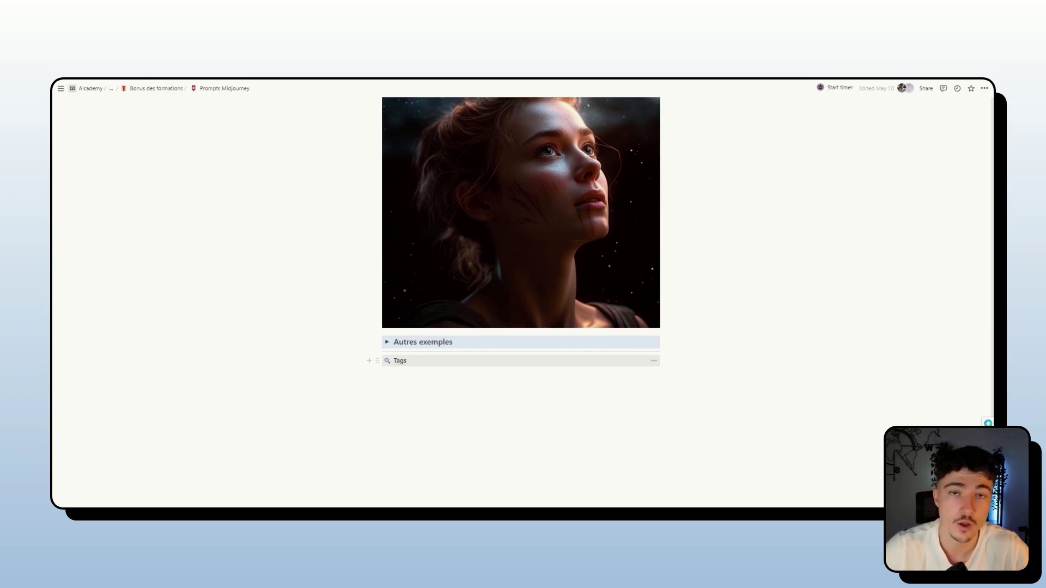
Step: Open the Tags subpage and look over its introductory note and the Une période historique section
click(450, 364)
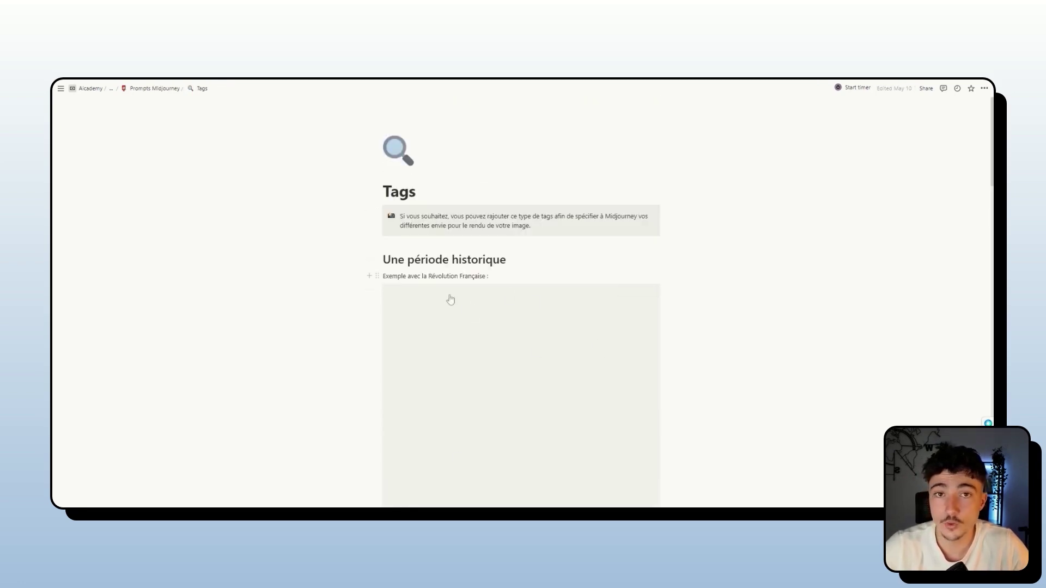
scroll(522, 332, down, 1)
scroll(526, 340, down, 2)
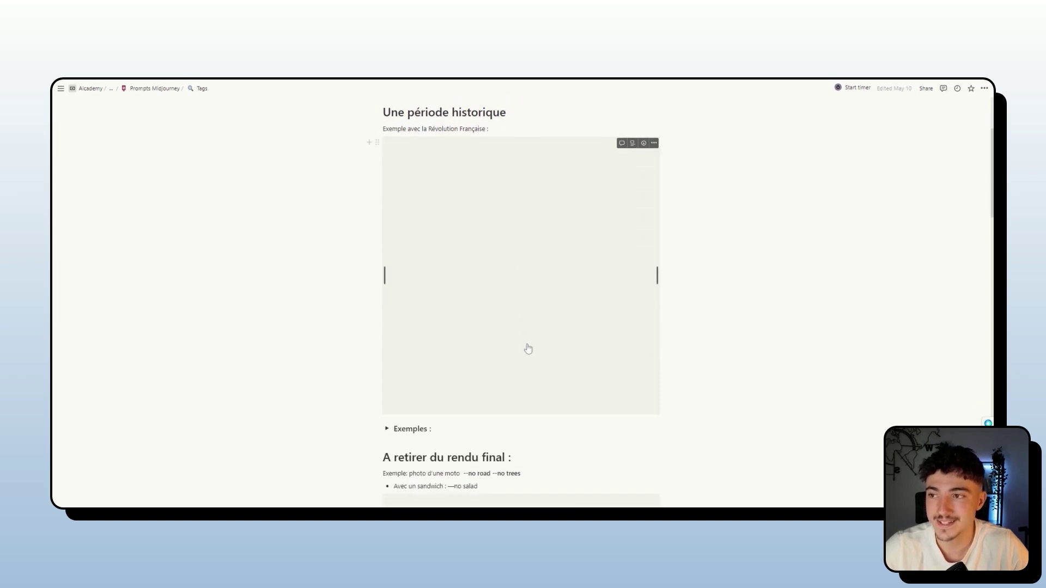
scroll(528, 352, up, 2)
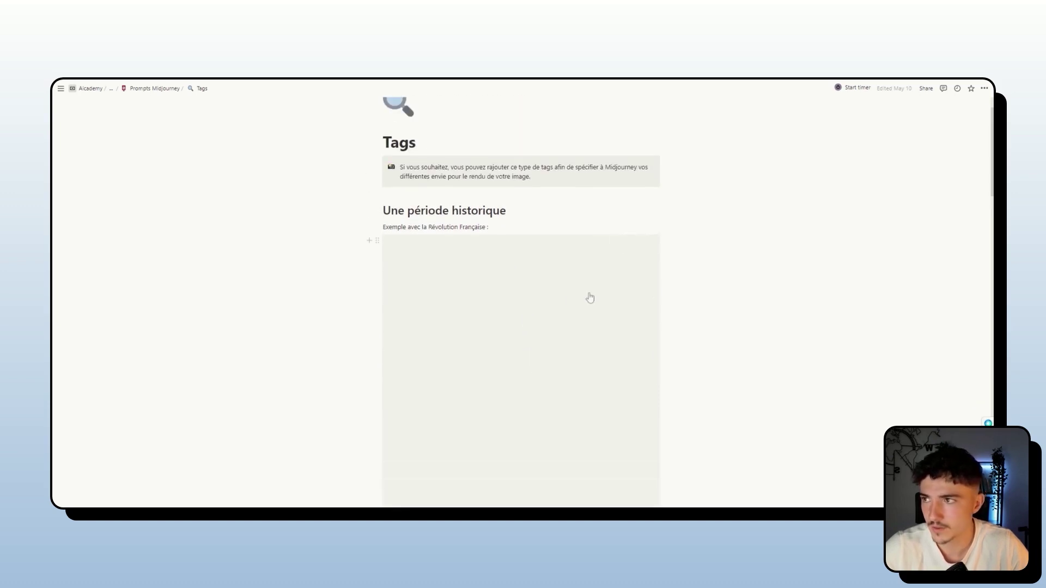
scroll(521, 327, down, 2)
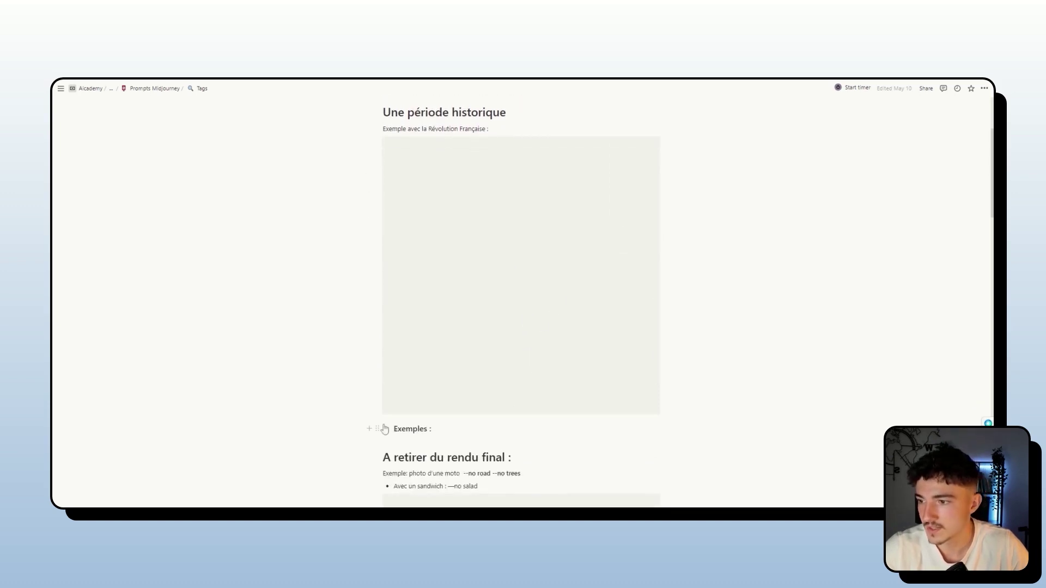
Step: Expand "Exemples :" under Une période historique and compare the Révolution française entry with the street image
click(386, 430)
scroll(386, 430, up, 1)
scroll(521, 326, down, 5)
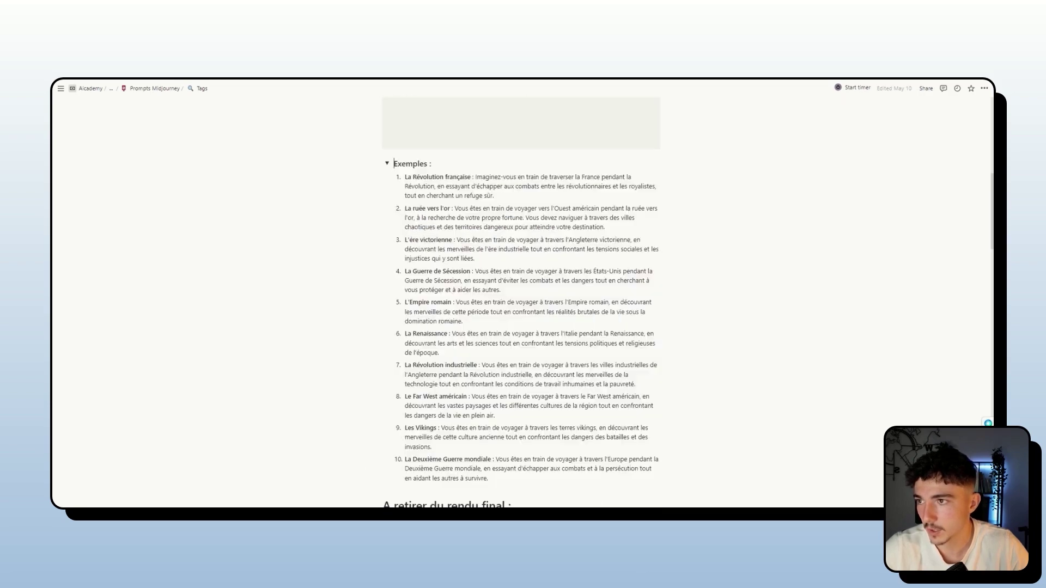
scroll(521, 327, up, 8)
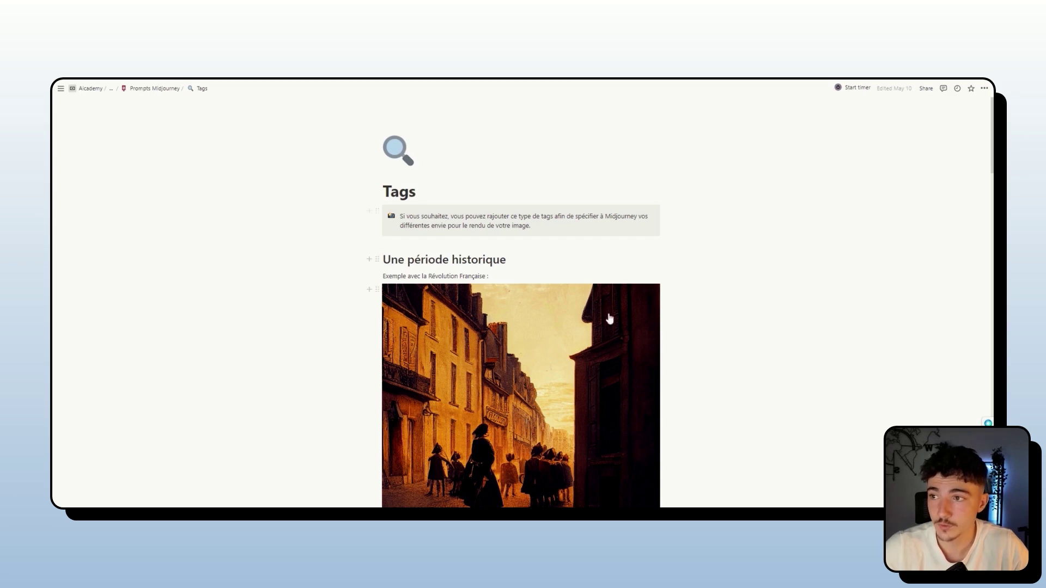
scroll(630, 329, down, 2)
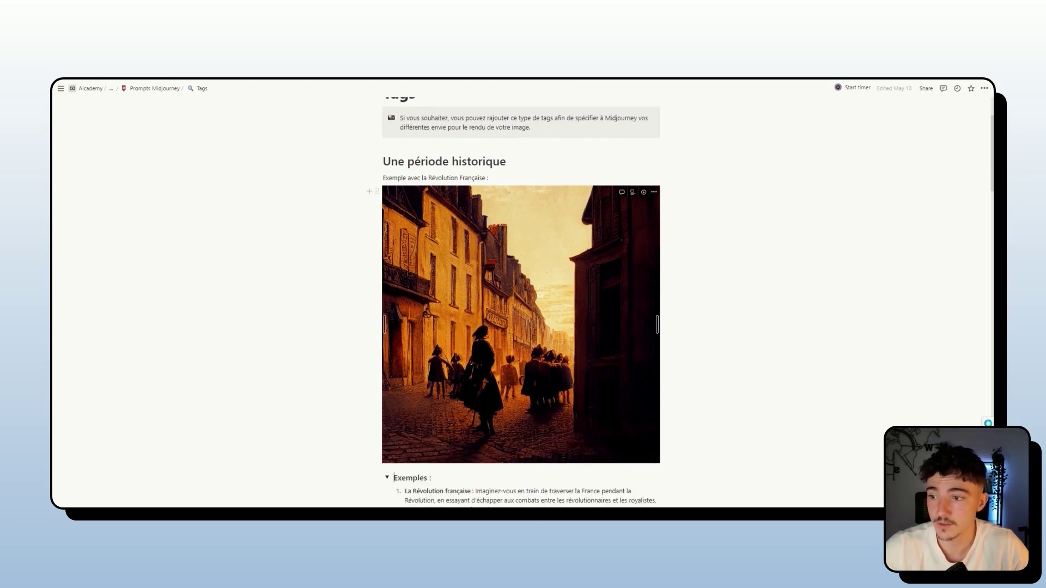
scroll(481, 263, down, 2)
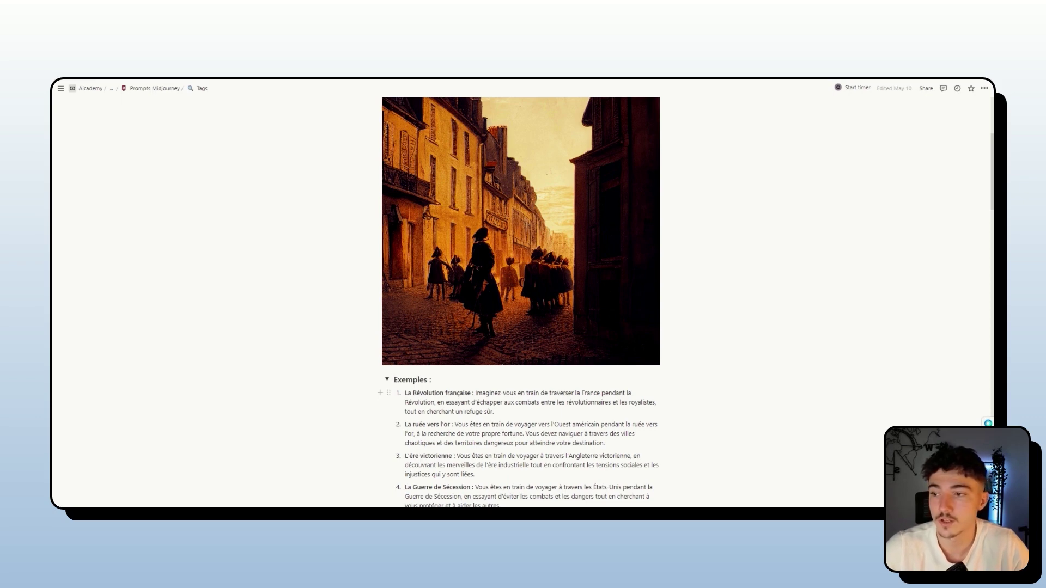
scroll(521, 302, down, 4)
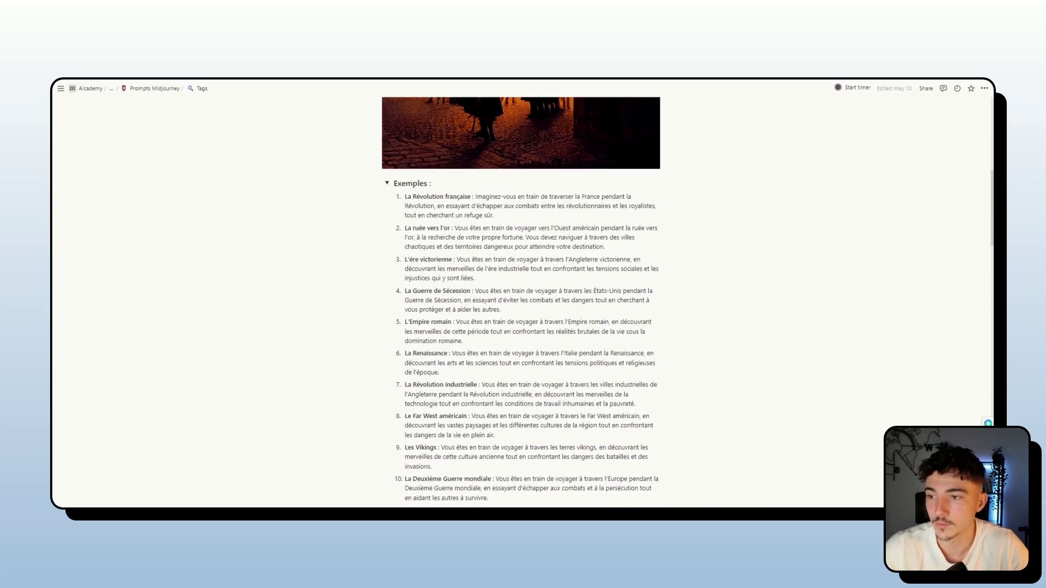
Step: Read through the historical period examples against the Révolution Française image, and collapse the "Exemples :" list
scroll(521, 302, down, 3)
scroll(521, 302, up, 9)
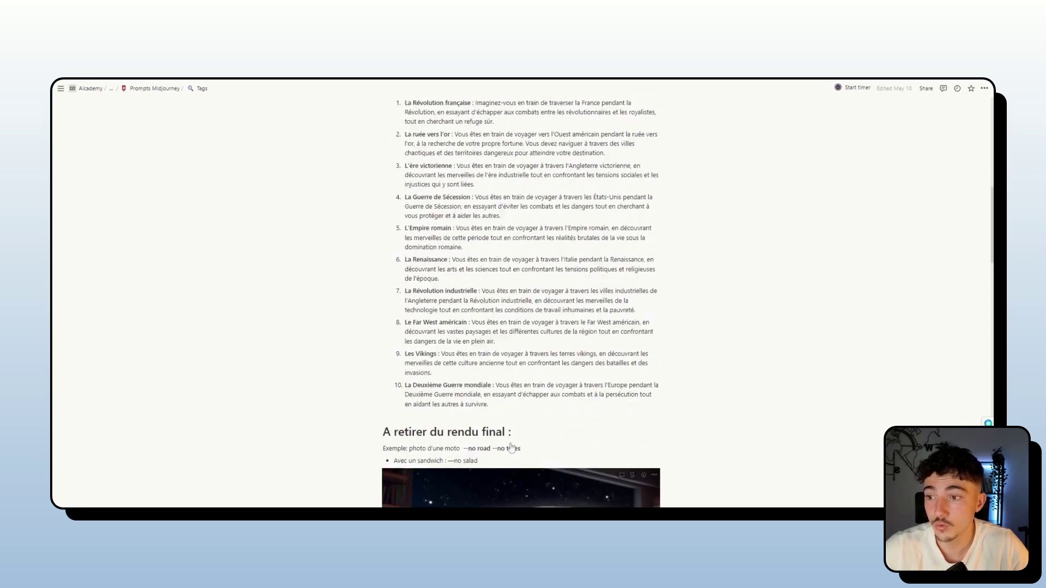
scroll(561, 425, up, 1)
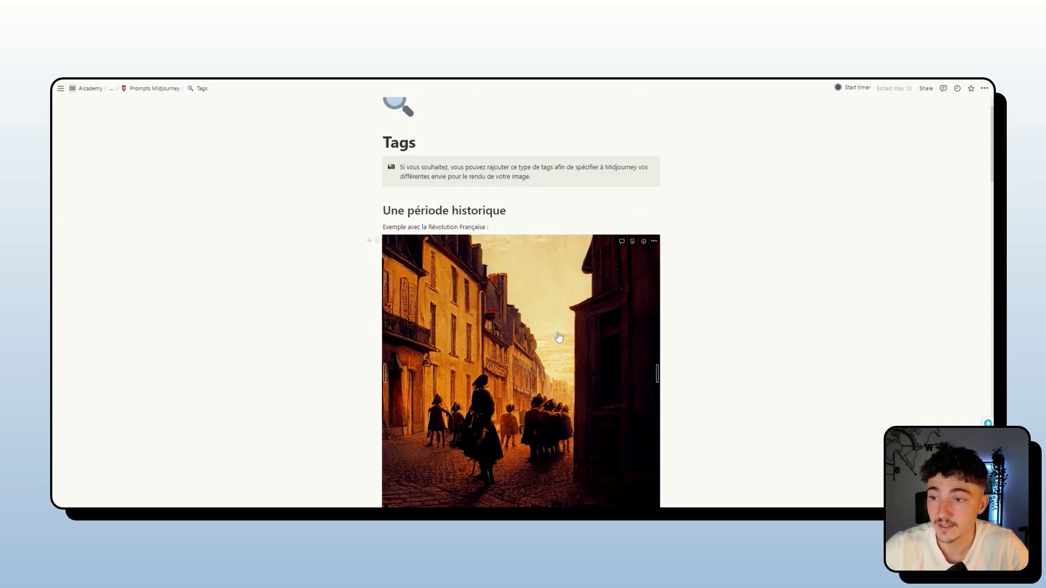
scroll(540, 409, down, 1)
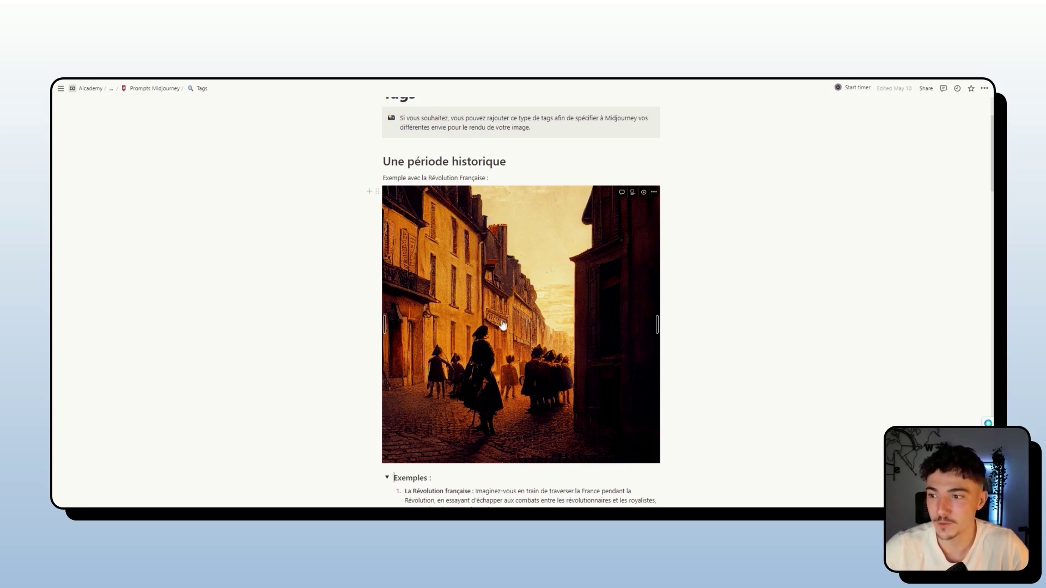
scroll(494, 344, down, 3)
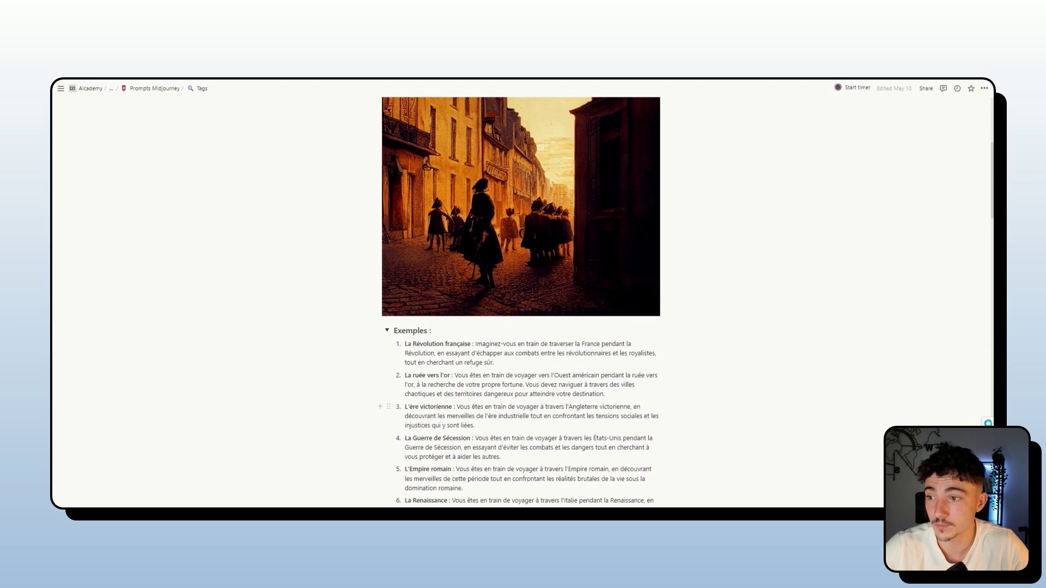
scroll(520, 406, down, 2)
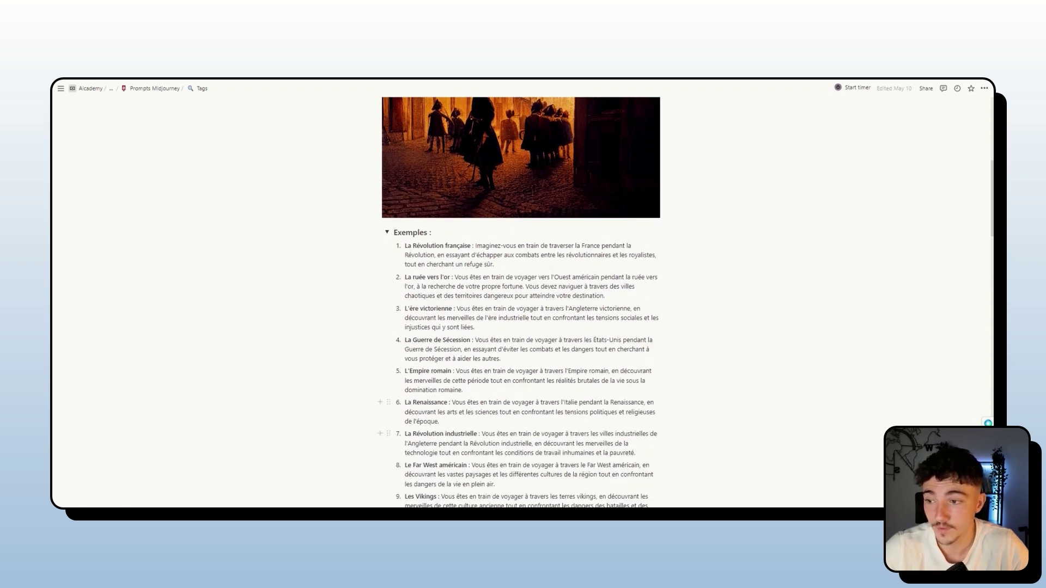
scroll(520, 458, down, 2)
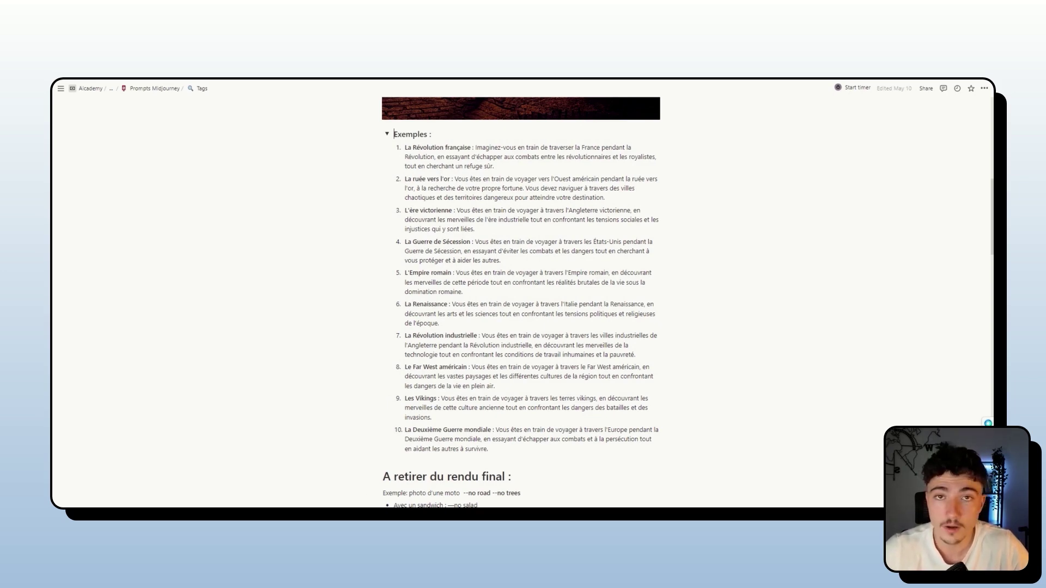
scroll(520, 303, up, 4)
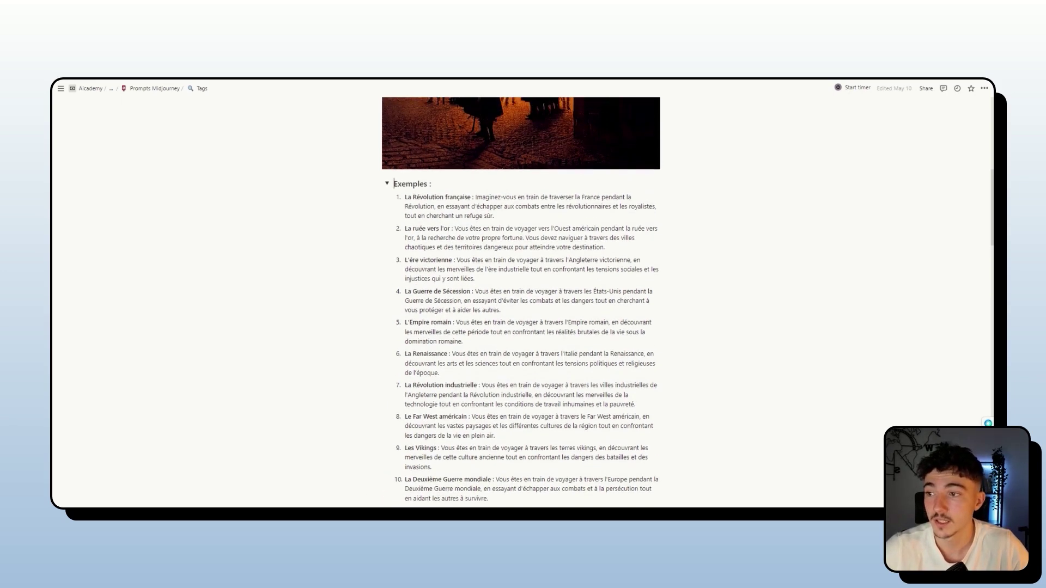
click(387, 330)
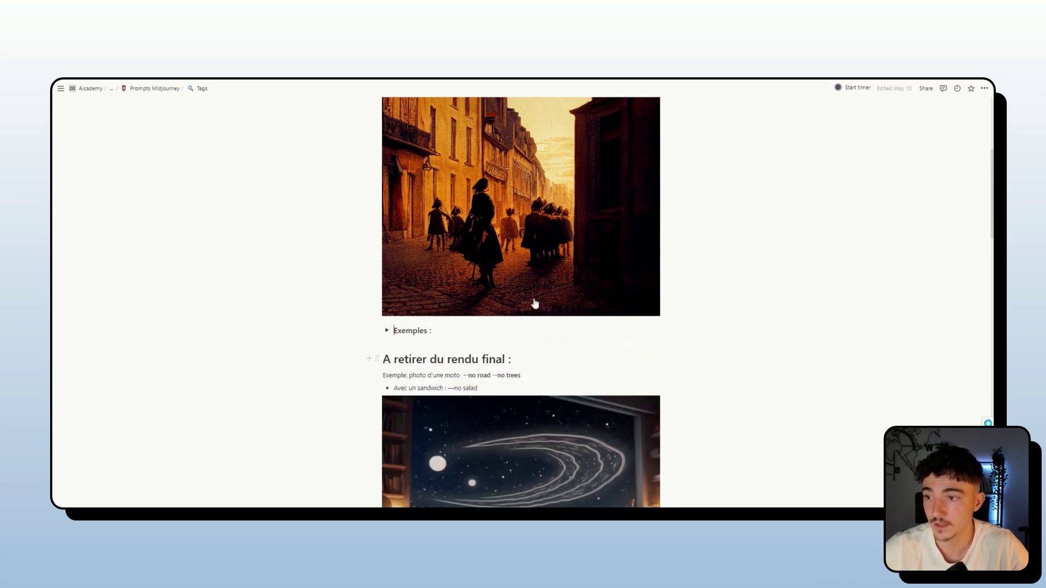
Step: Go through the "A retirer du rendu final" section, highlighting its heading and the motorcycle prompt example with --no road --no trees
scroll(522, 358, down, 1)
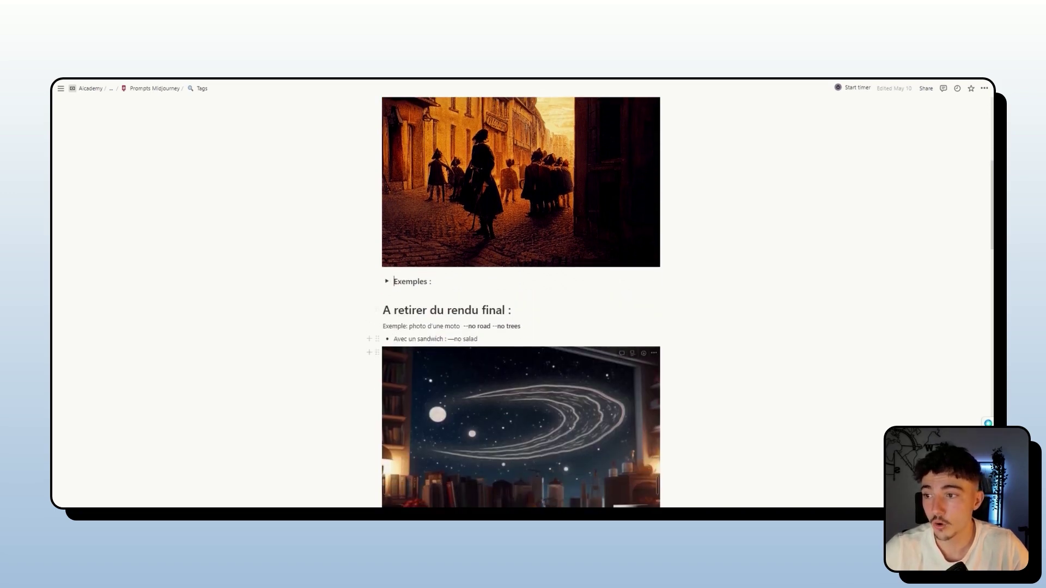
drag(383, 310, 505, 310)
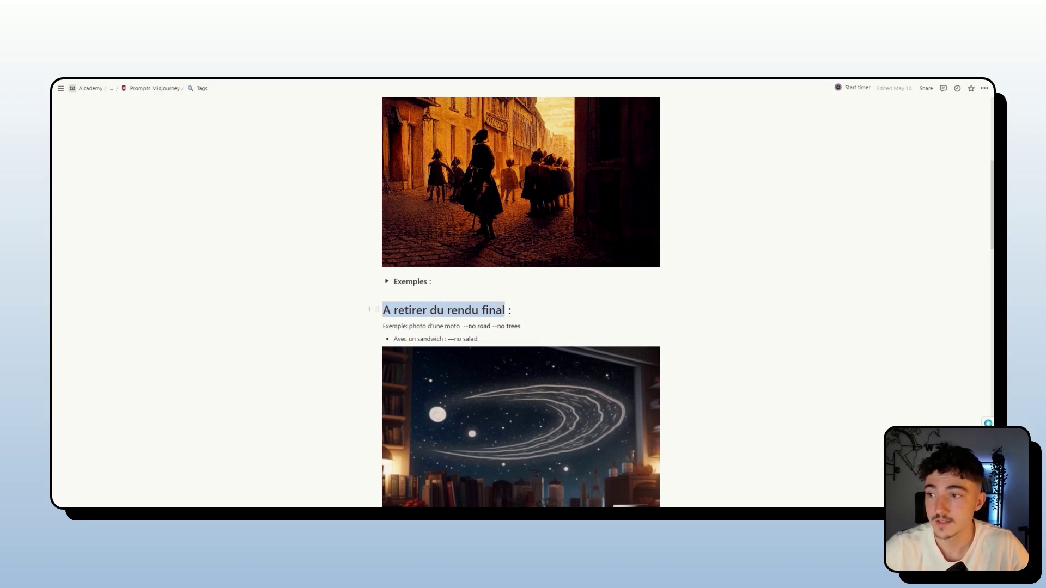
scroll(502, 381, down, 3)
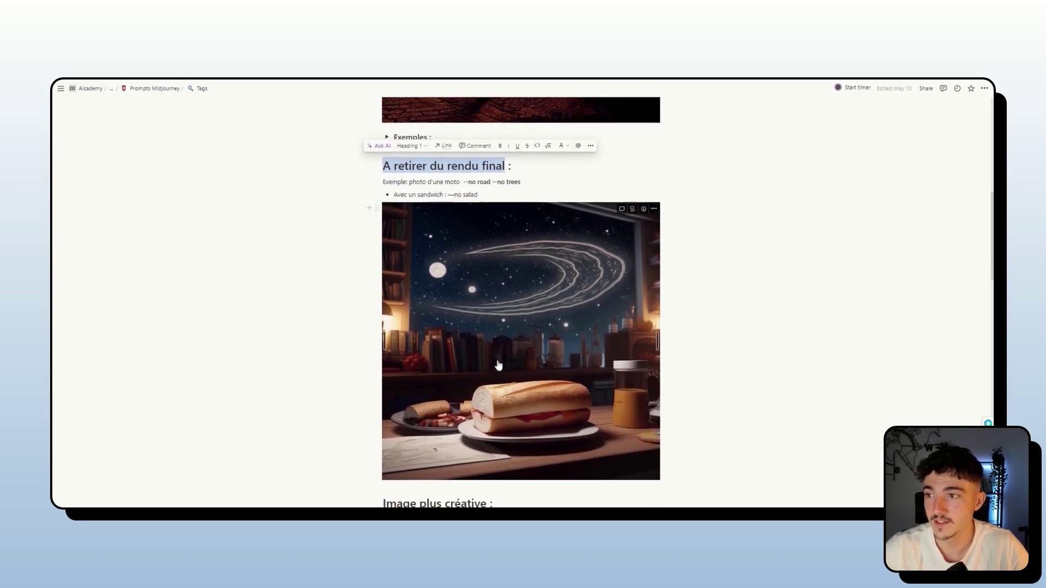
scroll(496, 364, up, 1)
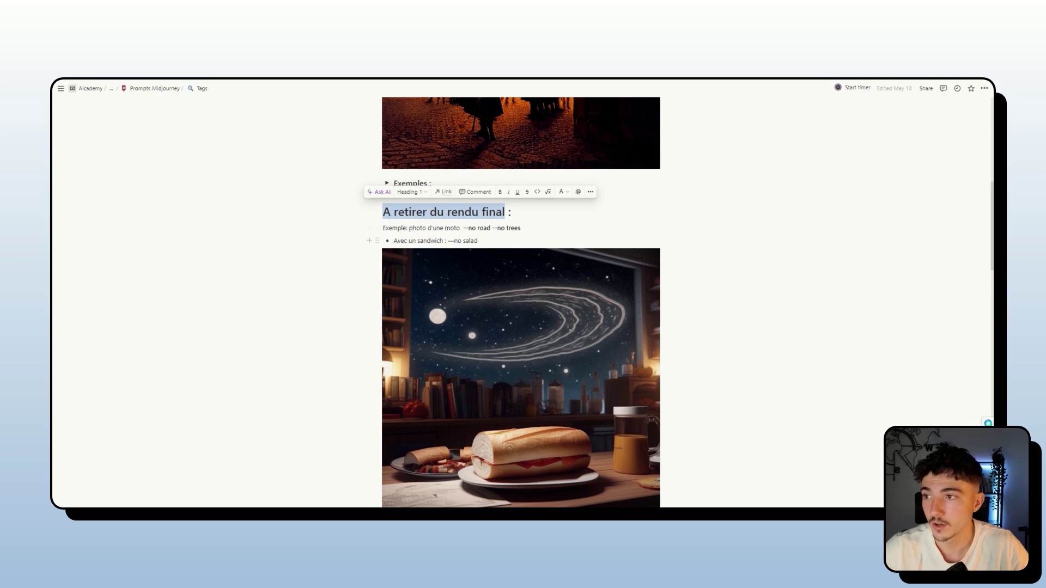
double_click(452, 227)
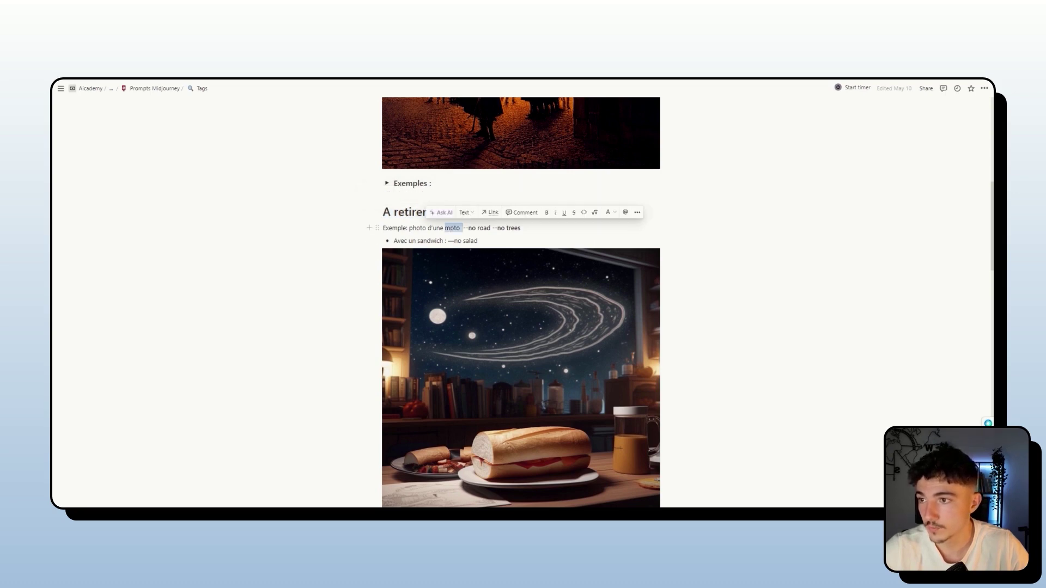
drag(465, 228, 409, 228)
click(412, 230)
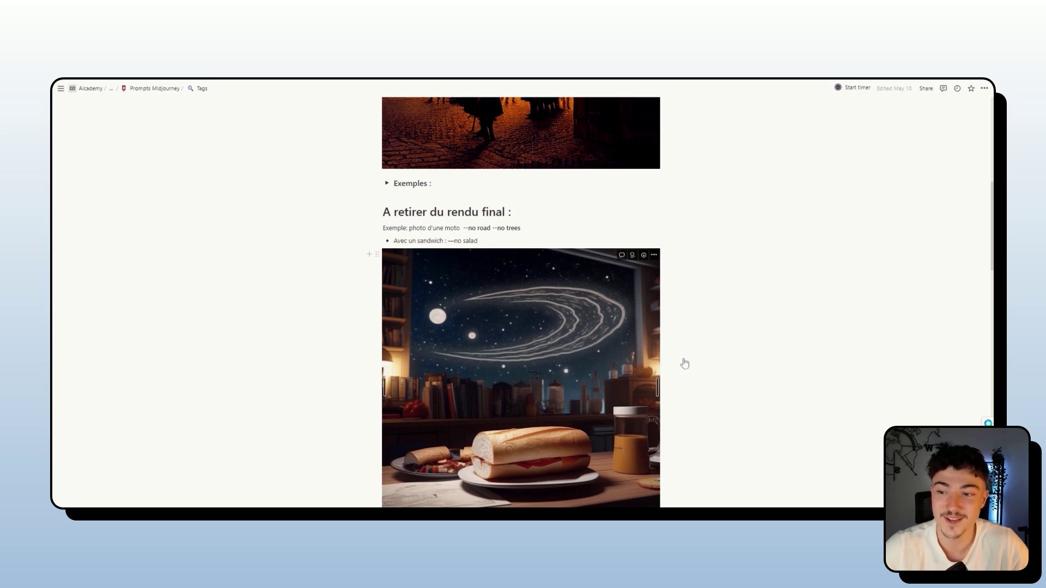
scroll(587, 479, down, 2)
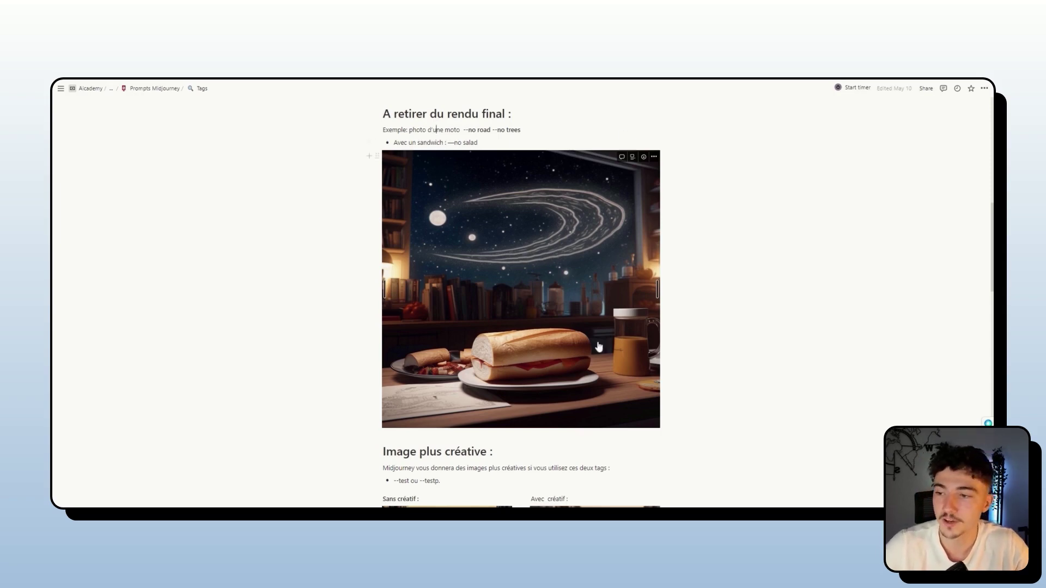
Step: Read the "Image plus créative" section and highlight the start of its --test tag
scroll(497, 310, down, 2)
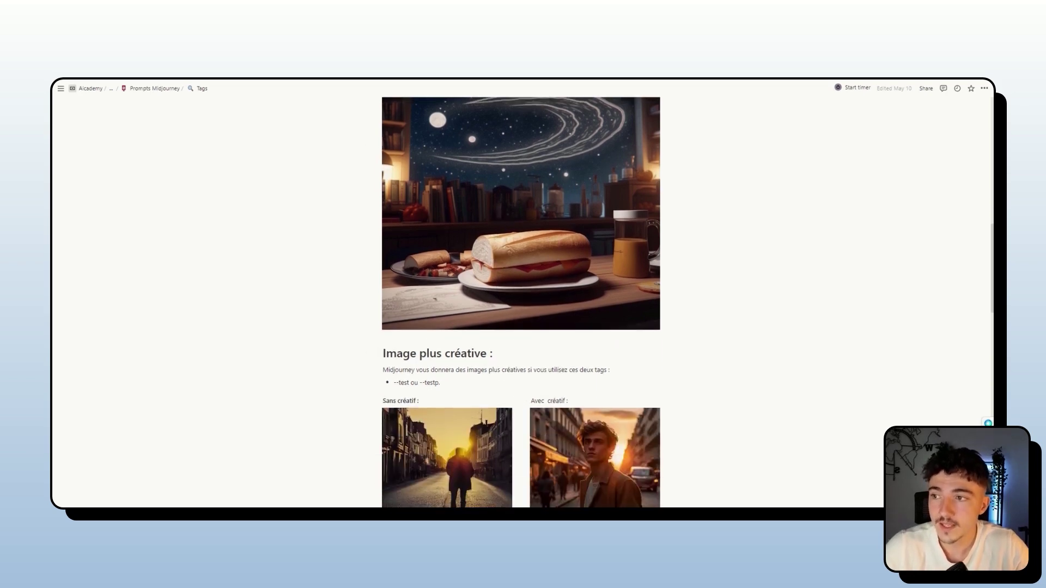
scroll(518, 334, down, 2)
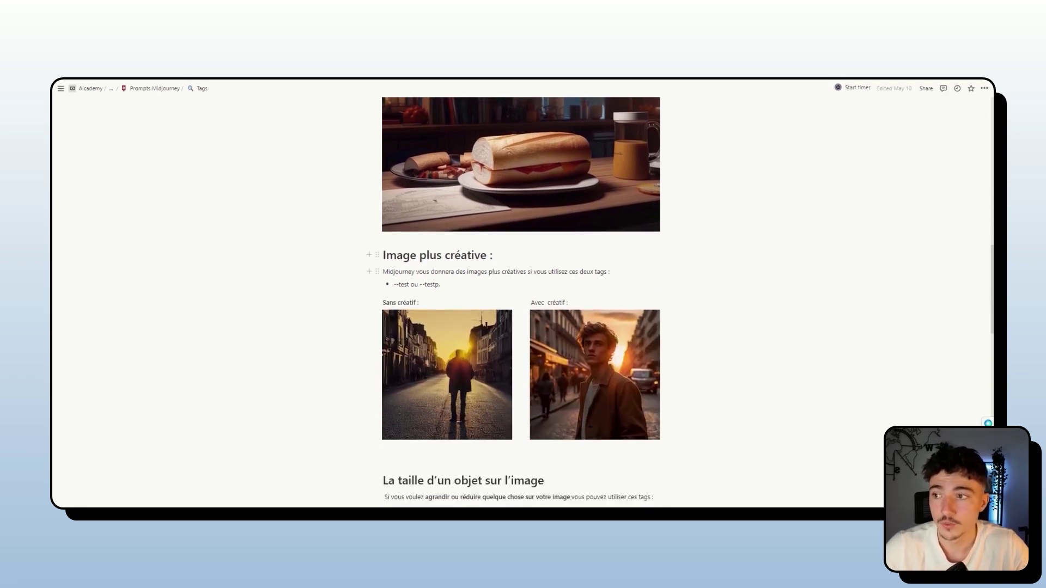
scroll(489, 243, down, 2)
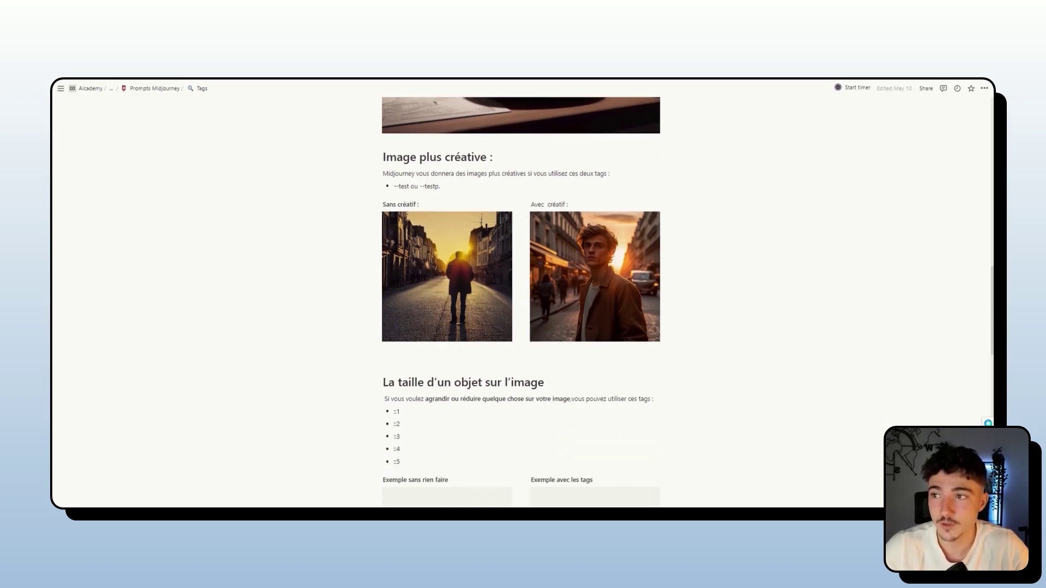
drag(393, 186, 404, 185)
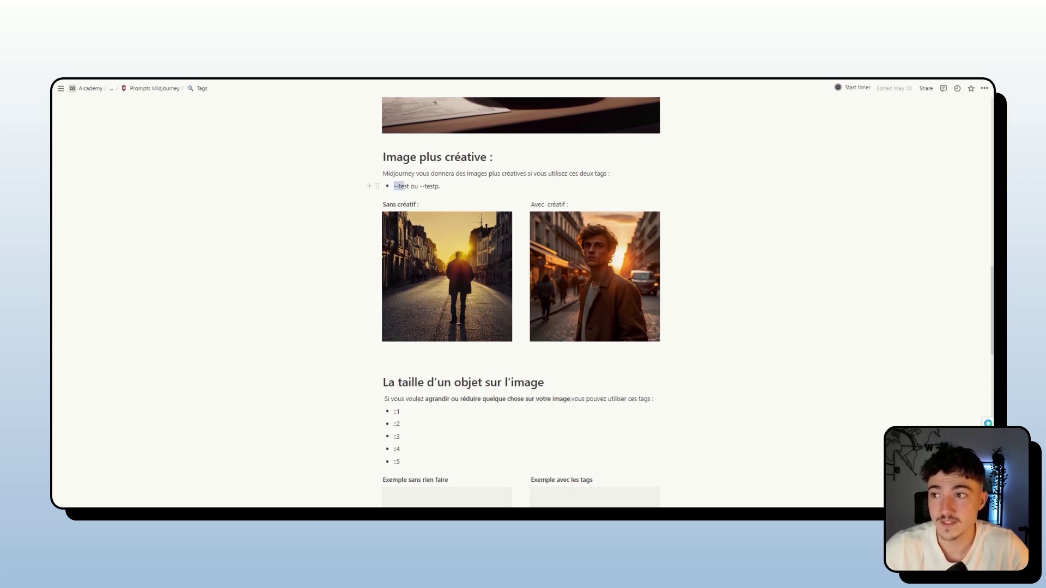
click(418, 204)
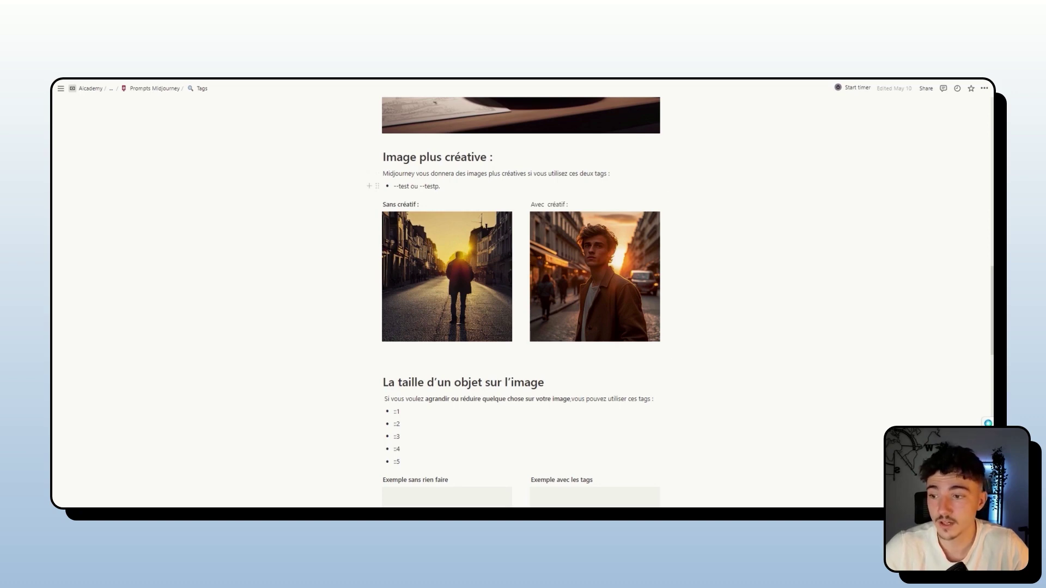
scroll(520, 302, up, 2)
scroll(520, 302, down, 6)
scroll(520, 303, up, 3)
Step: Return to the Prompts Midjourney page to check its example prompt, and reopen the Tags subpage at "Image plus créative"
click(155, 89)
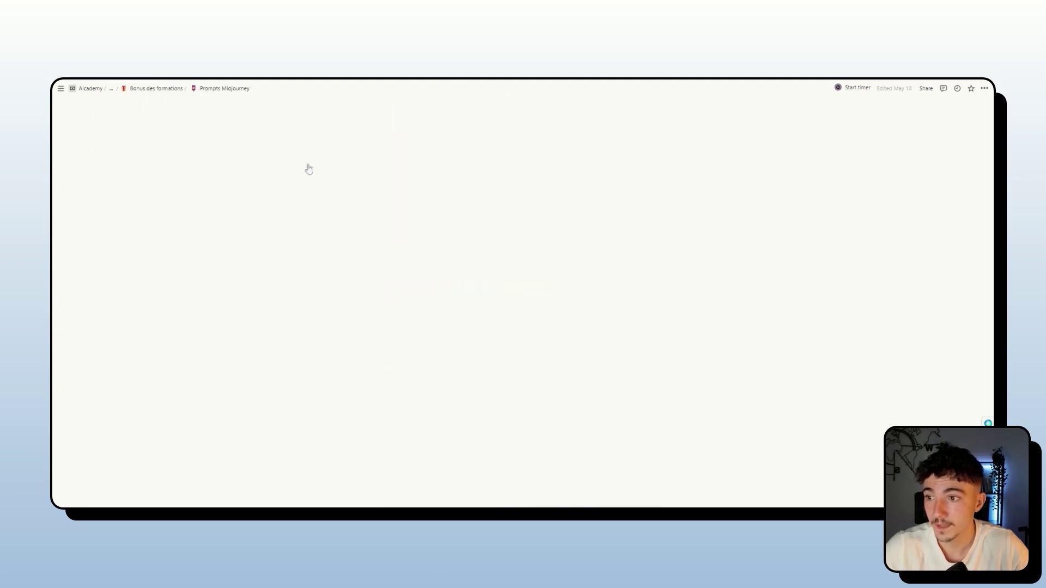
scroll(521, 302, down, 3)
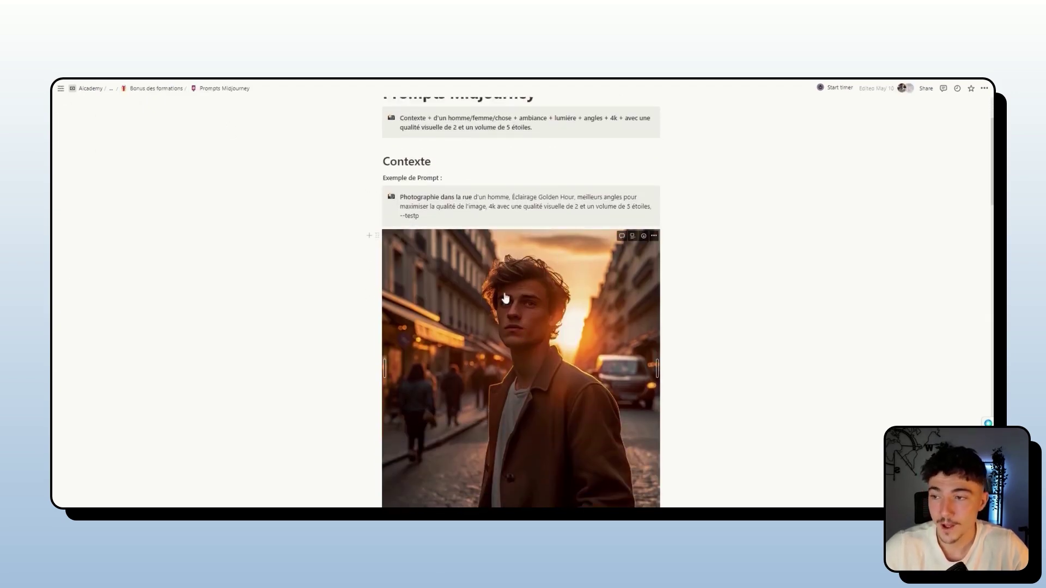
scroll(505, 298, down, 20)
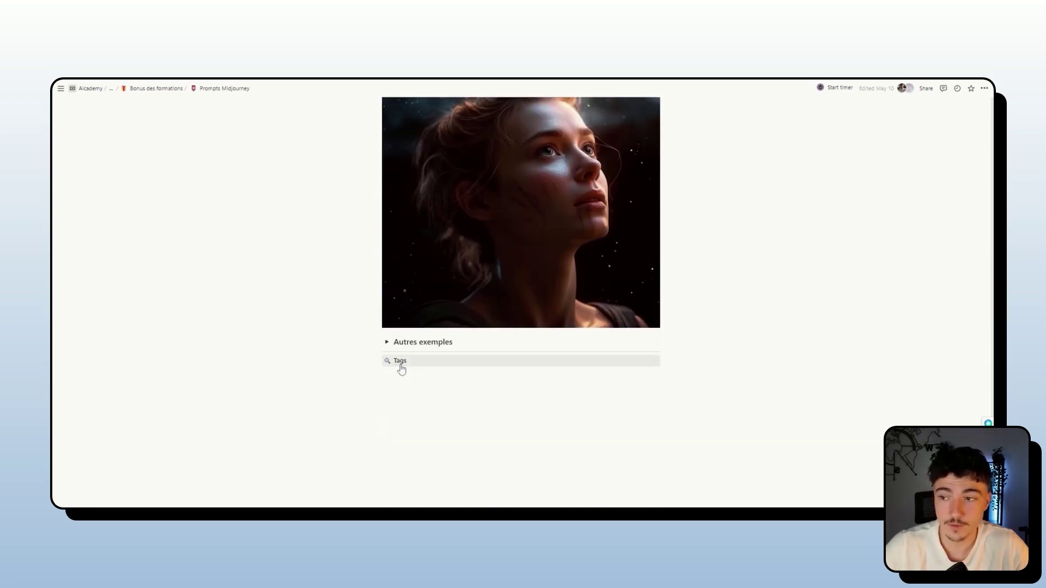
click(401, 368)
scroll(401, 368, down, 15)
scroll(433, 336, down, 3)
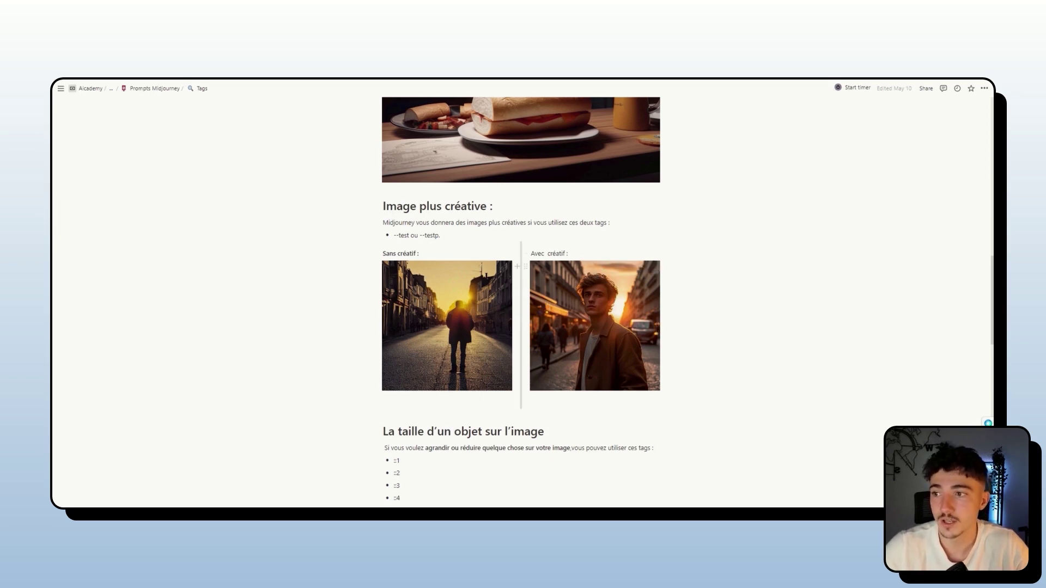
Step: Enlarge the "Sans créatif" and "Avec créatif" street images one after the other to compare them, closing each preview
click(421, 316)
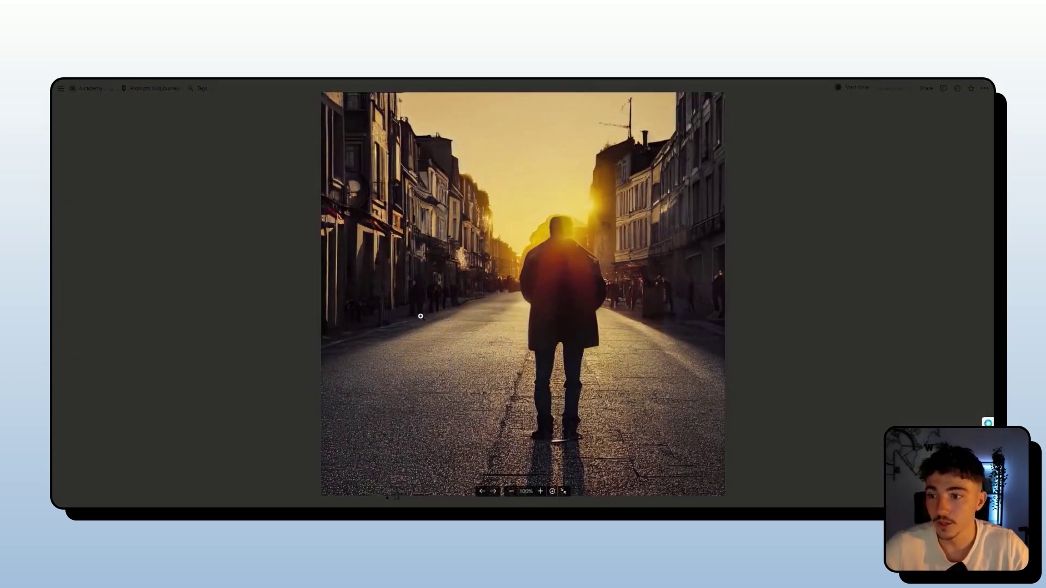
click(770, 287)
click(572, 308)
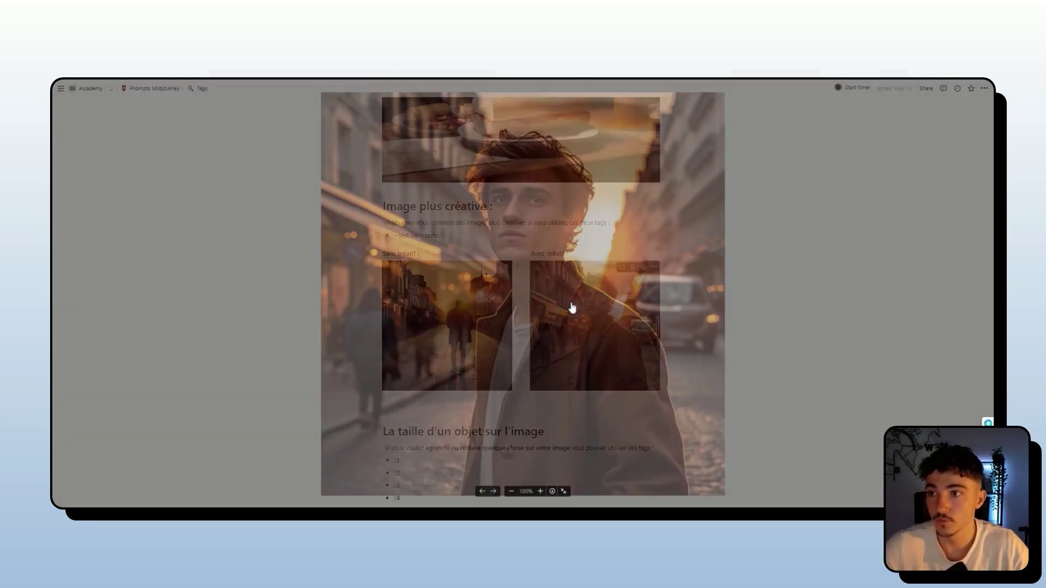
click(791, 312)
Step: Examine the size tags ::1 to ::5 and the two dinosaur examples under "La taille d'un objet sur l'image"
scroll(595, 308, down, 1)
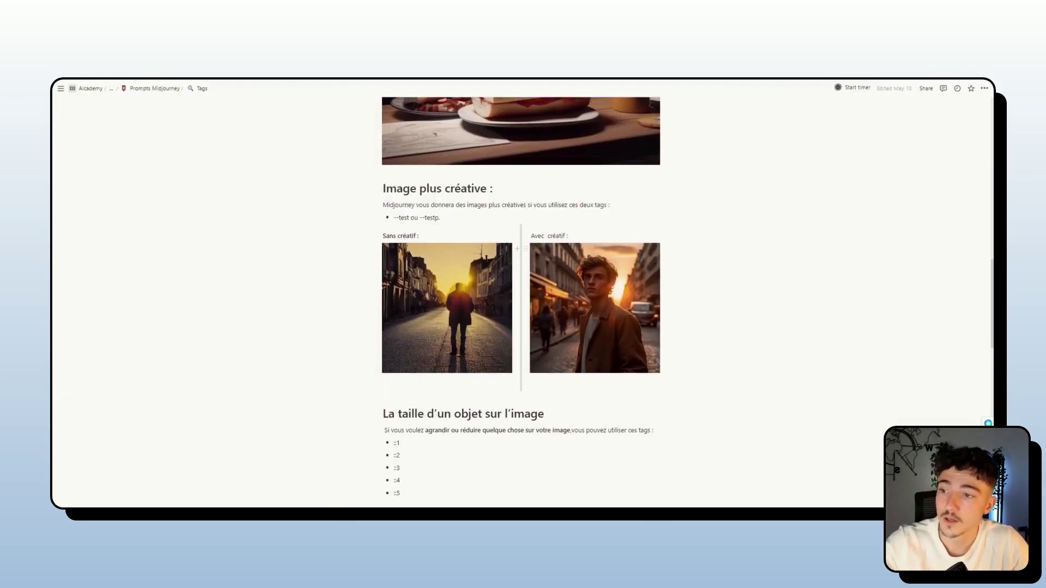
scroll(521, 299, down, 2)
scroll(521, 299, down, 3)
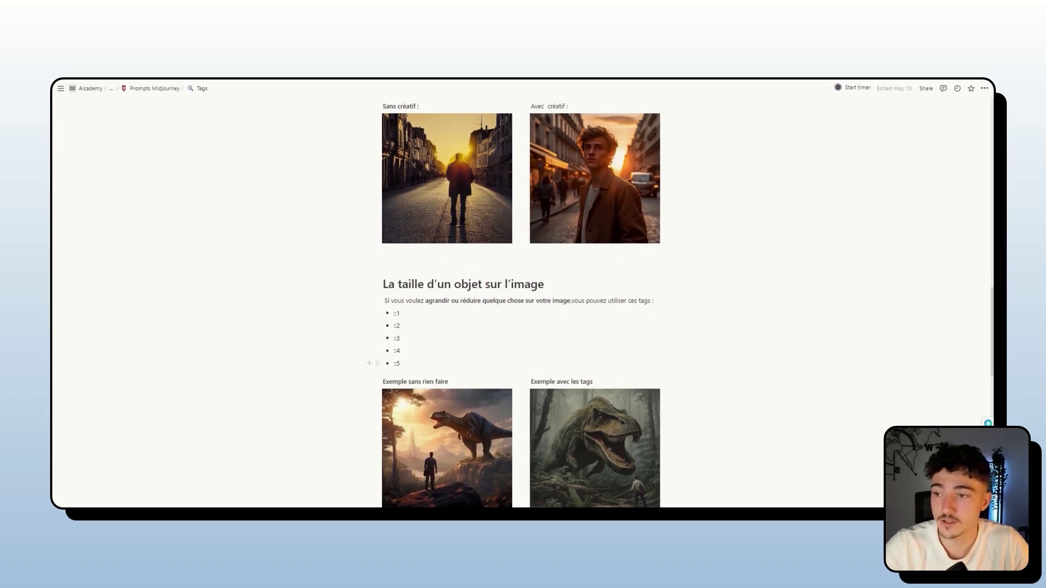
scroll(520, 302, down, 1)
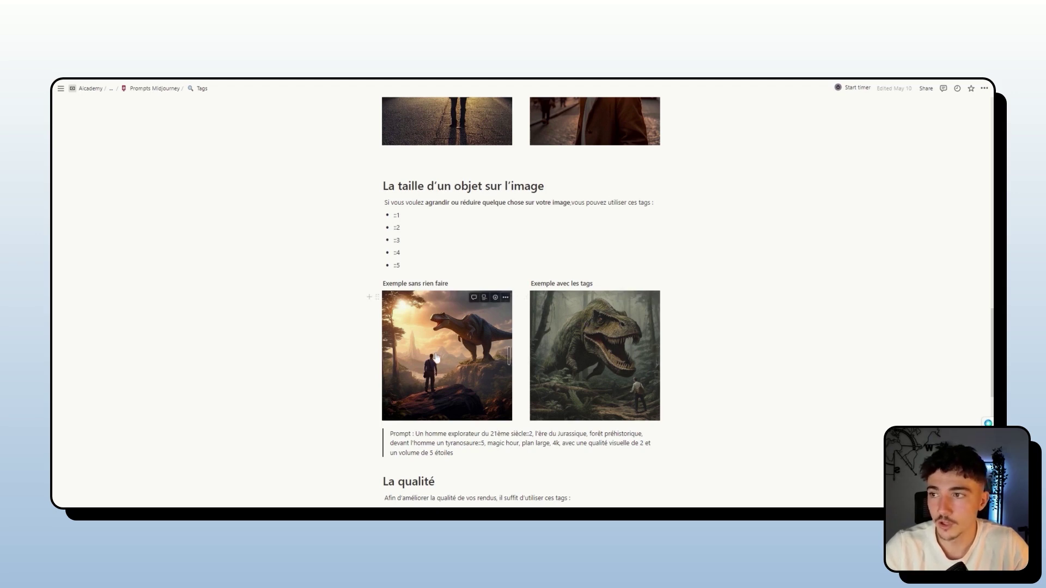
scroll(430, 381, down, 1)
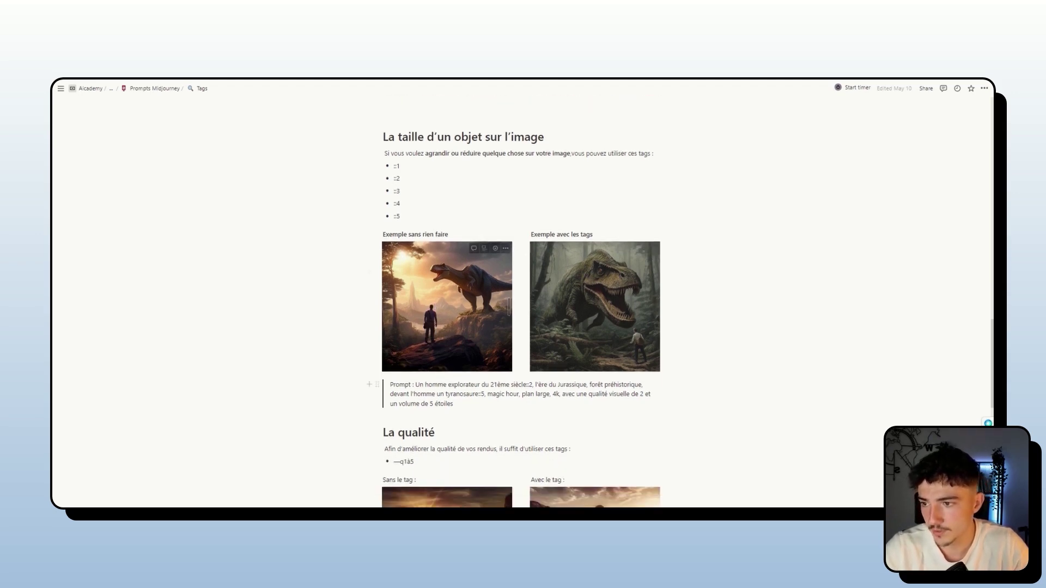
Step: Highlight the explorer wording and the tyrannosaurus ::5 tag in the example prompt, and view the tagged dinosaur image enlarged
drag(415, 385, 576, 384)
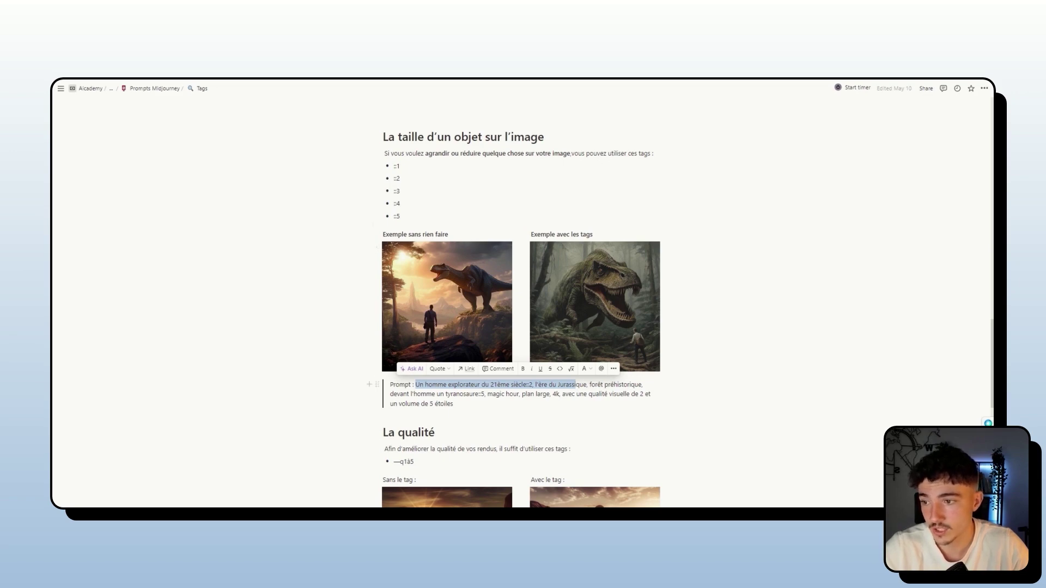
drag(478, 393, 485, 394)
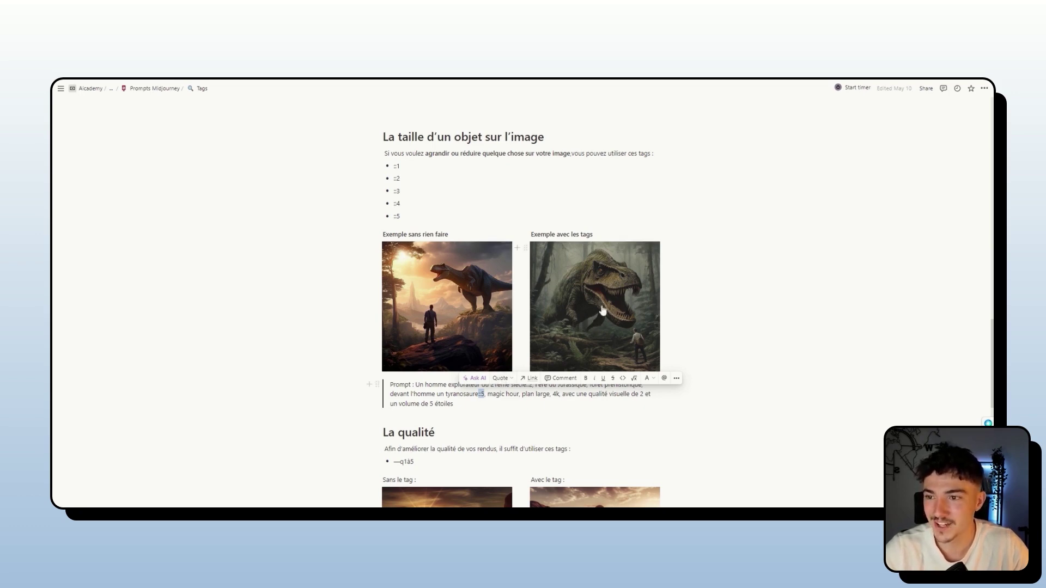
click(618, 395)
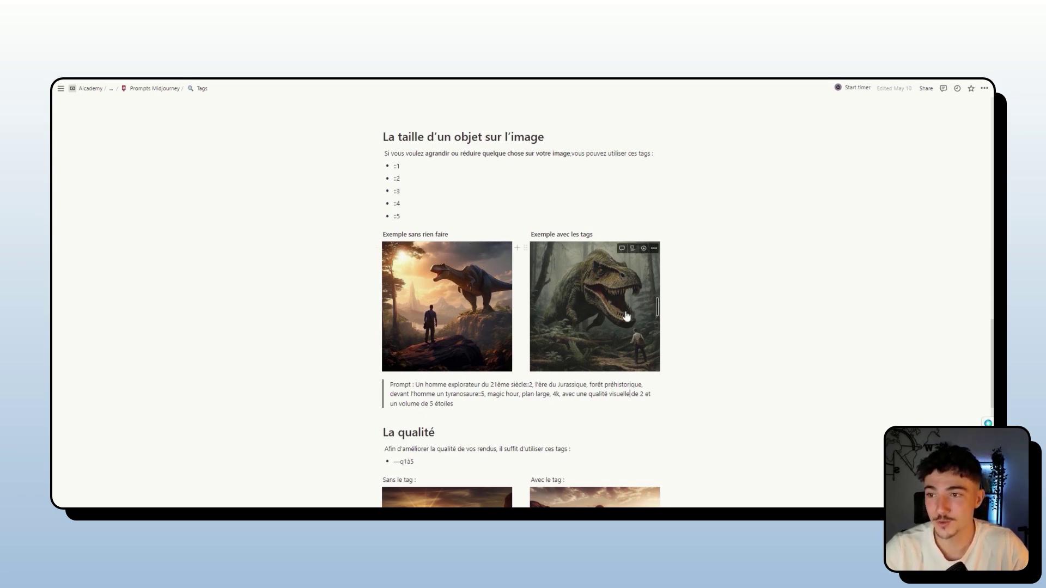
click(591, 321)
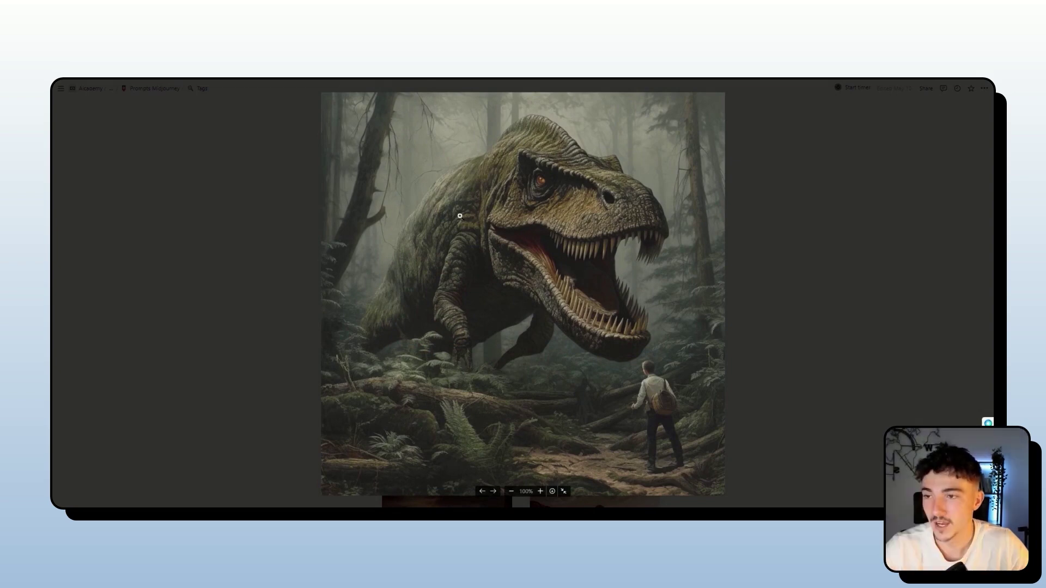
click(828, 250)
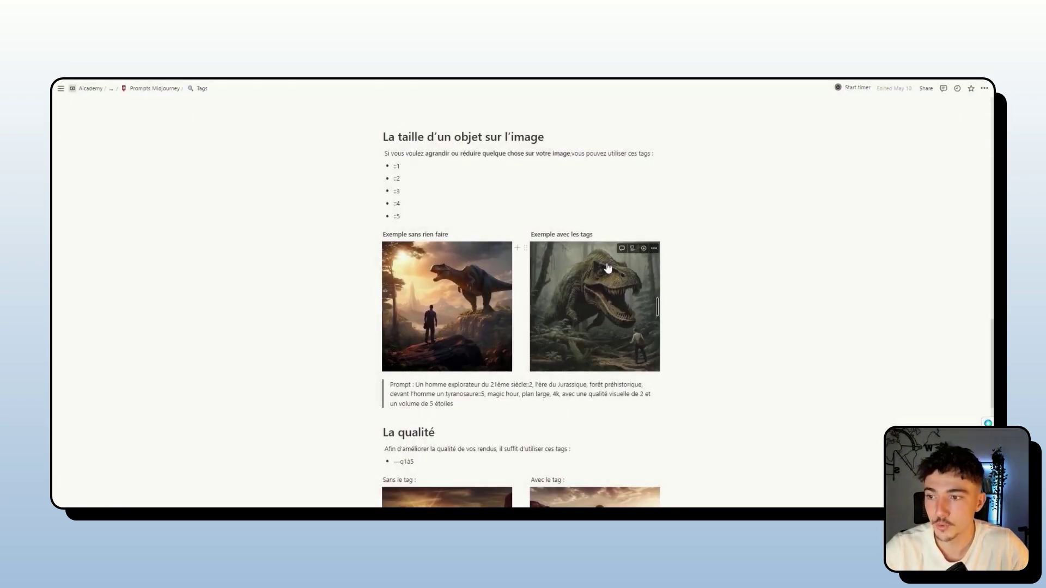
Step: Highlight "avec une qualité visuelle de 2 et un volume de 5 étoiles" in the dinosaur prompt and read the "La qualité" tag
scroll(649, 308, down, 2)
scroll(520, 302, down, 2)
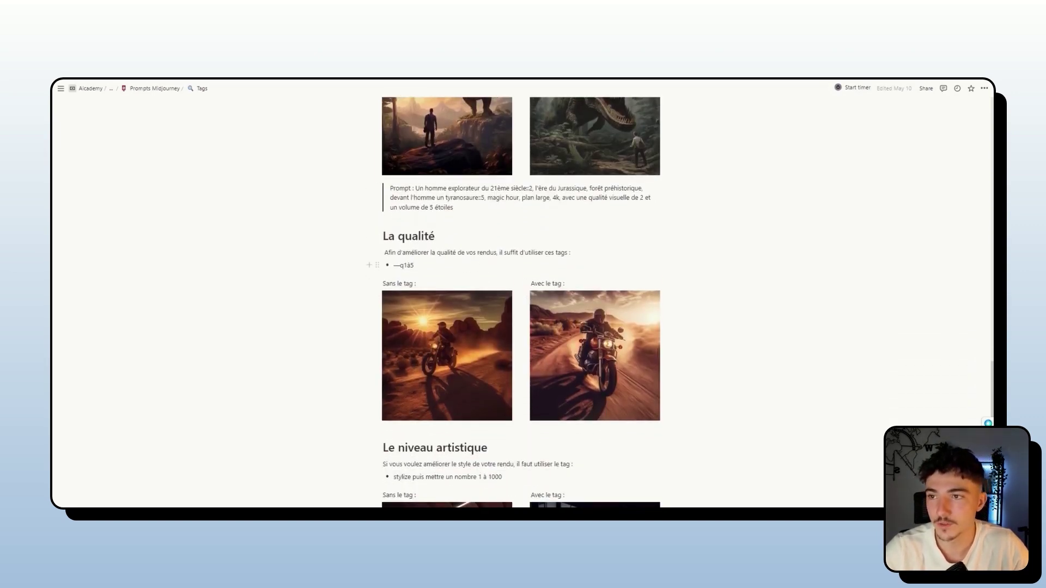
drag(562, 197, 455, 208)
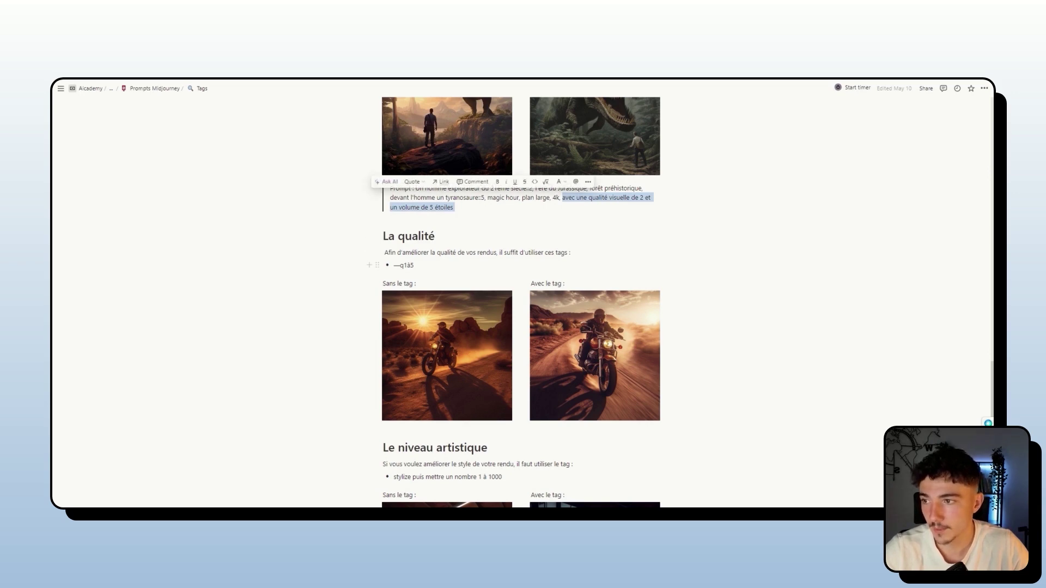
click(452, 266)
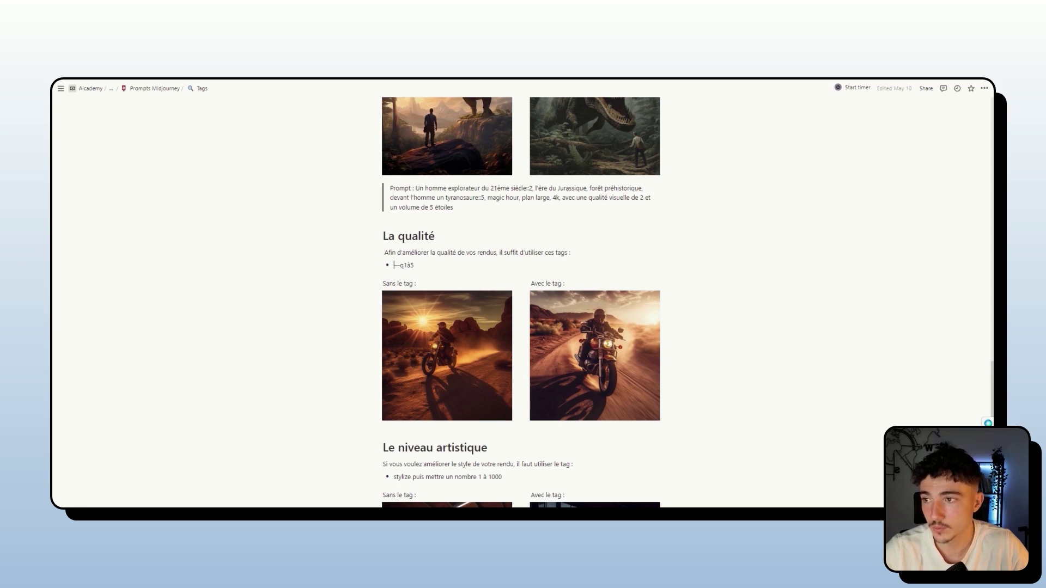
scroll(482, 249, down, 3)
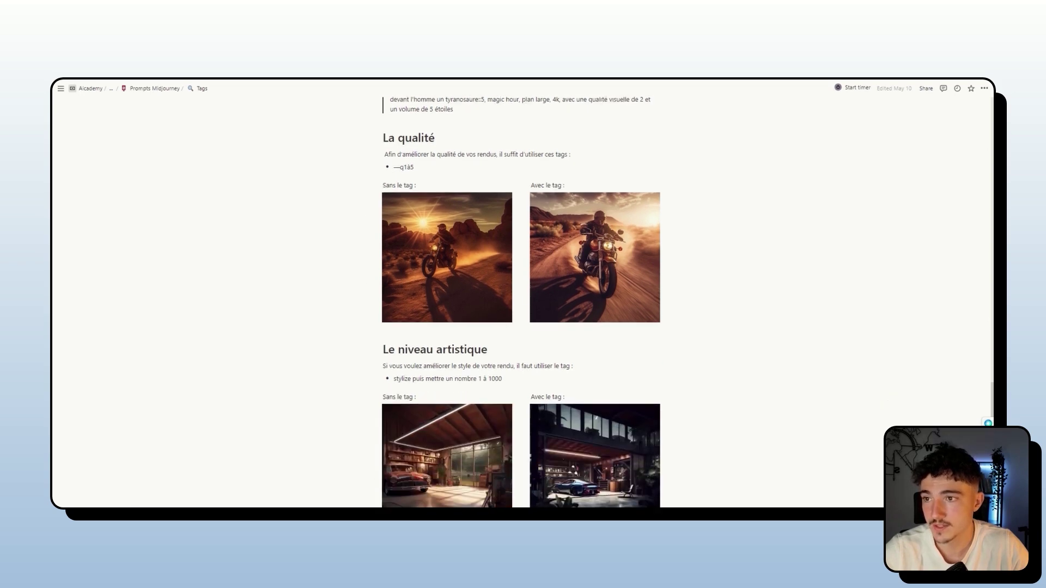
Step: Enlarge the "Sans le tag" and "Avec le tag" motorcycle images under "La qualité" in turn, closing each preview
click(481, 249)
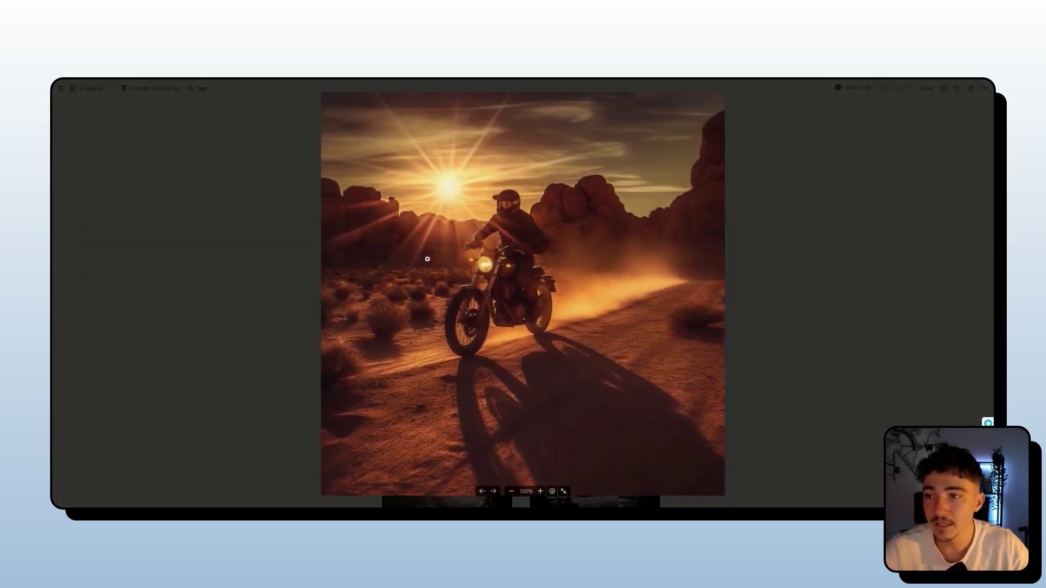
click(806, 266)
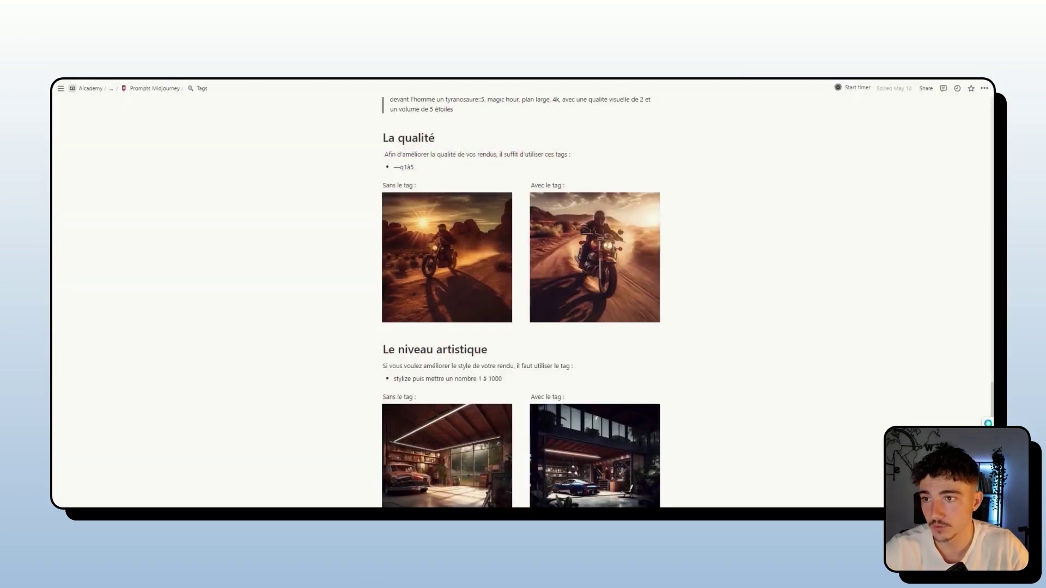
click(613, 272)
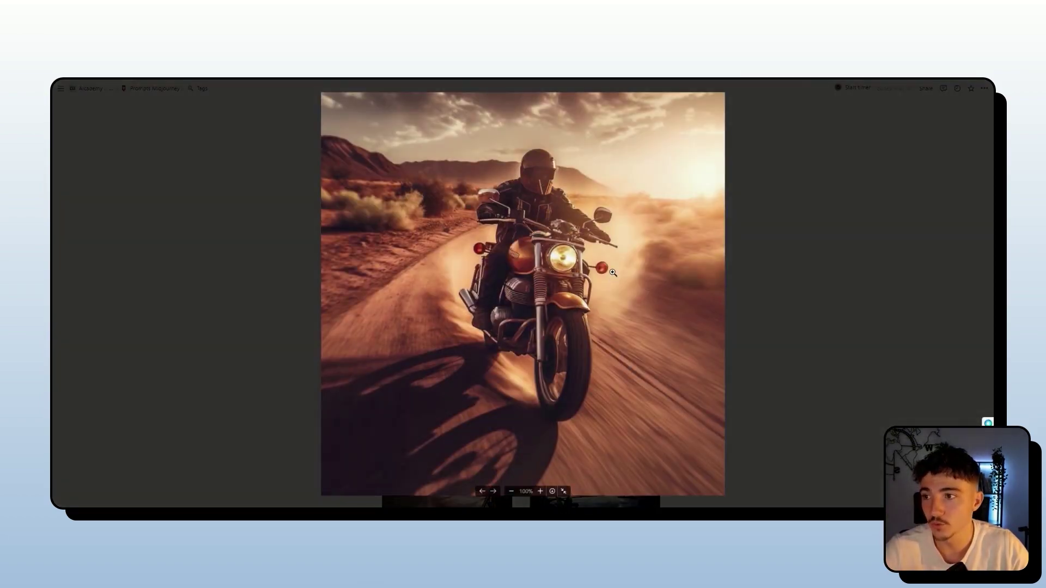
click(933, 253)
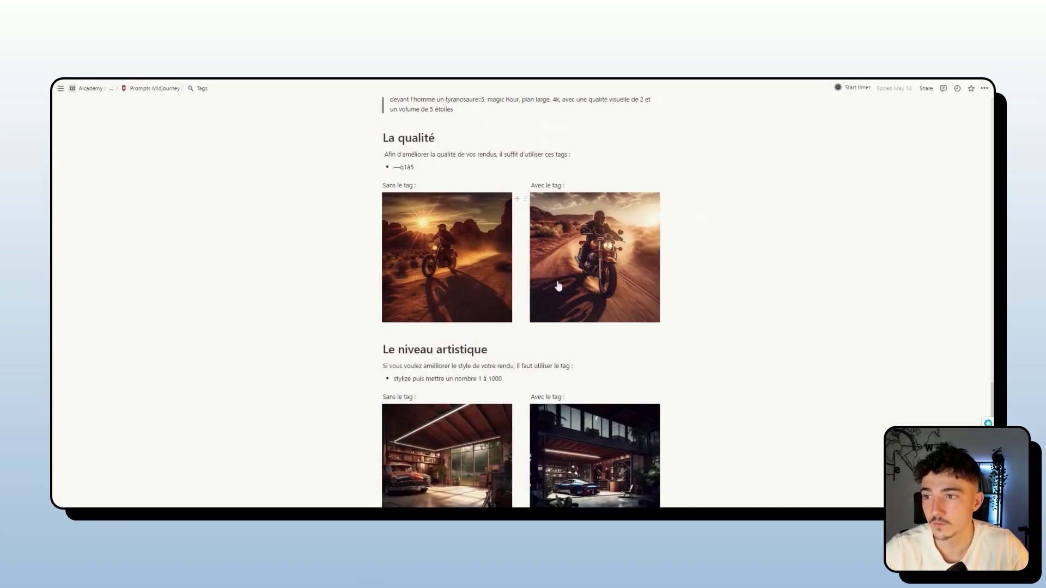
Step: Compare the untagged and tagged motorcycle images under "La qualité" once more at enlarged size, closing each preview
click(497, 312)
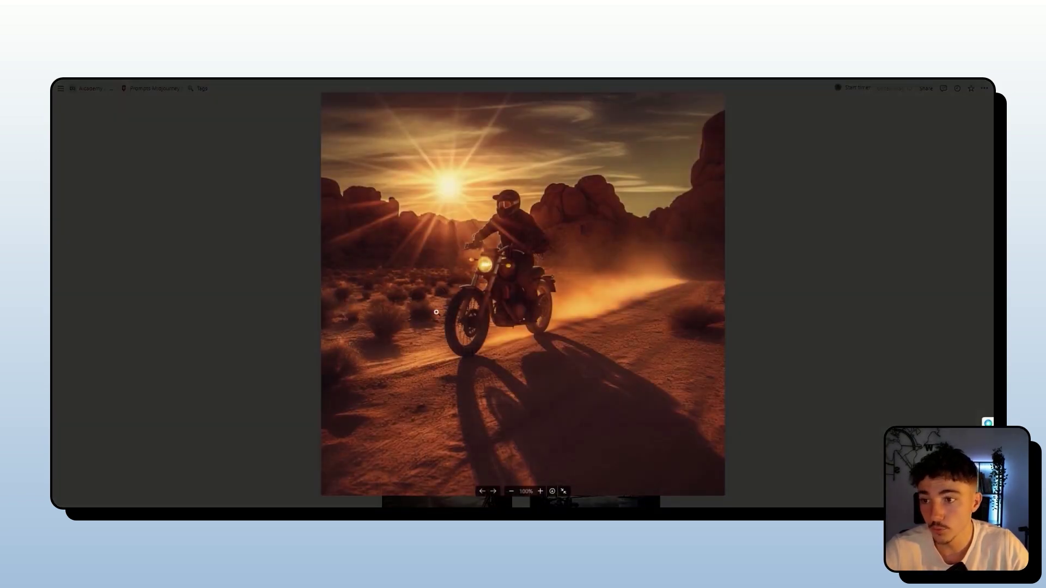
click(585, 293)
click(633, 280)
click(744, 334)
click(658, 308)
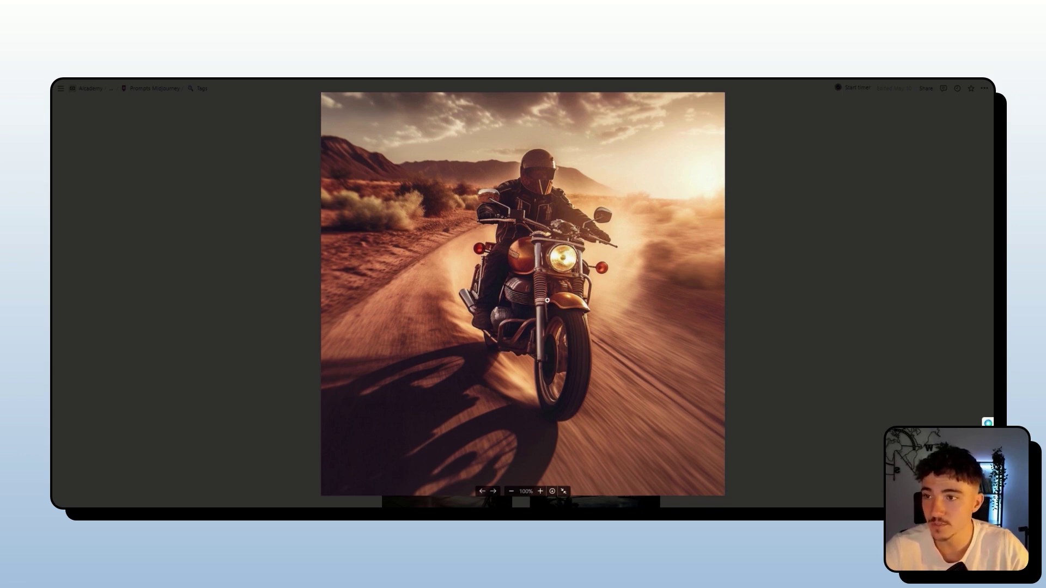
click(763, 203)
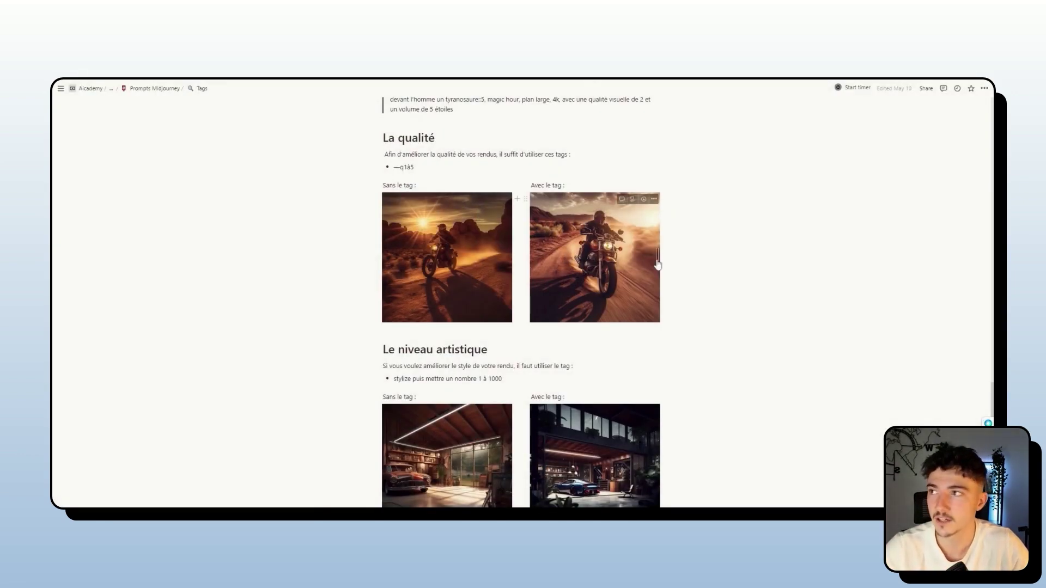
Step: Read the stylize tag under "Le niveau artistique" and enlarge the untagged and tagged garage images for comparison
scroll(657, 264, down, 3)
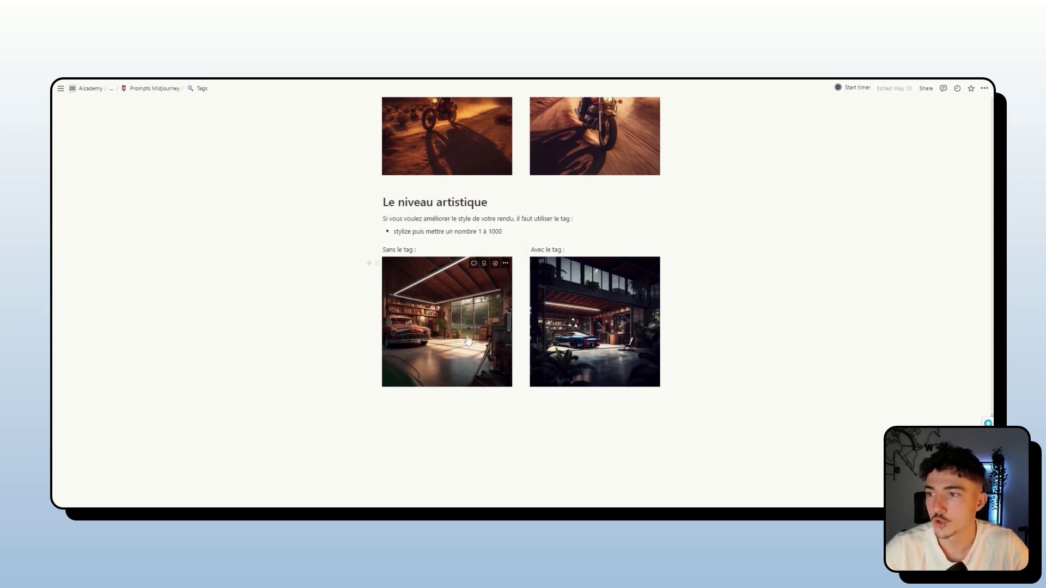
click(487, 311)
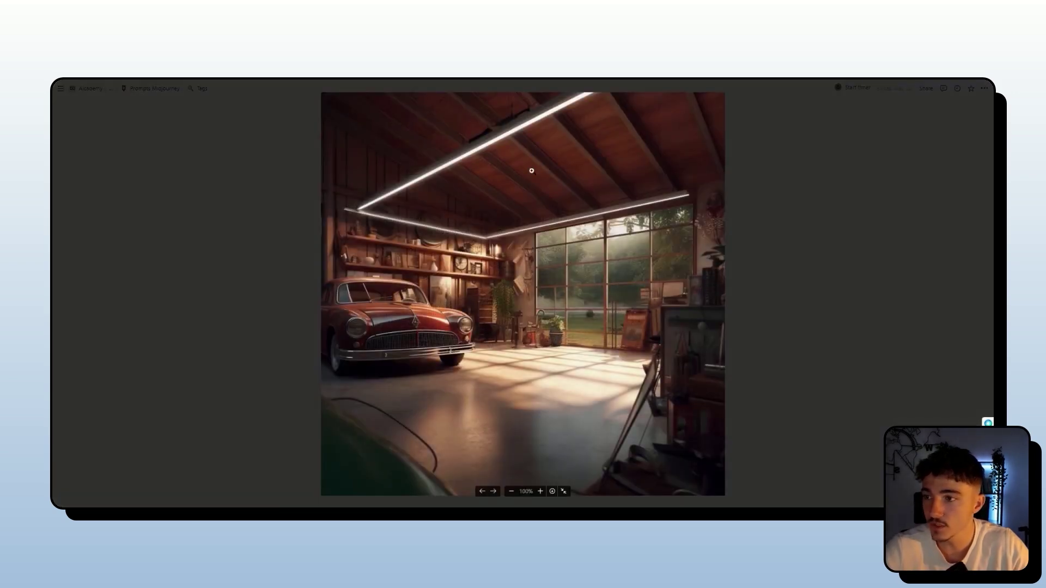
click(201, 280)
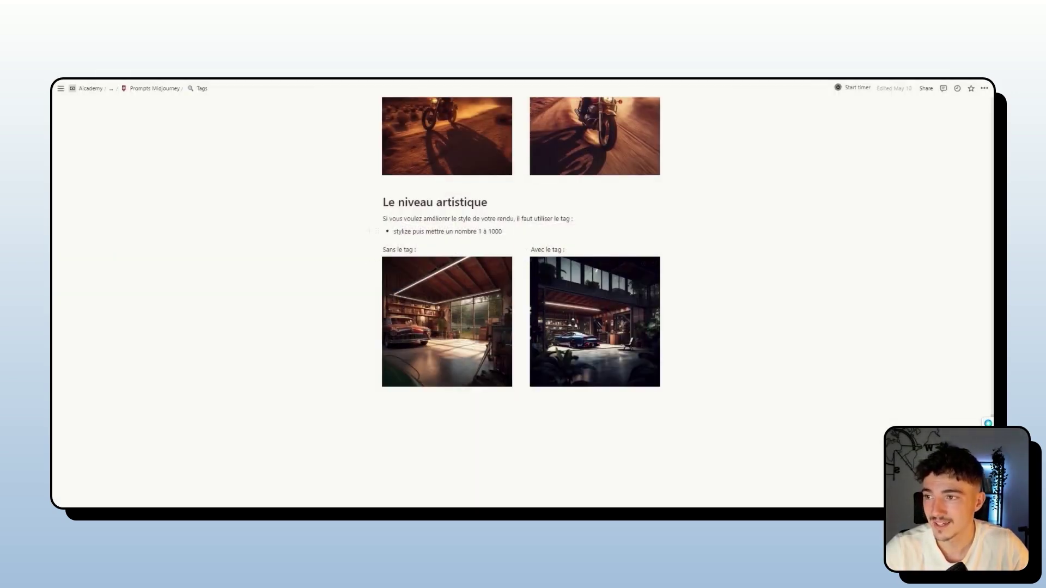
click(643, 348)
click(776, 331)
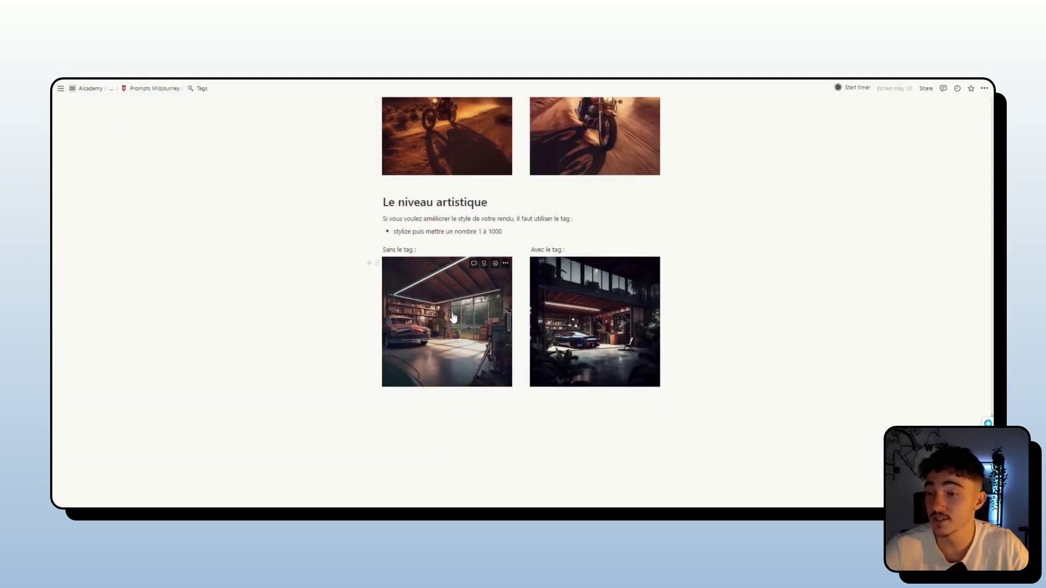
click(452, 321)
key(Escape)
click(585, 310)
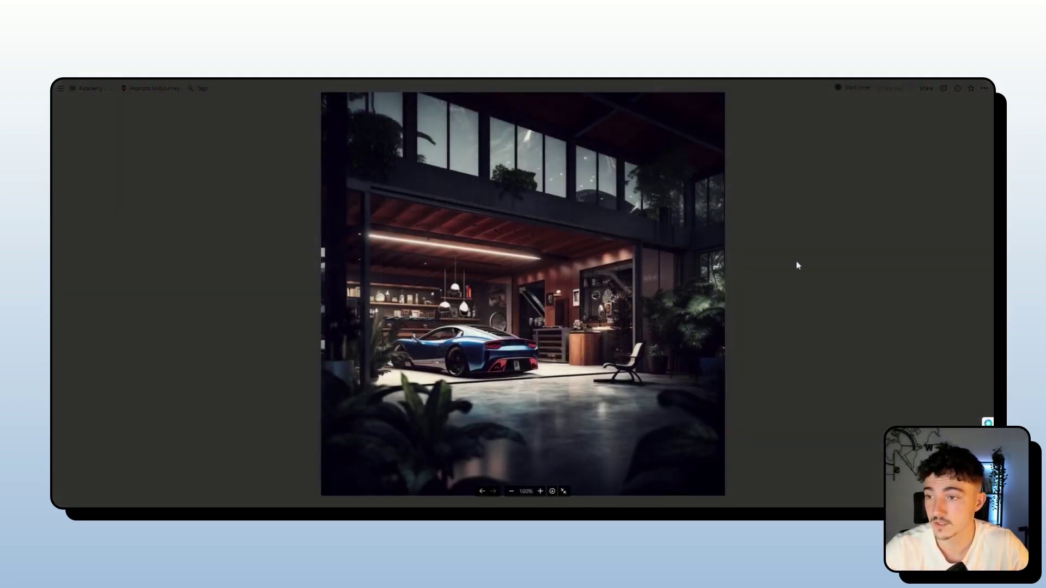
click(806, 276)
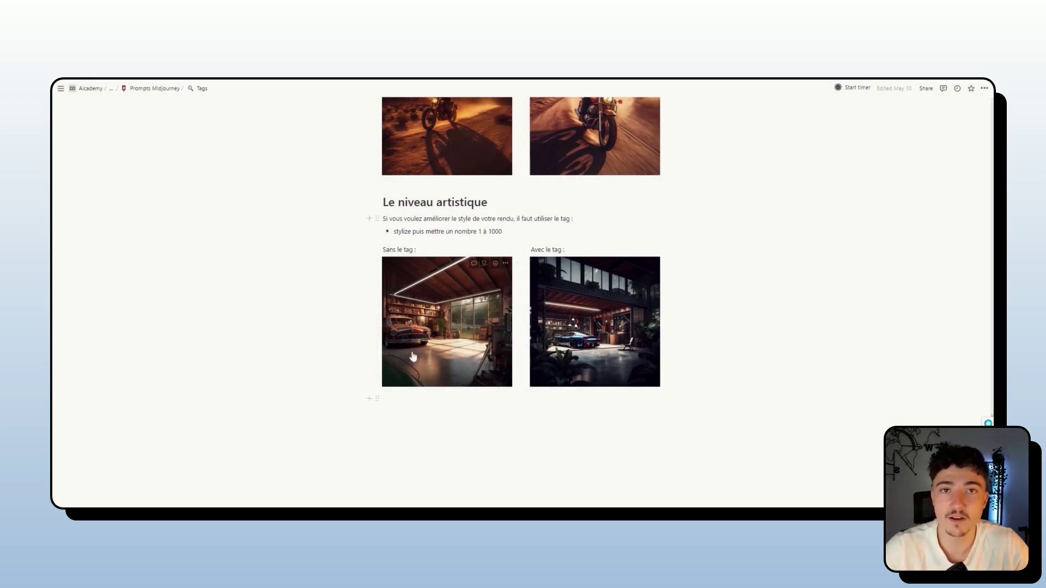
Step: Look back over the quality, object size and "Image plus créative" examples on the Tags page
scroll(478, 377, up, 3)
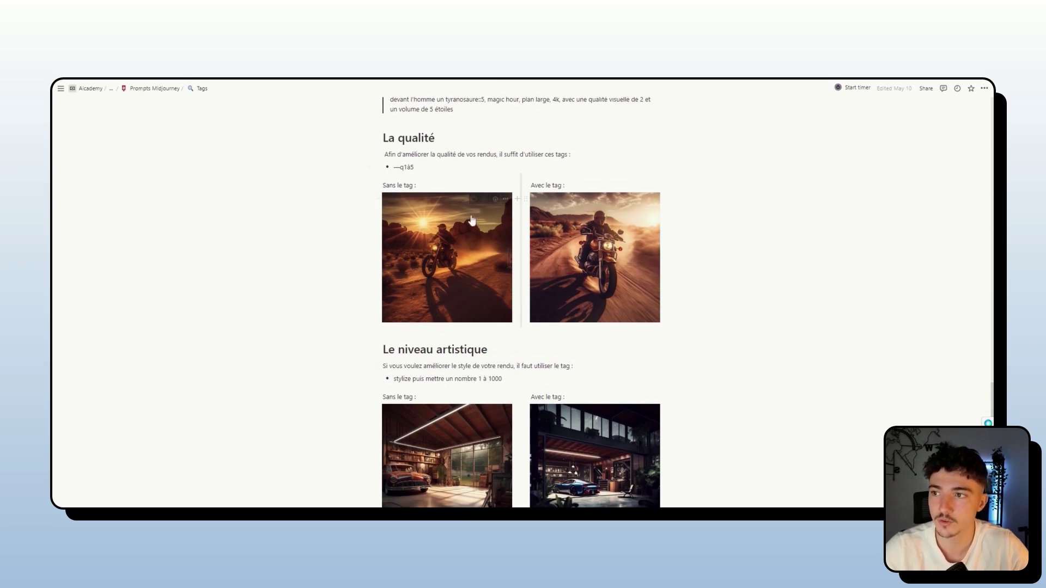
scroll(520, 302, up, 5)
scroll(599, 352, up, 1)
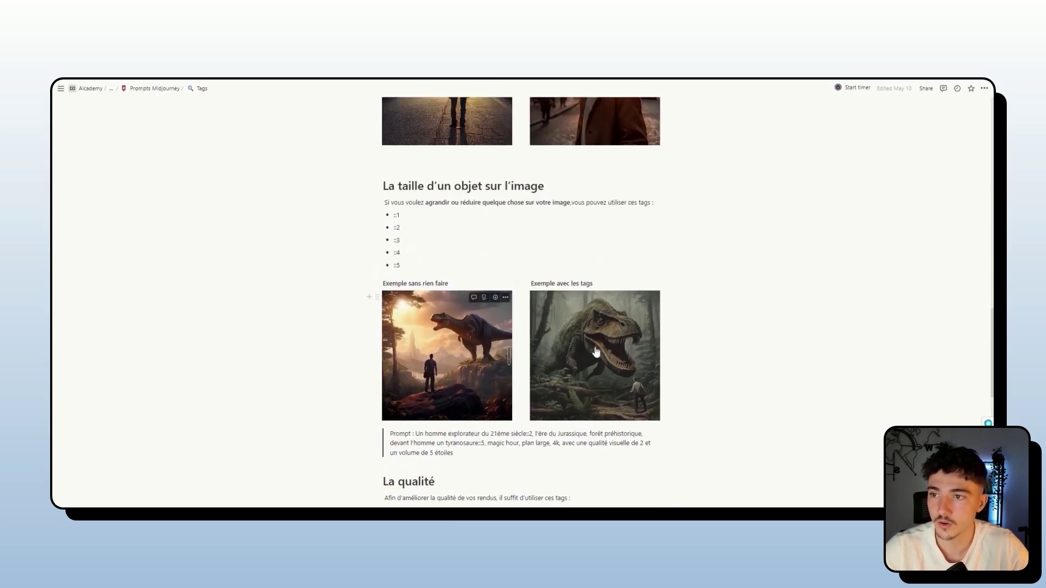
scroll(604, 359, up, 4)
scroll(438, 311, up, 4)
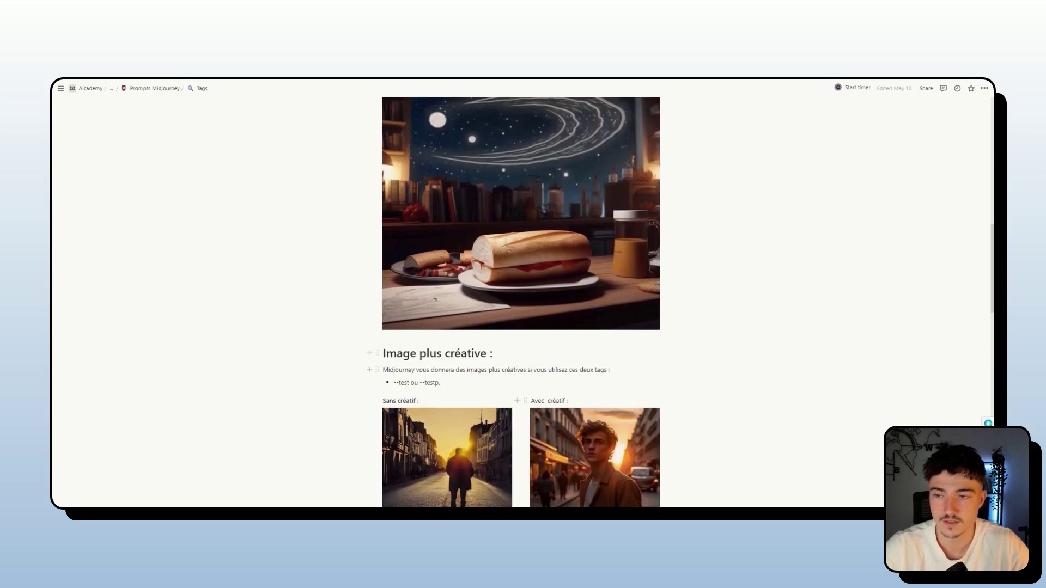
scroll(437, 311, down, 2)
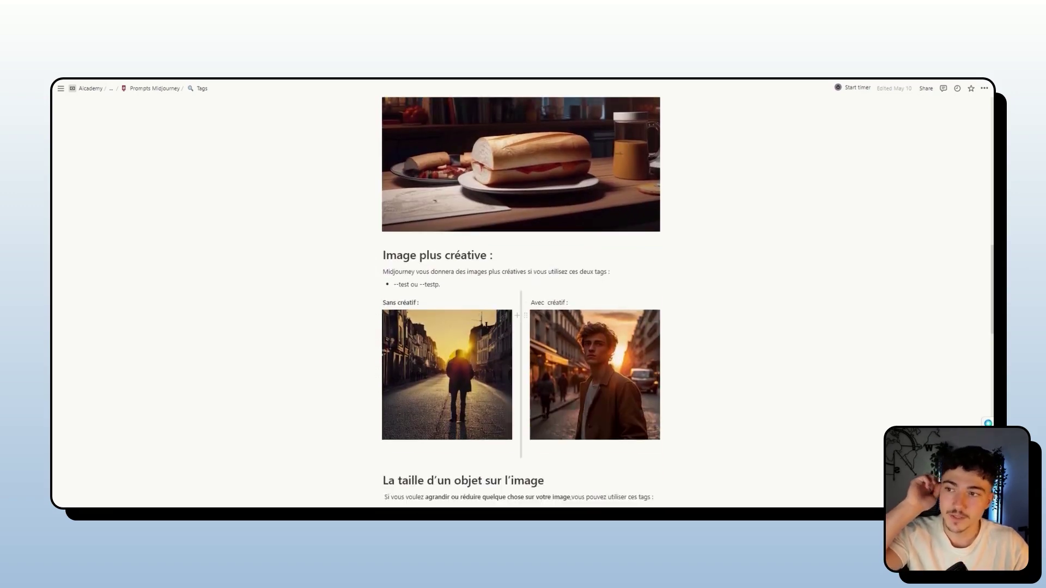
Step: Return to "Le niveau artistique" and view the red car and blue car garage images enlarged, closing each preview
scroll(464, 298, down, 10)
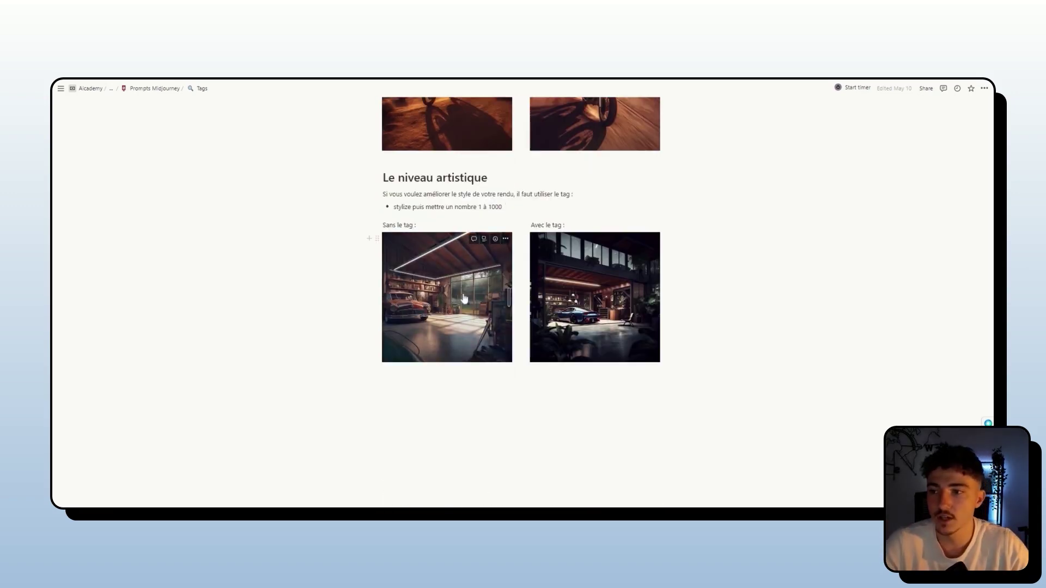
click(464, 298)
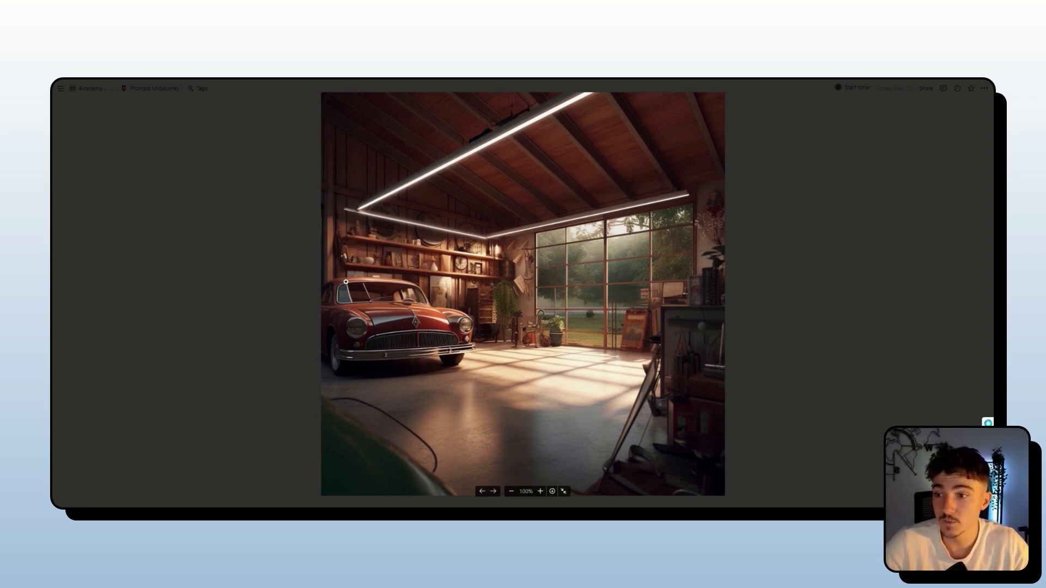
click(222, 325)
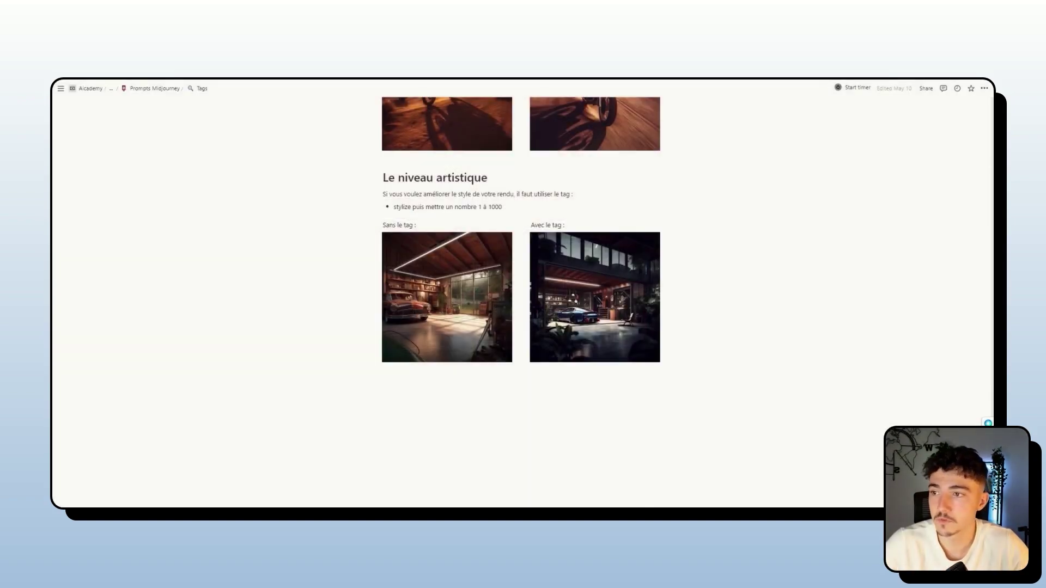
click(616, 286)
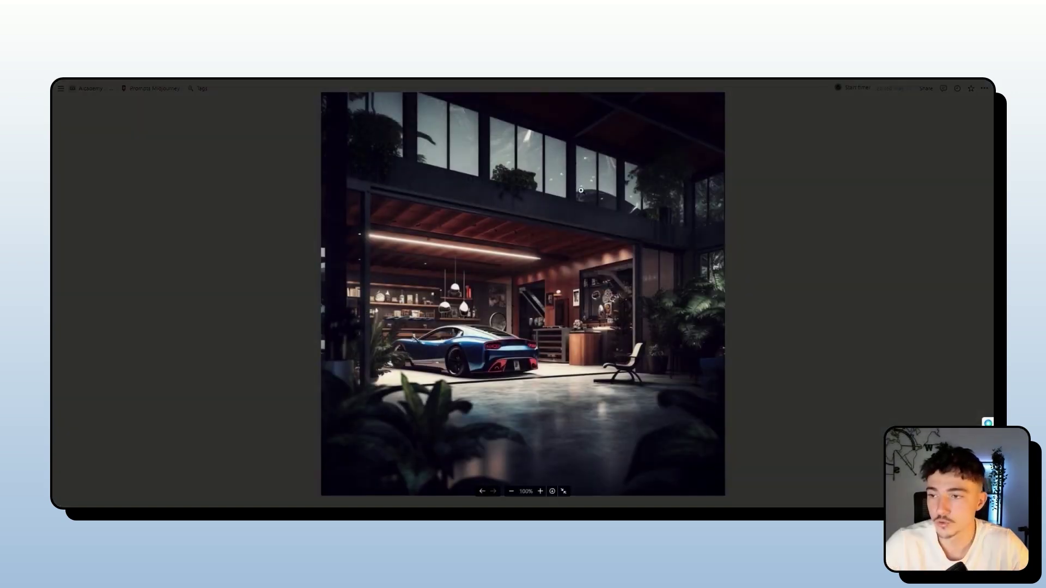
click(811, 252)
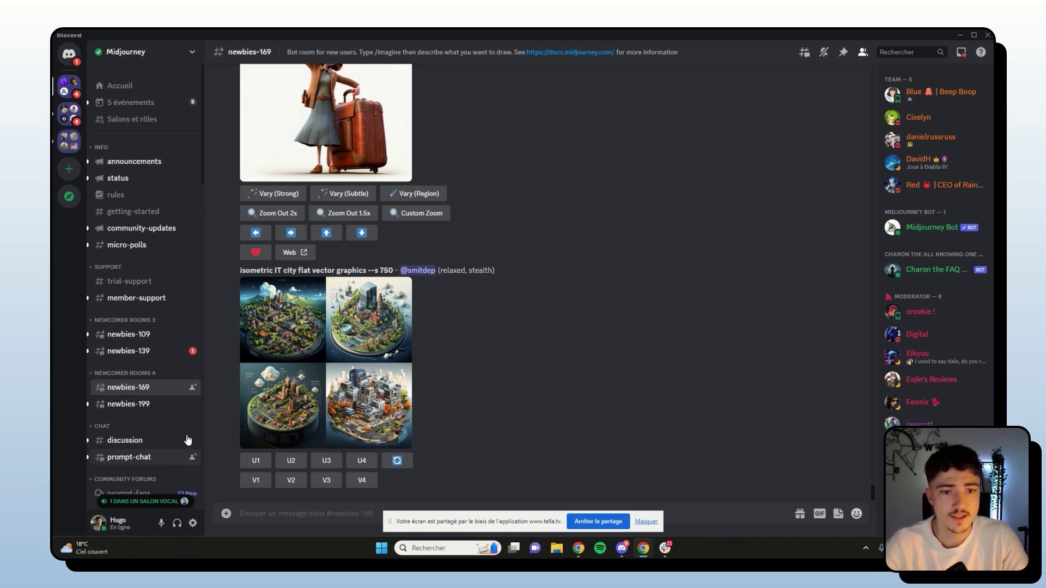
Step: On the Midjourney server in Discord, look through the rules, community-updates and member-support channels
mouse_move(149, 386)
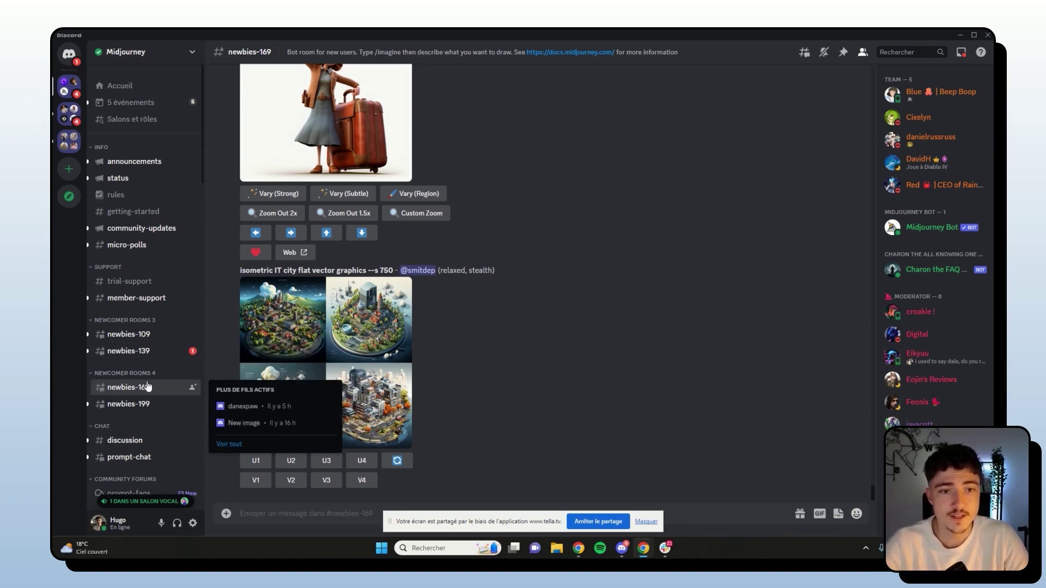
mouse_move(133, 354)
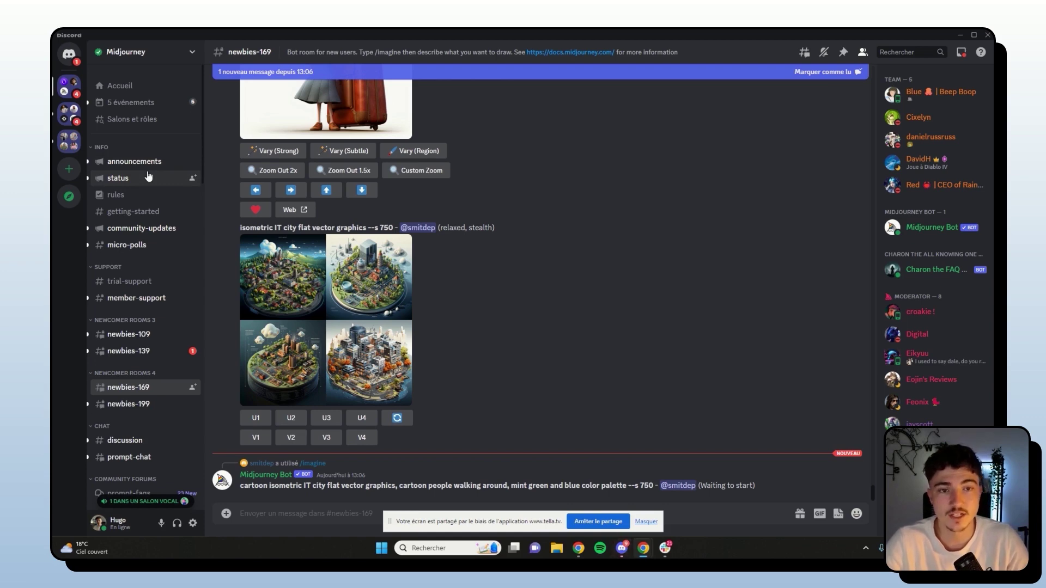
click(138, 197)
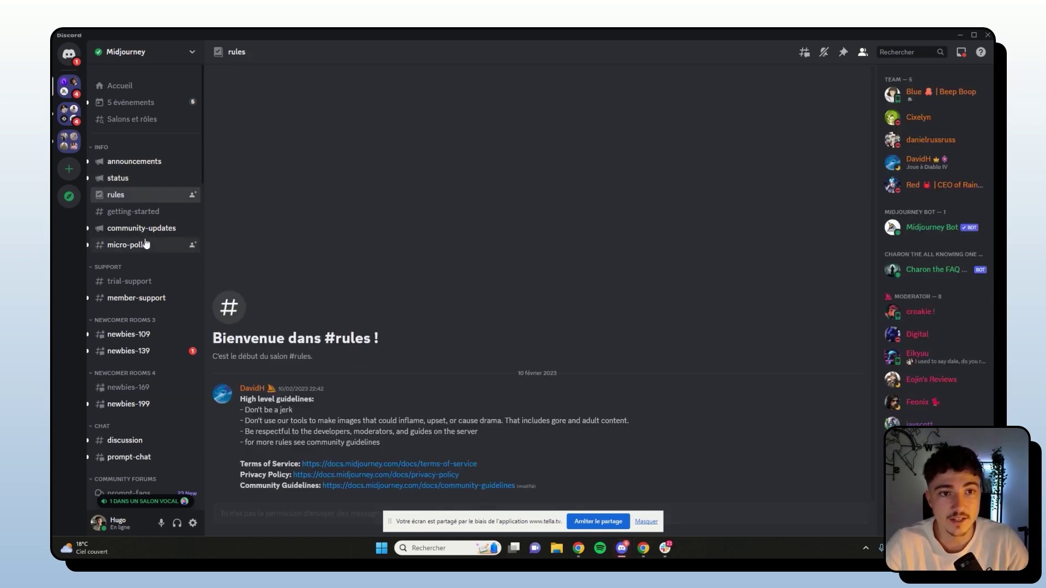
click(163, 228)
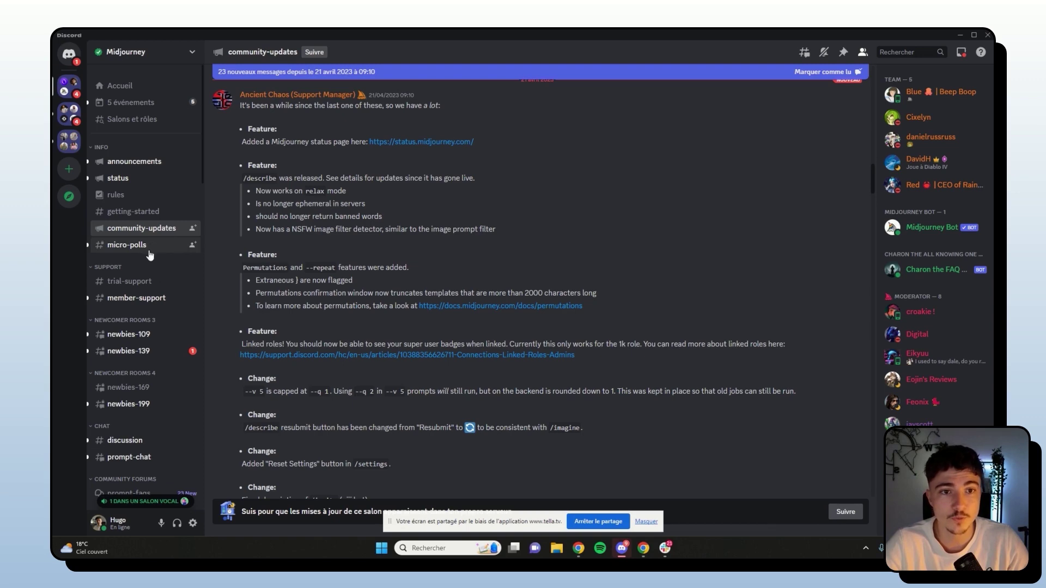
click(155, 303)
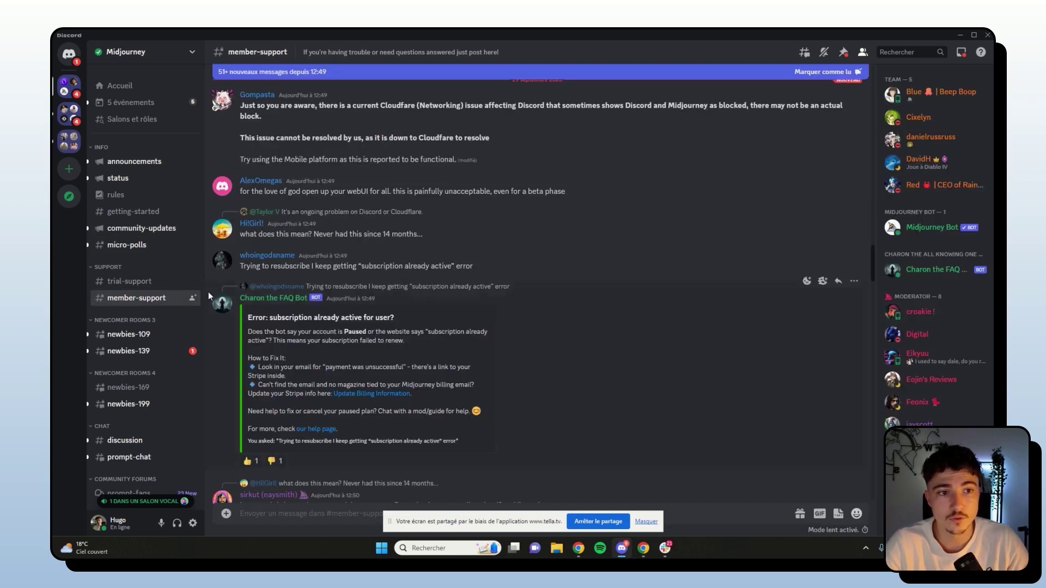
scroll(210, 292, down, 10)
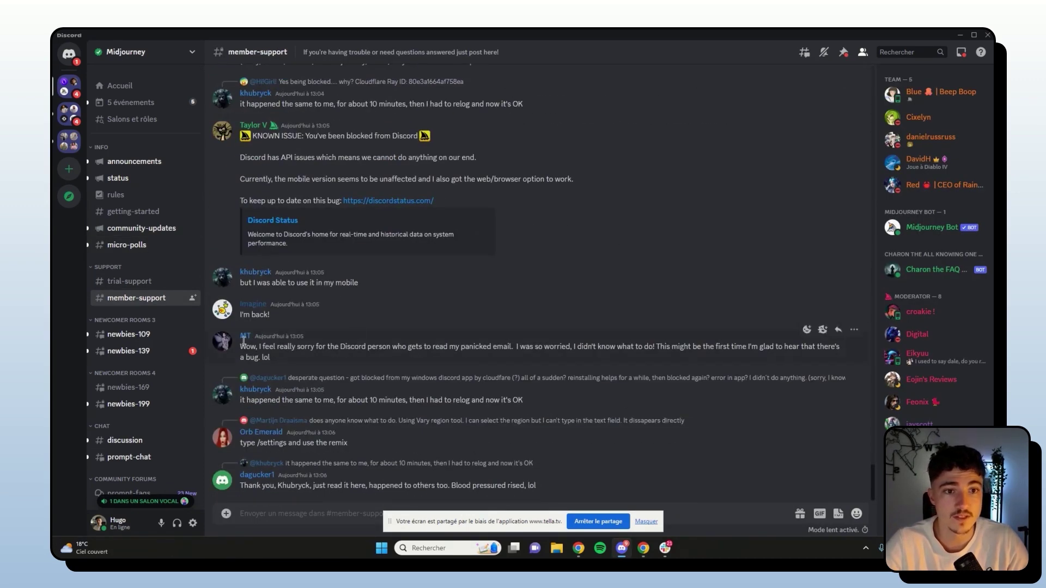
Step: Visit the newcomer room newbies-139 and open newbies-109
mouse_move(154, 337)
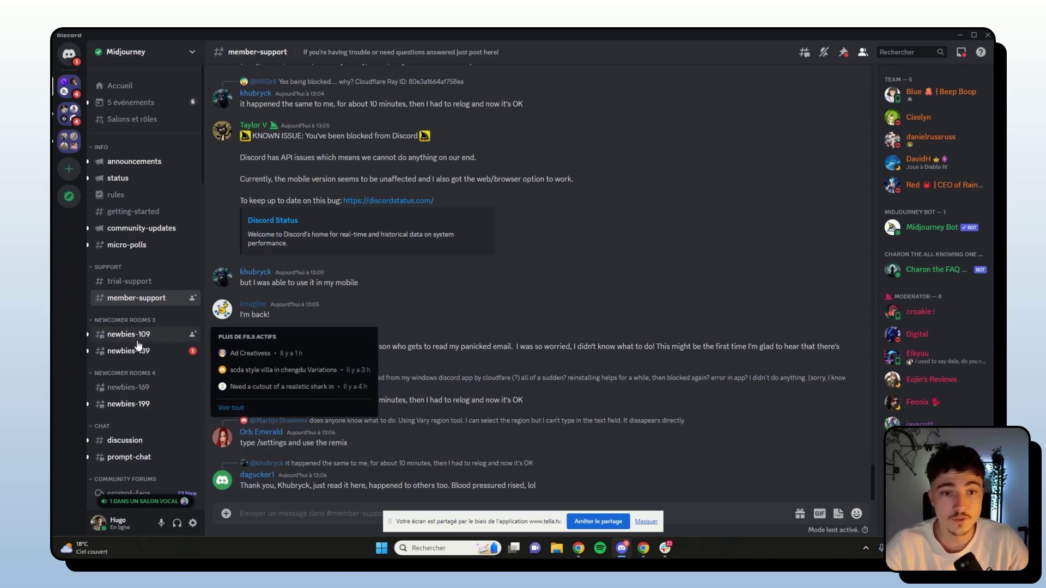
click(180, 335)
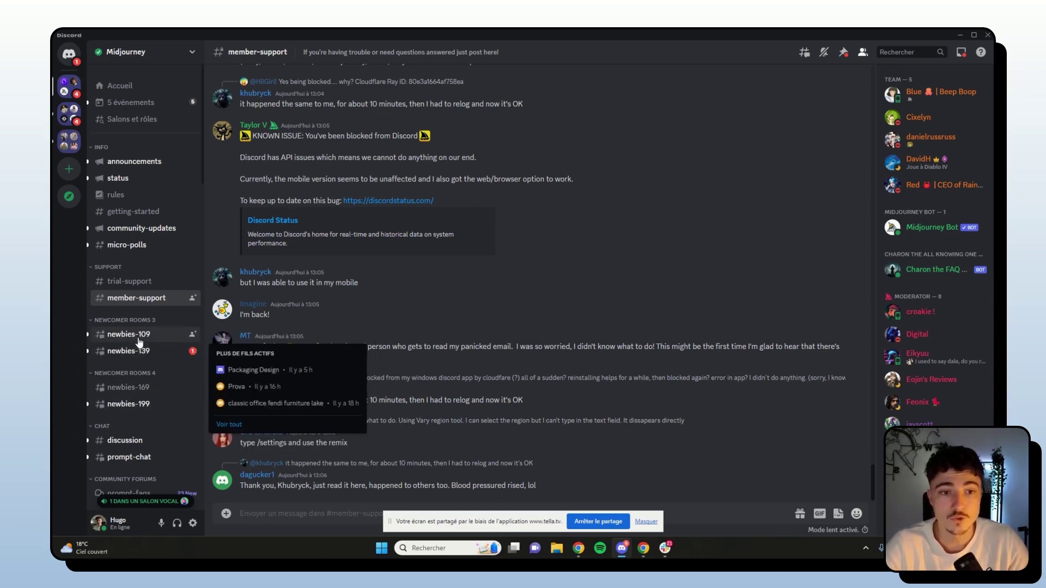
click(147, 355)
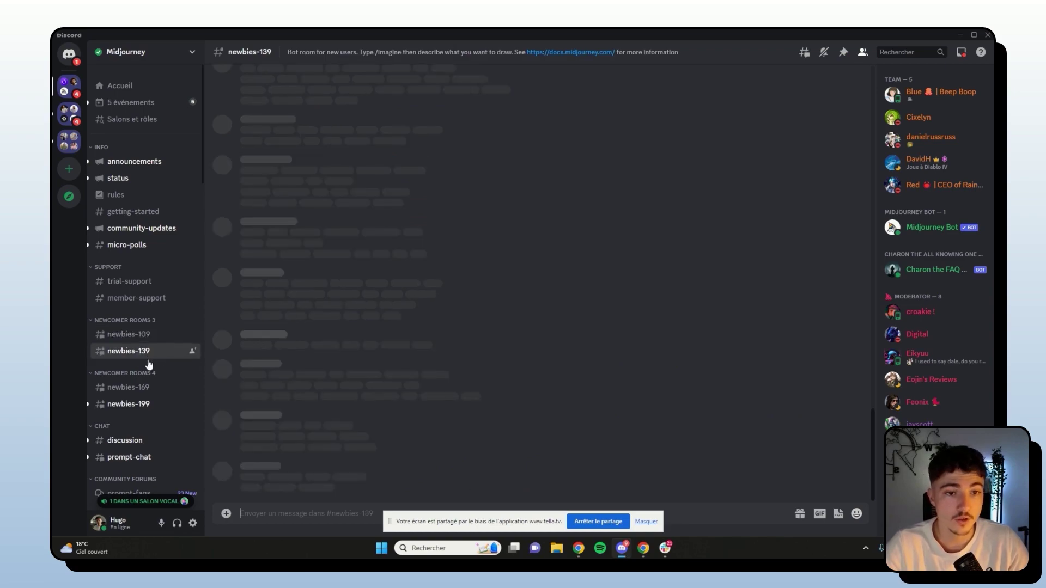
click(146, 334)
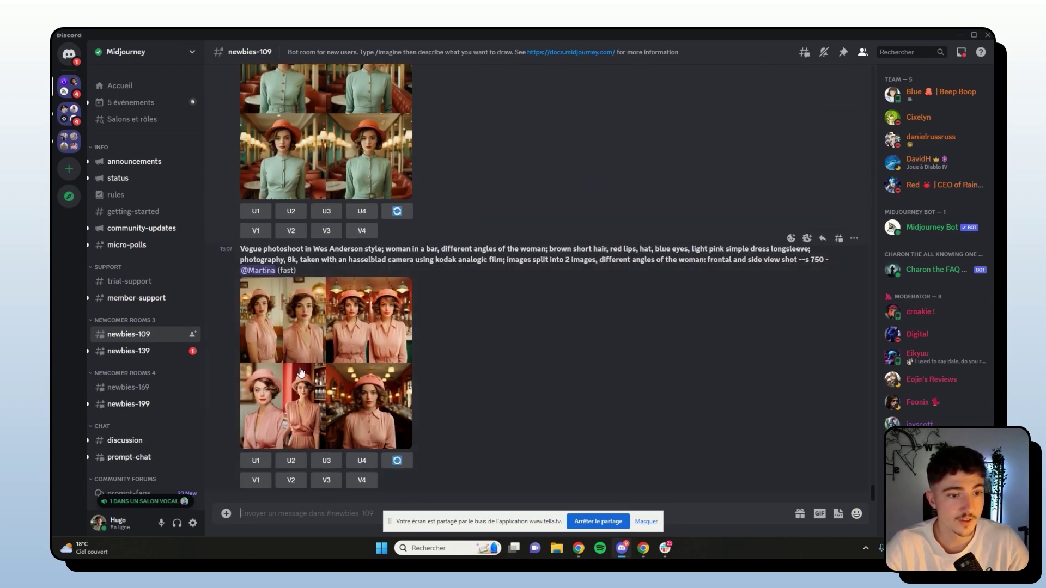
Step: View the pink-dress Vogue photoshoot grid enlarged, close it, and highlight the prompt for the cute girl and boy image
click(349, 383)
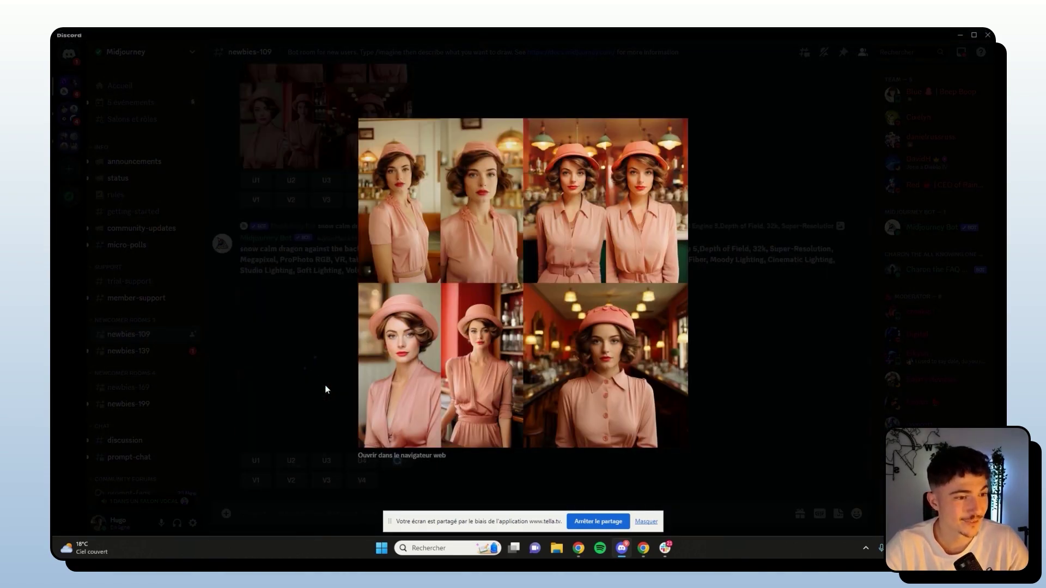
click(325, 389)
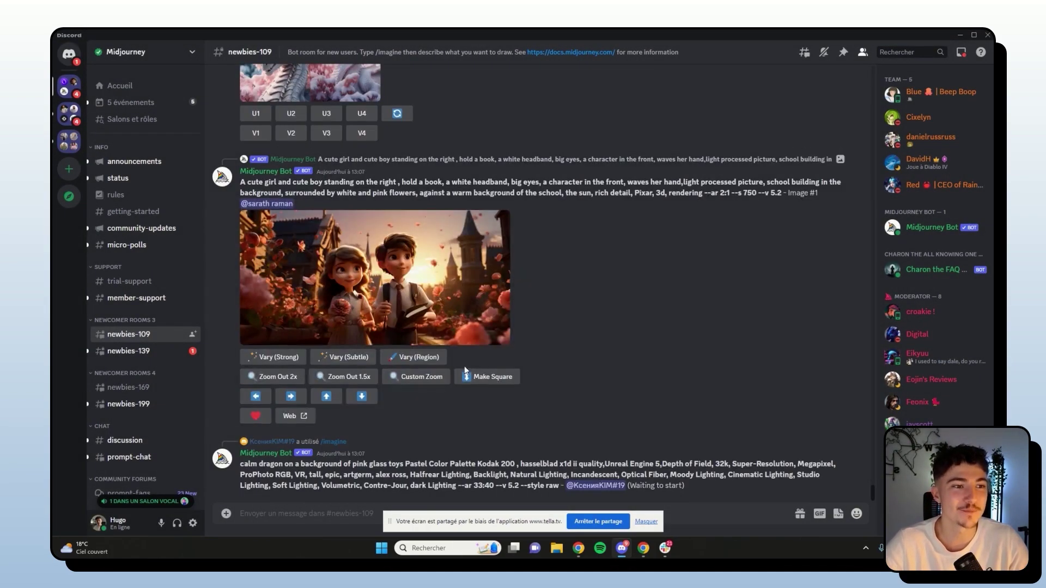
drag(248, 182, 709, 201)
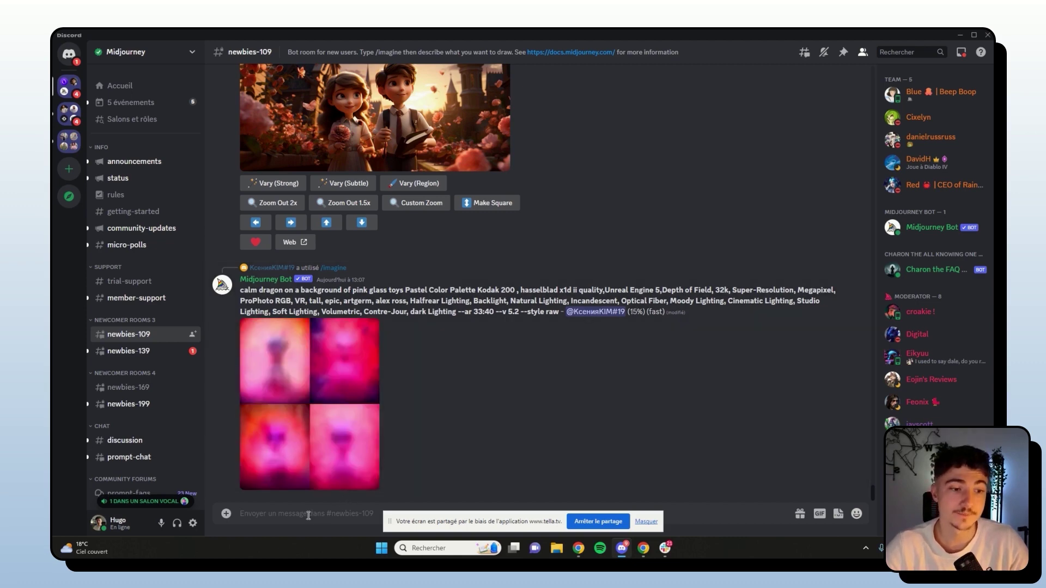
Step: Generate images in newbies-109 by running /imagine with the prompt "logo"
drag(417, 528, 731, 54)
text(/)
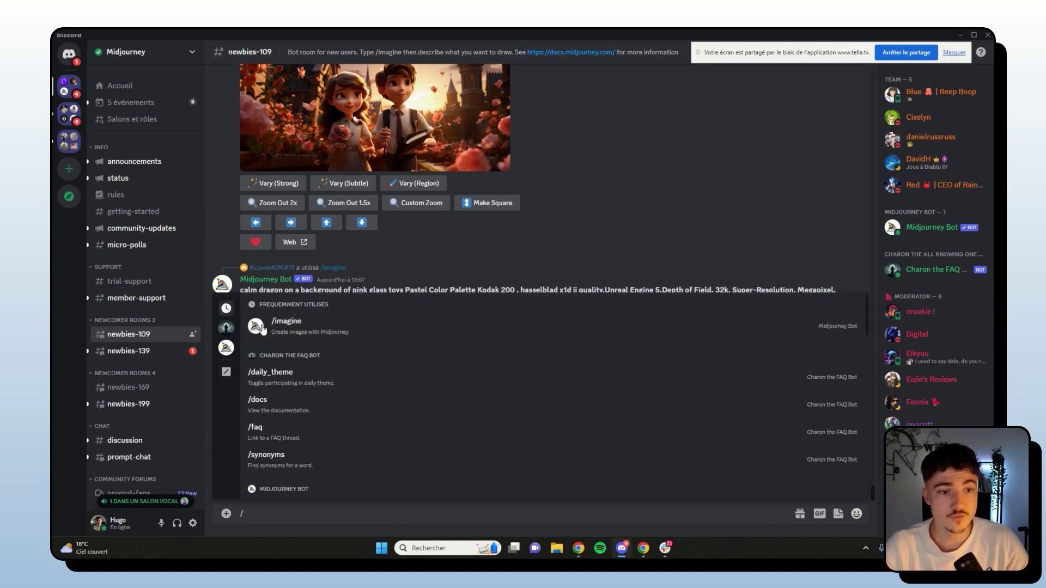
scroll(283, 430, down, 5)
scroll(289, 437, up, 5)
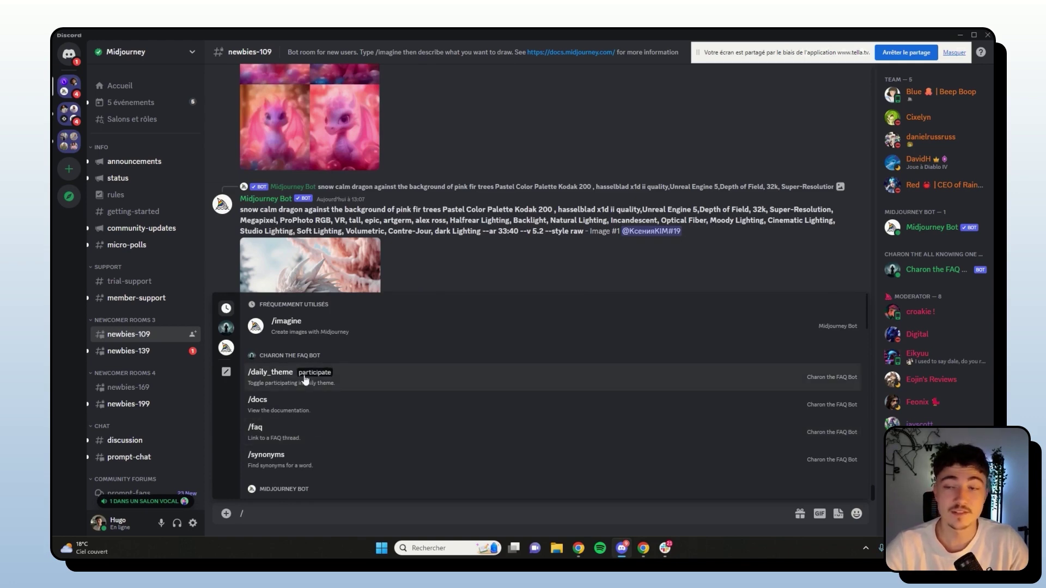
click(304, 329)
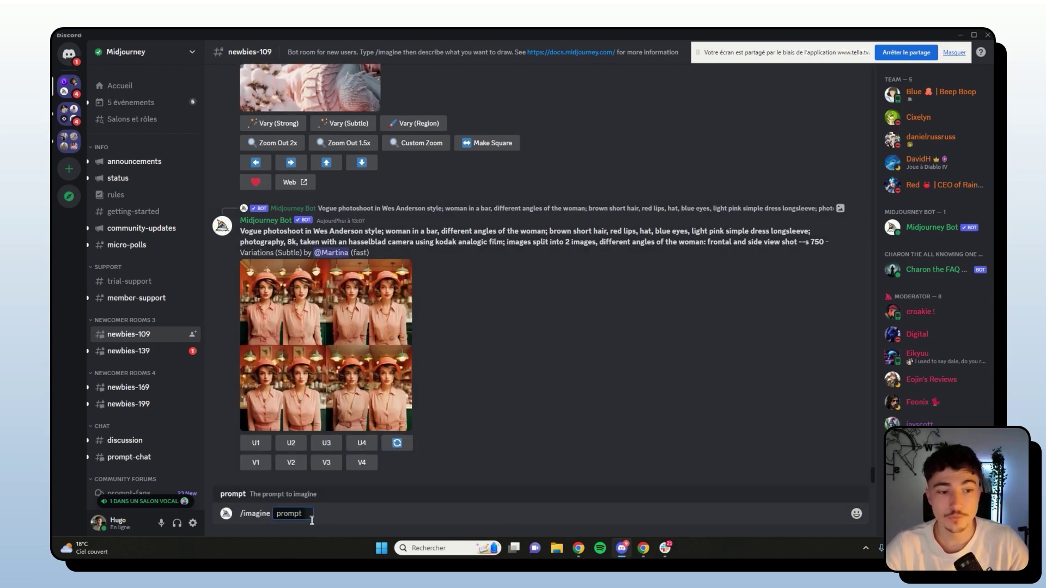
text(logo)
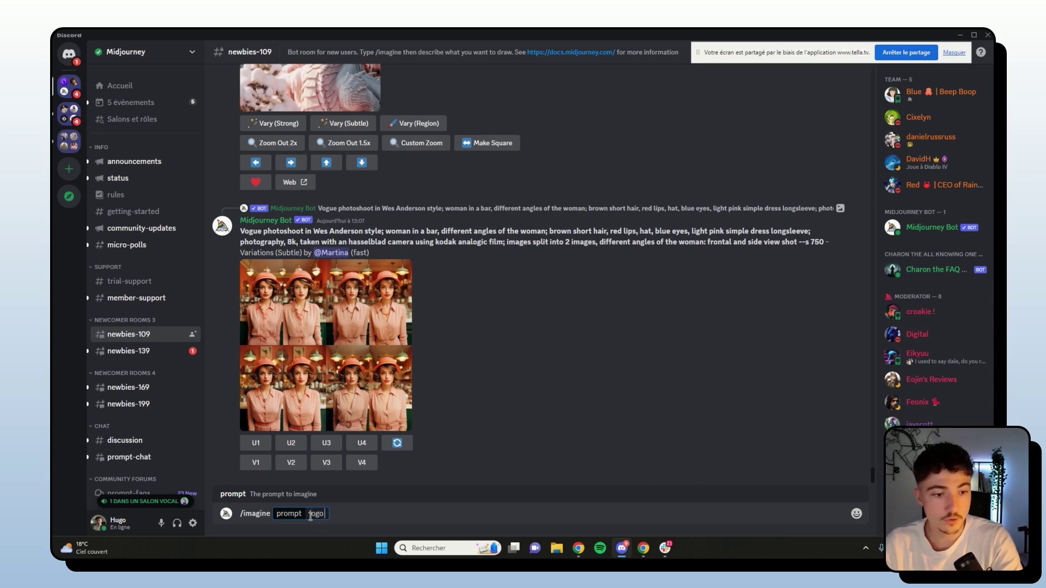
key(Return)
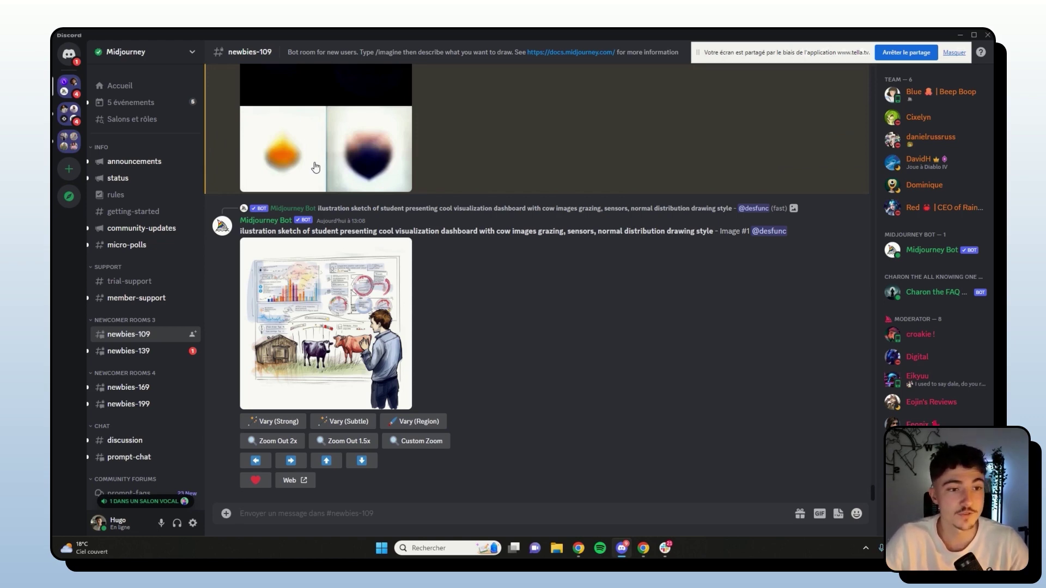
Step: View the generated four-logo grid enlarged and close the preview
scroll(439, 290, up, 3)
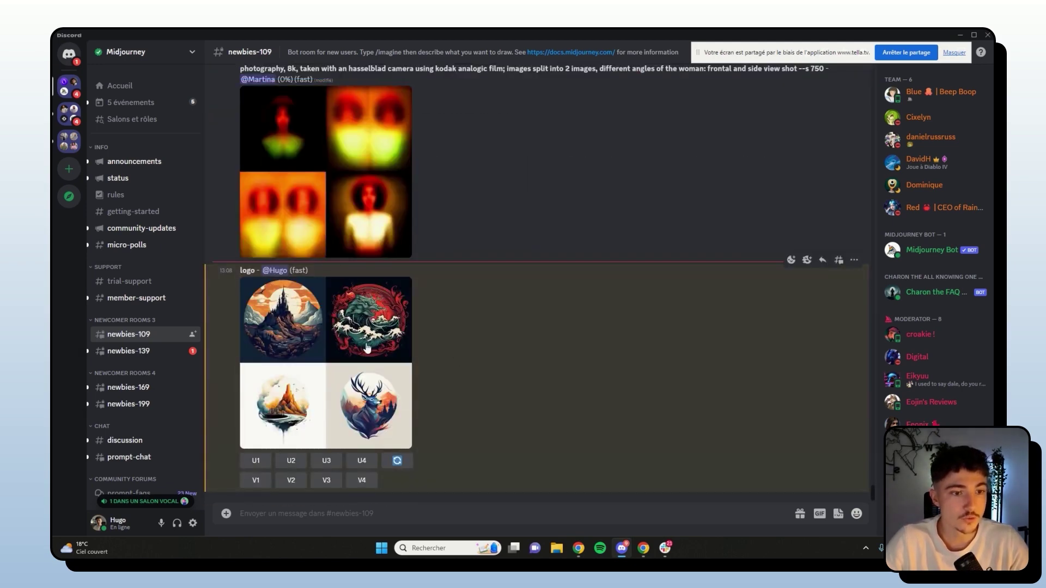
click(367, 348)
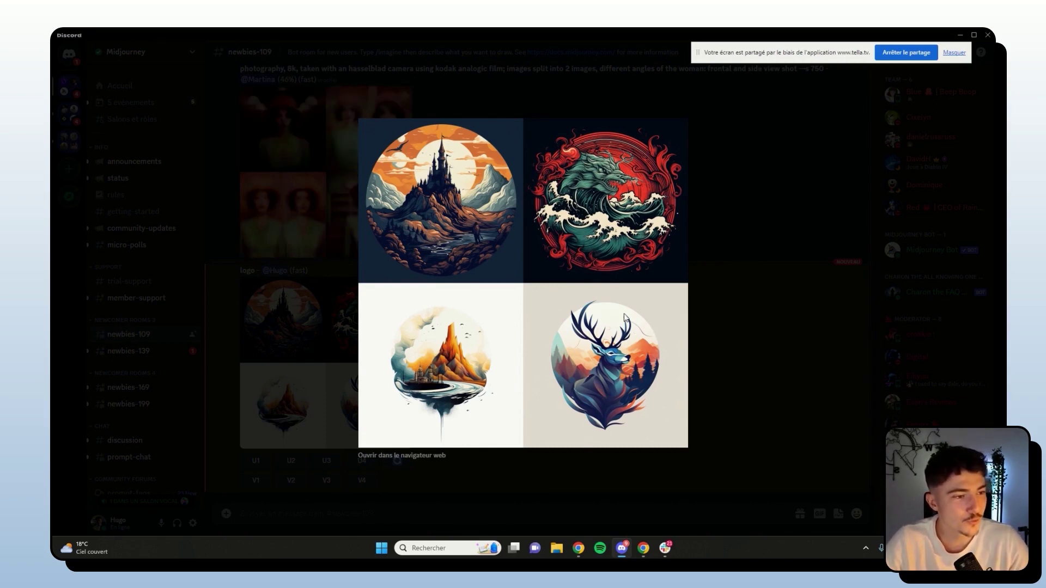
click(758, 360)
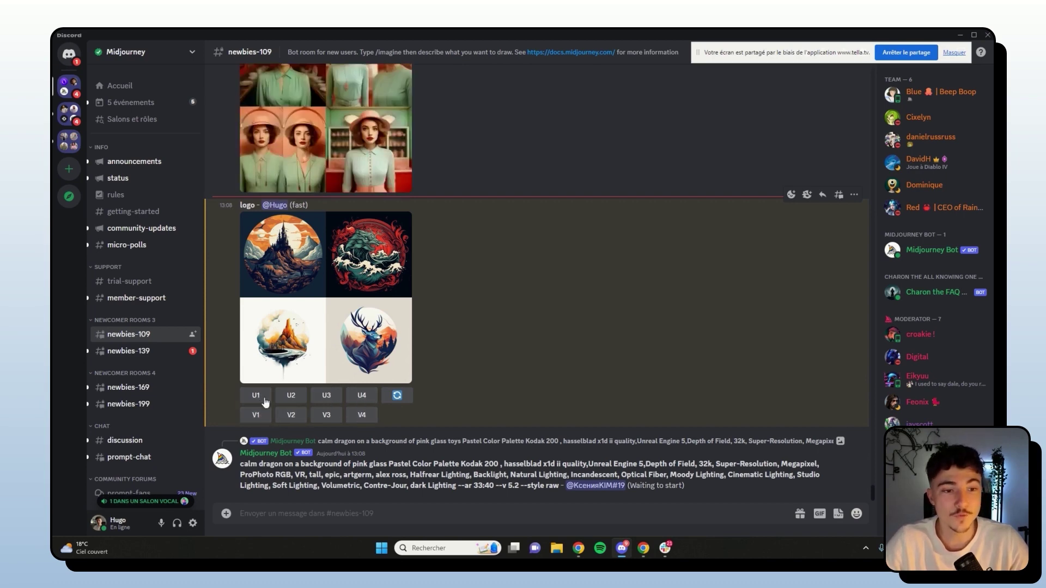
Step: Upscale the fourth logo, the deer, view it enlarged, and look over the image's copy and save options
scroll(366, 394, up, 3)
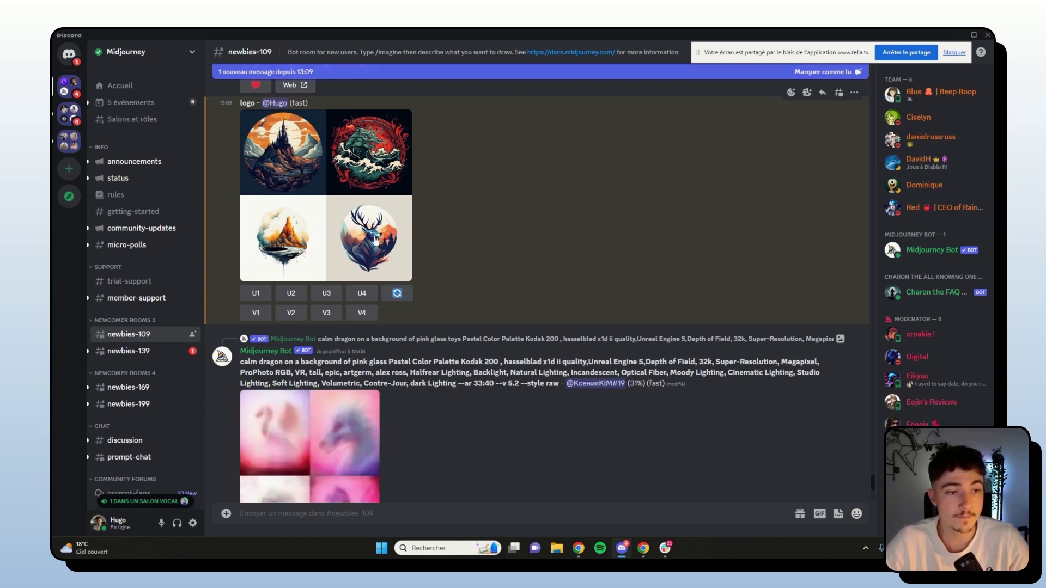
click(361, 293)
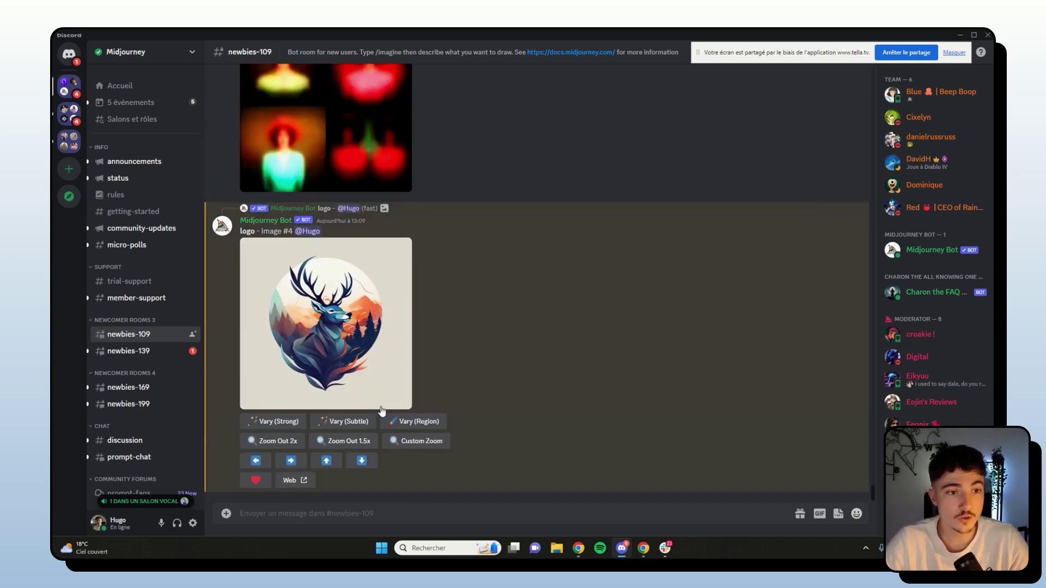
click(329, 345)
click(355, 314)
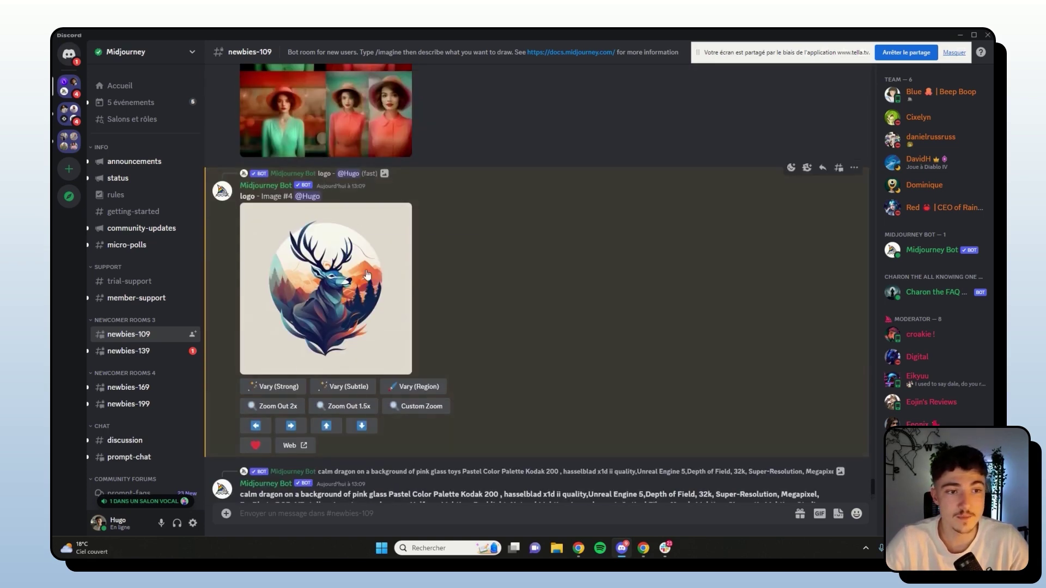
right_click(367, 275)
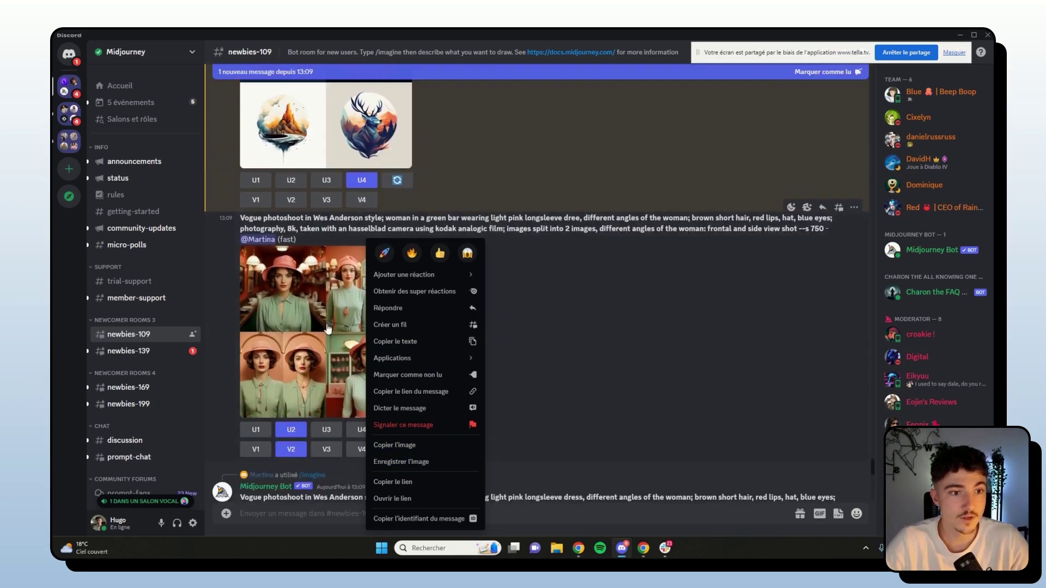
click(577, 351)
Step: Return to the original logo grid and create variations of the fourth logo, the deer
click(295, 450)
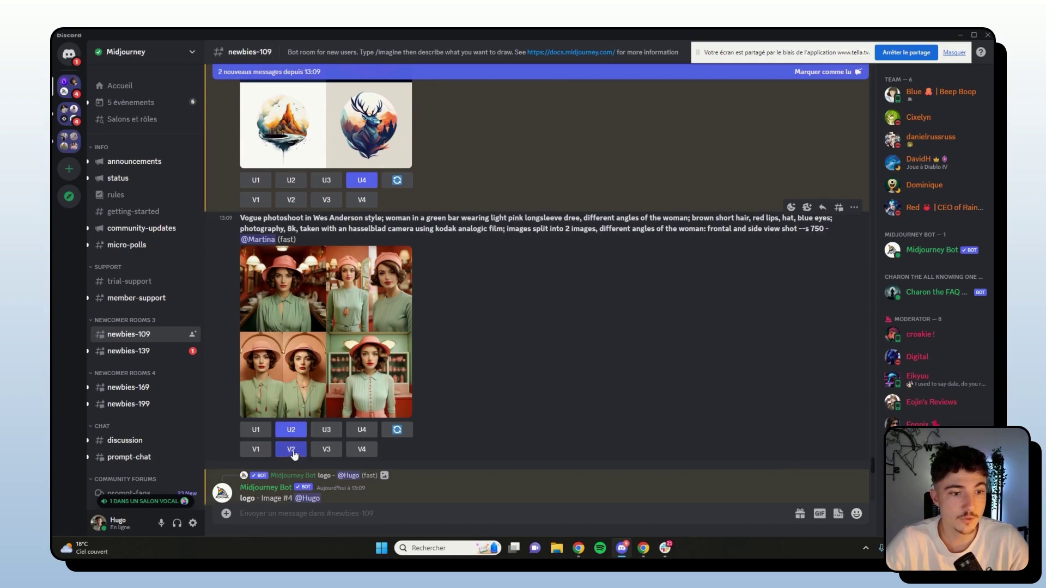
scroll(312, 430, up, 10)
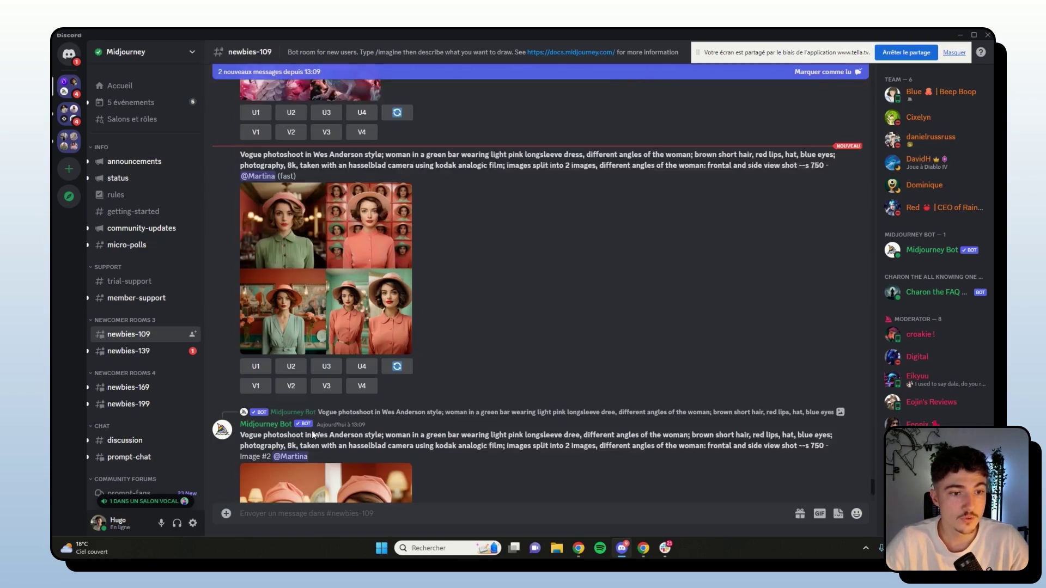
scroll(338, 260, up, 10)
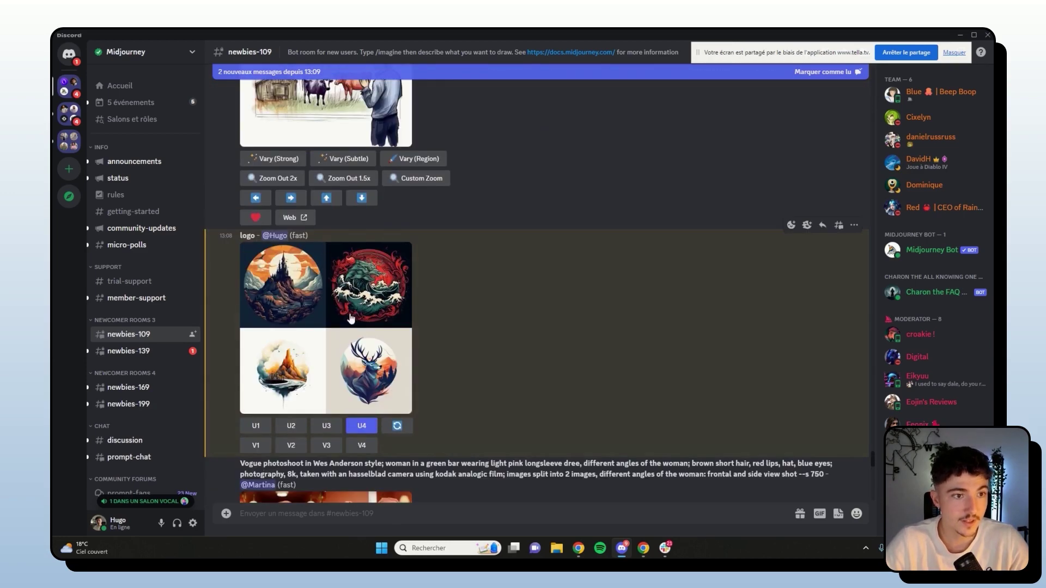
click(363, 446)
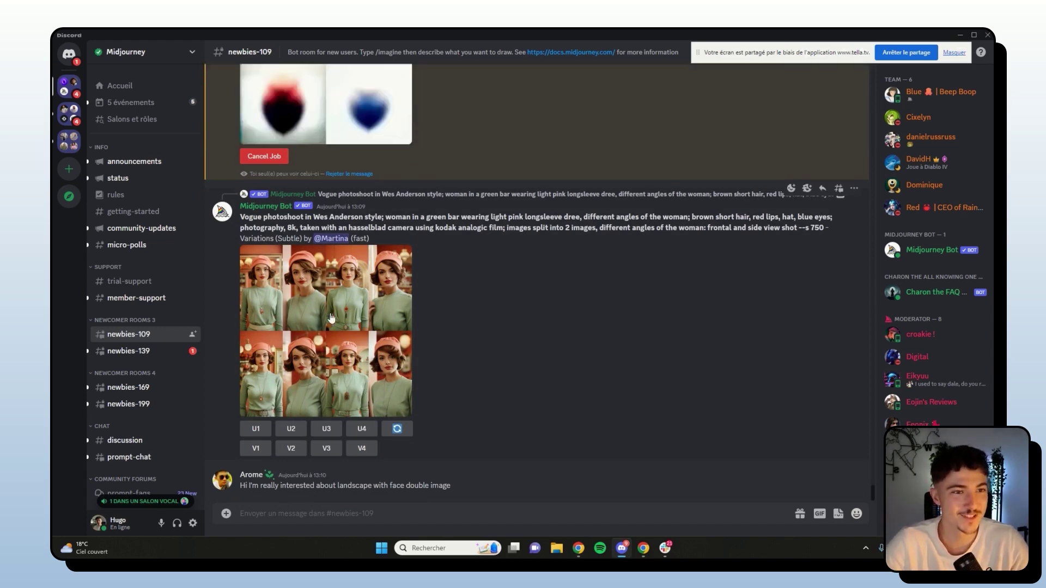
Step: Follow the deer logo variations as they render, view the finished grid enlarged, and close the preview
scroll(342, 279, up, 3)
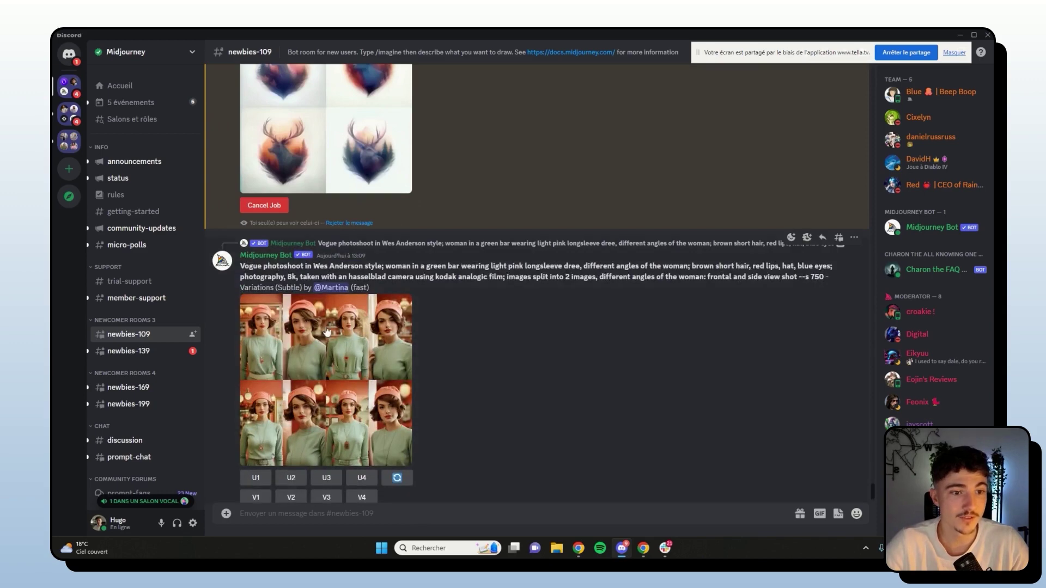
scroll(273, 364, up, 5)
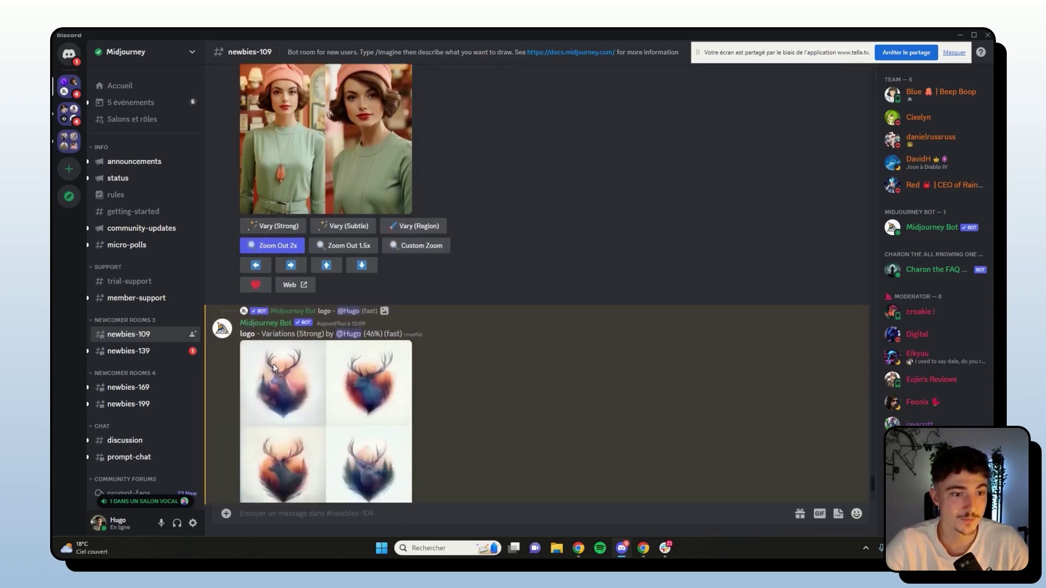
scroll(273, 364, down, 2)
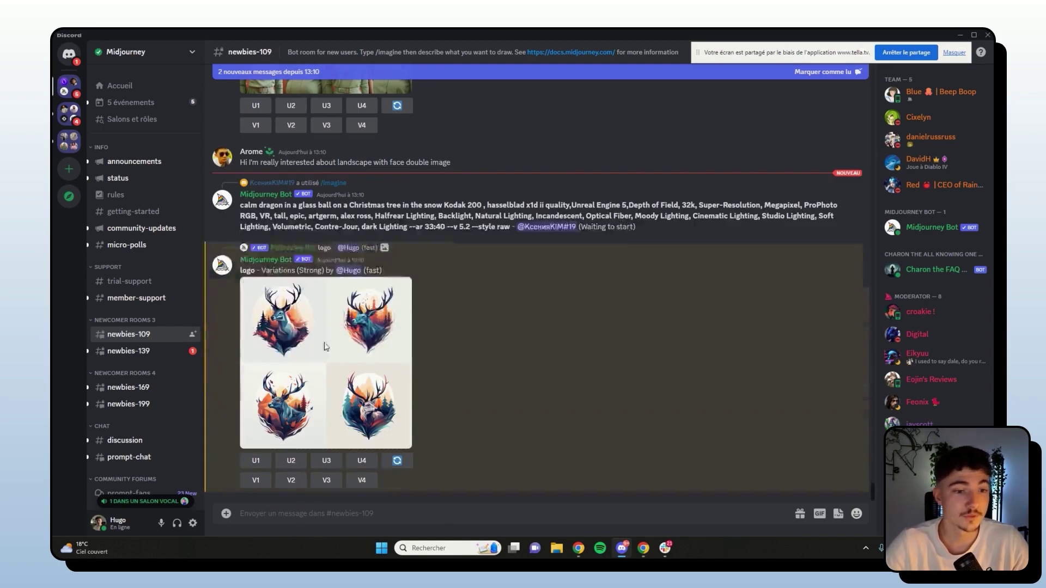
click(398, 348)
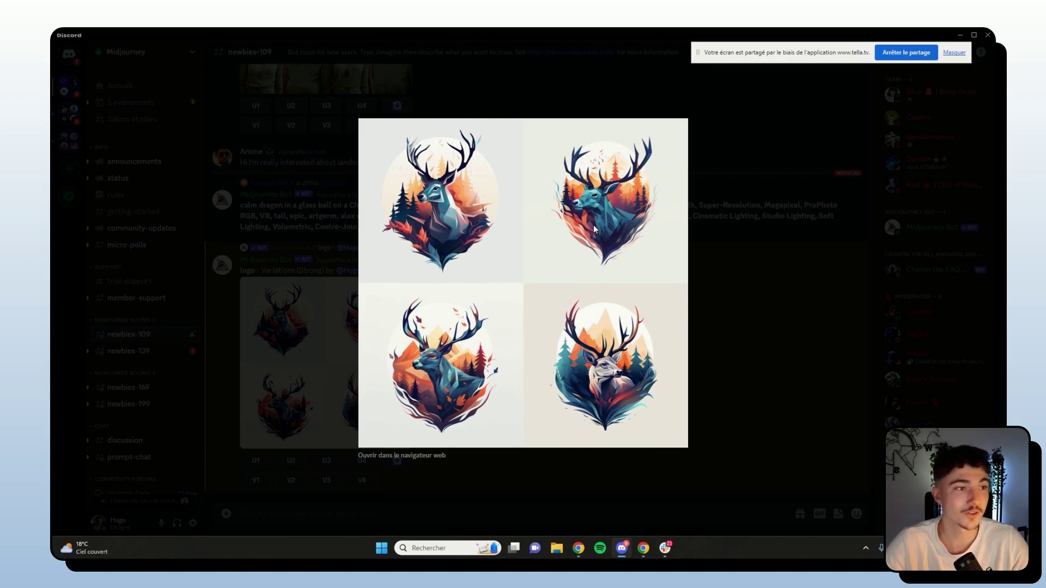
click(177, 290)
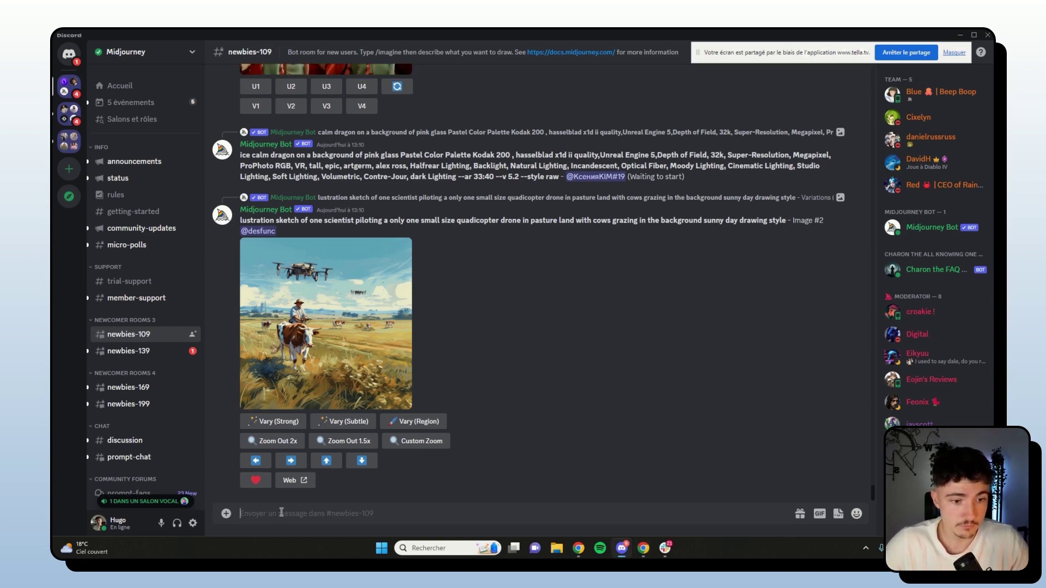
Step: Run /imagine with "Photographie dans la rue d'un homme, Éclairage Golden Hour, angle Plongée, 4k avec une qualité visuelle de 2 et un volume de 5 étoiles, --testp"
click(277, 512)
text(/)
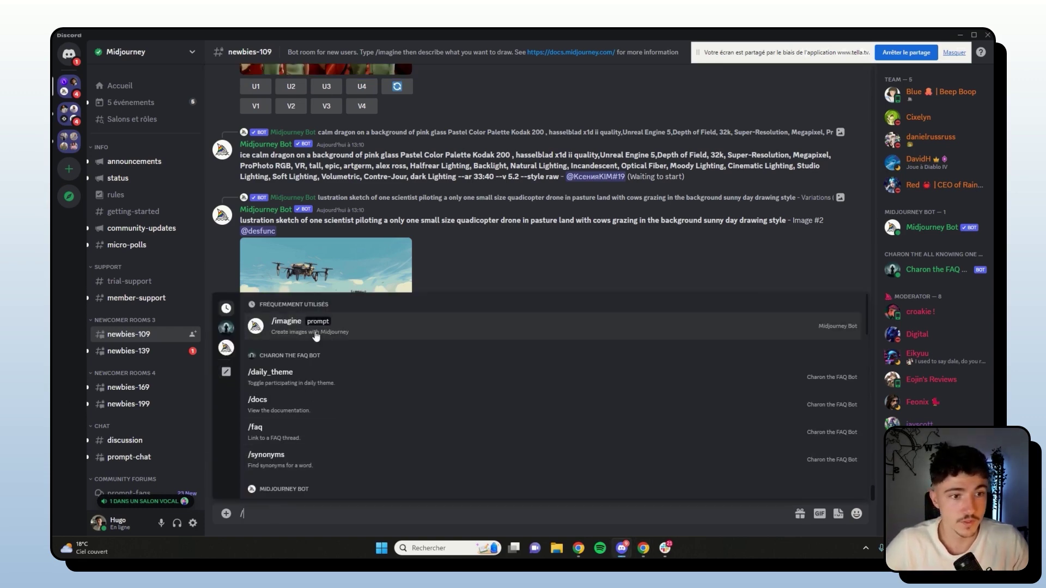
click(316, 334)
text(Photographie dans la rue d'un homme, Éclairage Golden Hour, meilleurs angles pour maximiser la qualité de l'image, 4k avec une qualité visuelle de 2 et un volume de 5 étoiles, --testp)
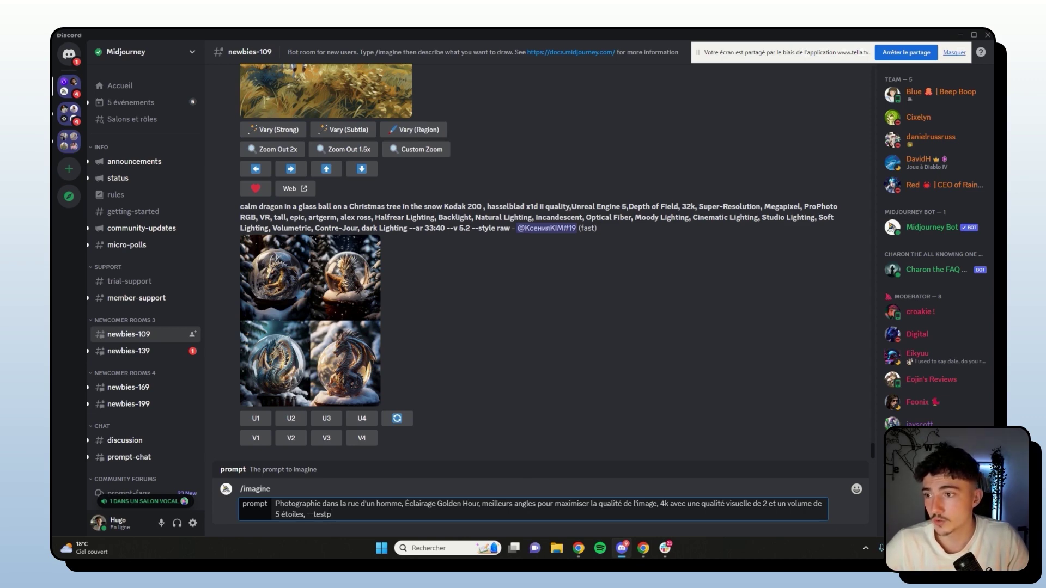
key(alt+Tab)
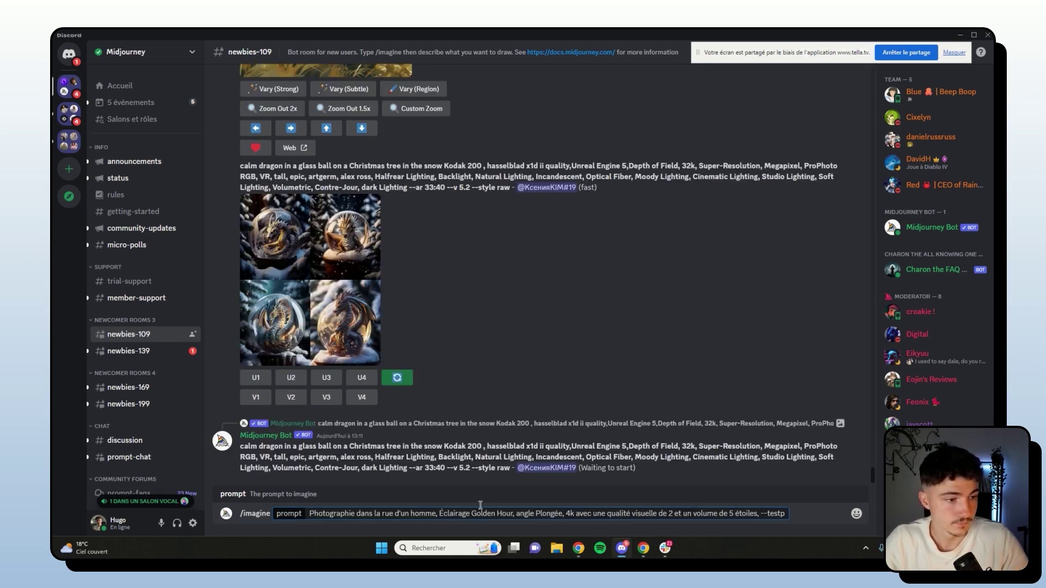
key(Return)
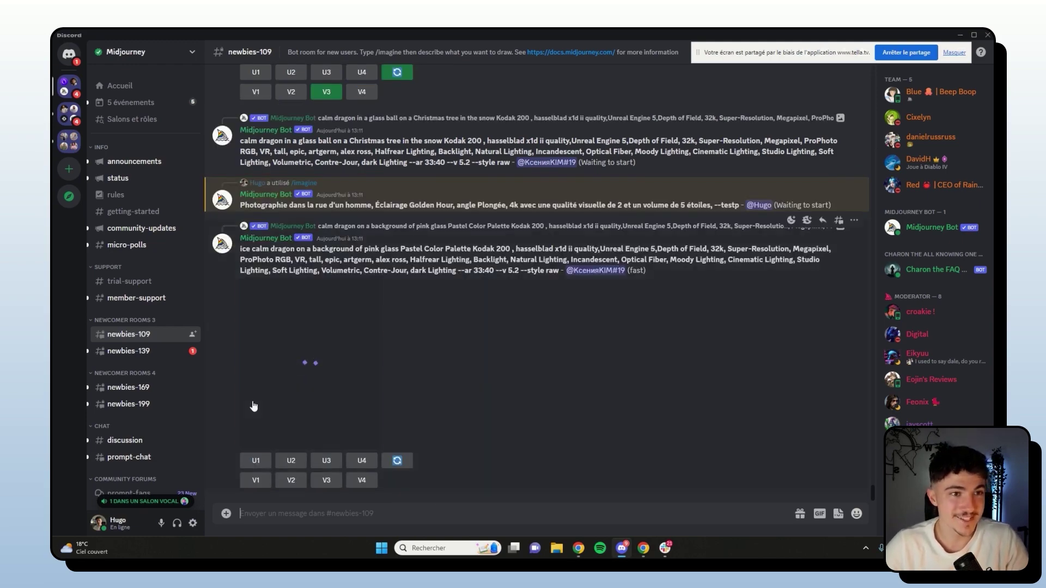
Step: View the grid of dragons in snowy glass balls enlarged and close the preview
scroll(254, 404, up, 5)
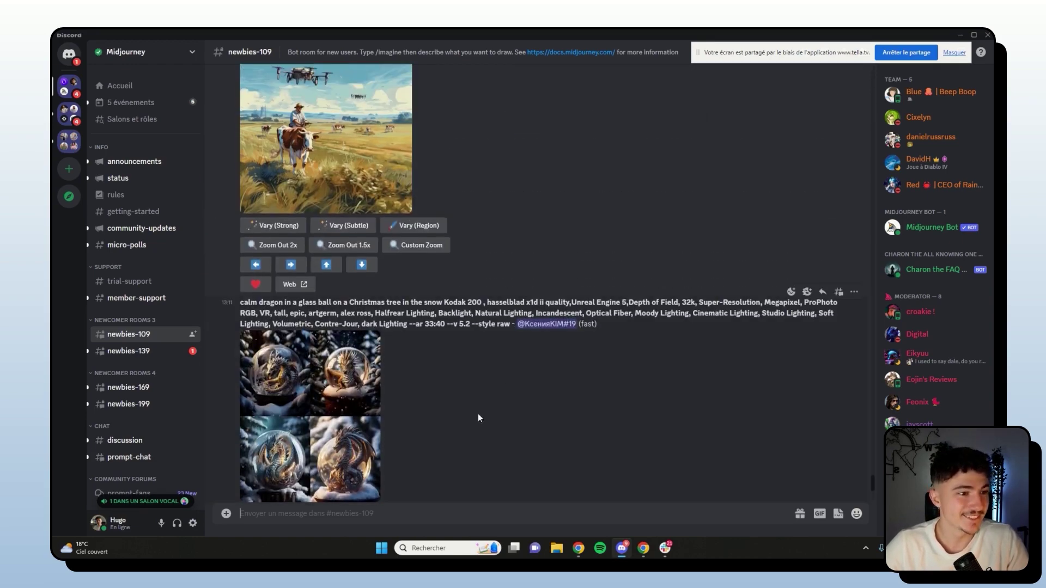
click(358, 407)
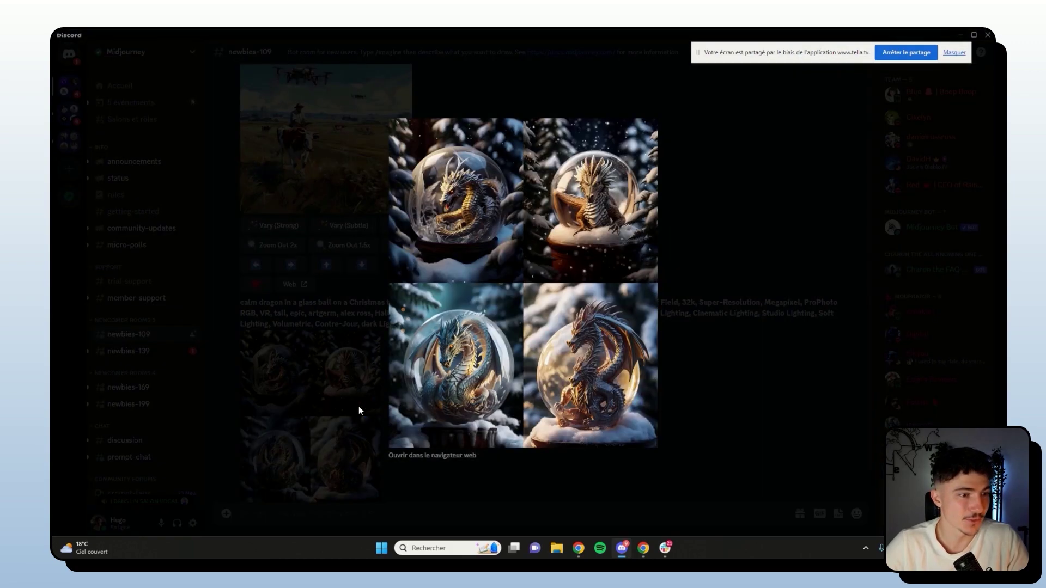
click(359, 406)
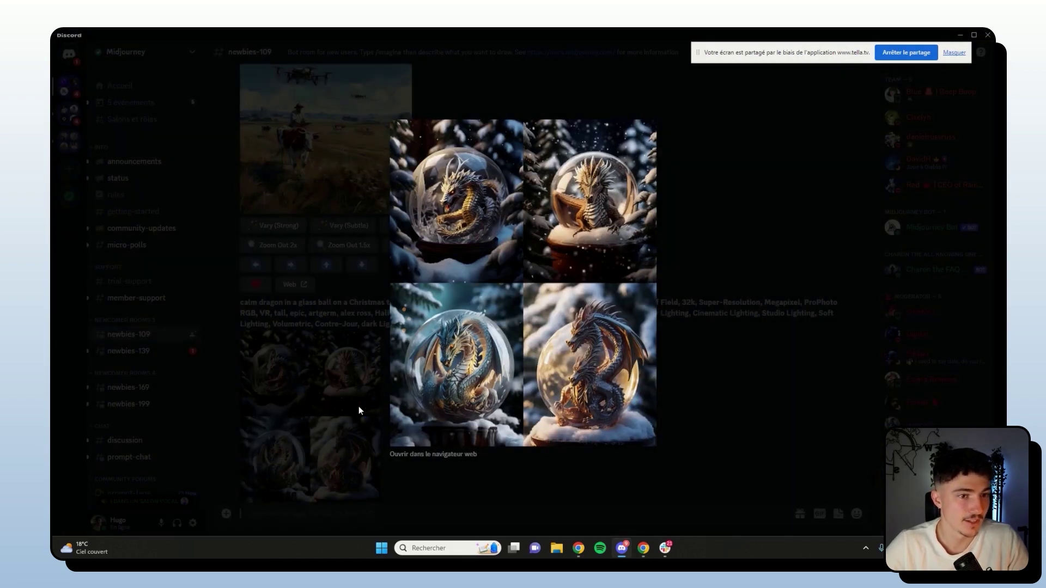
Step: Highlight the full glass-ball dragon prompt and its lighting terms, including Backlight, Natural Lighting, Cinematic Lighting and Studio Lighting
drag(238, 301, 577, 327)
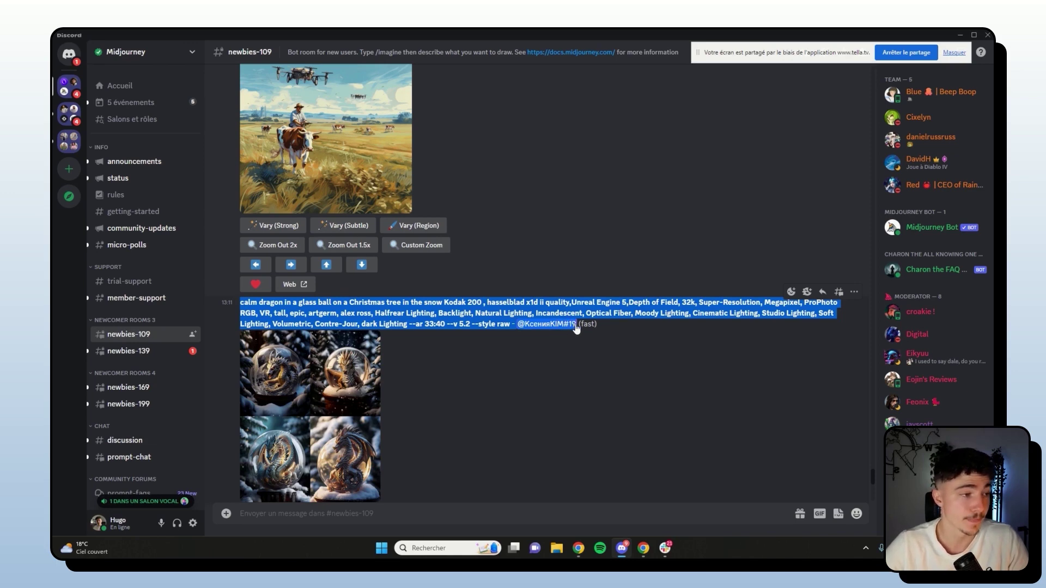
click(628, 299)
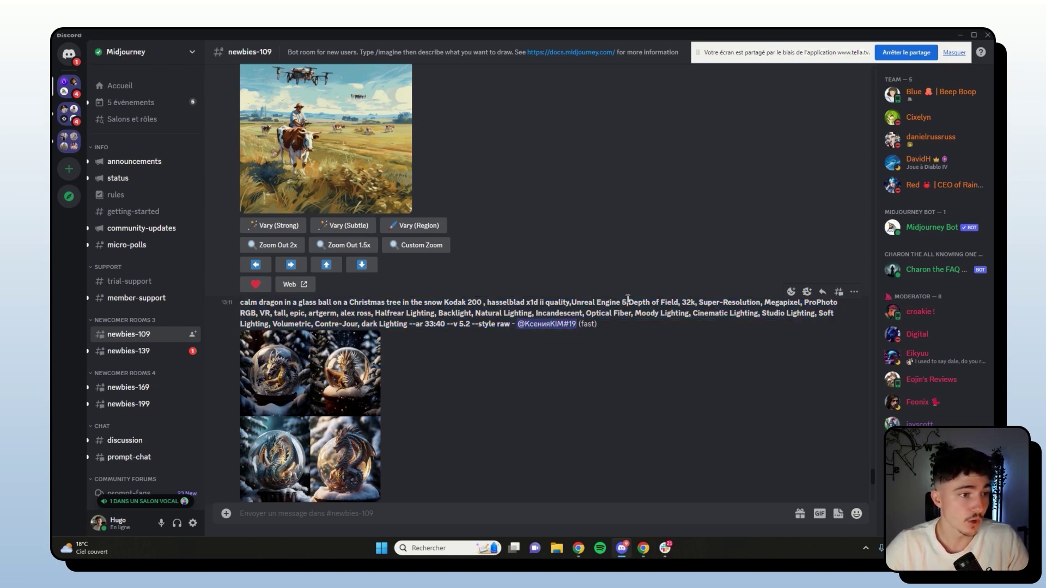
drag(475, 312, 528, 315)
drag(439, 313, 489, 314)
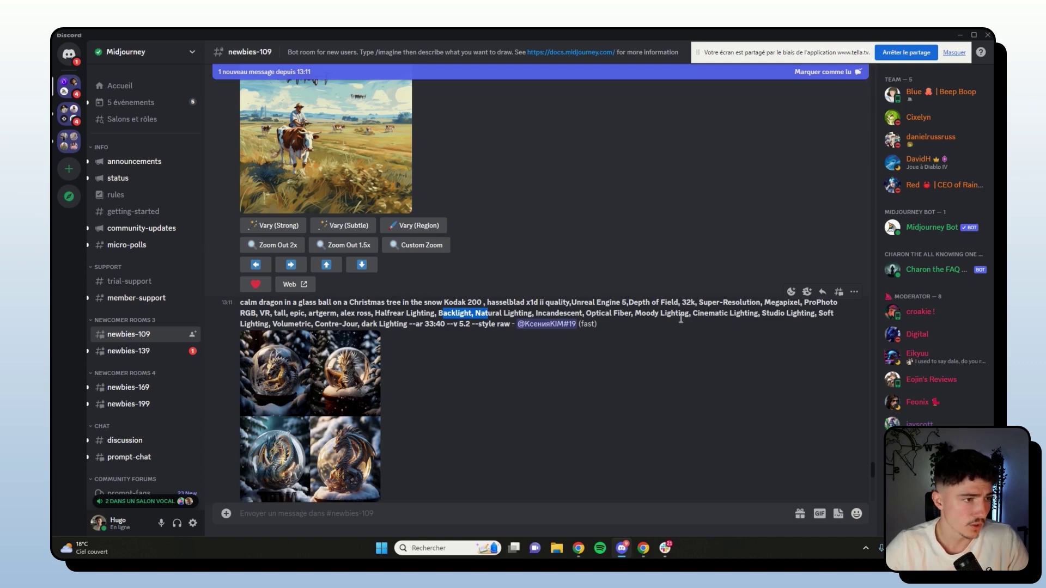
drag(693, 314, 790, 318)
triple_click(781, 313)
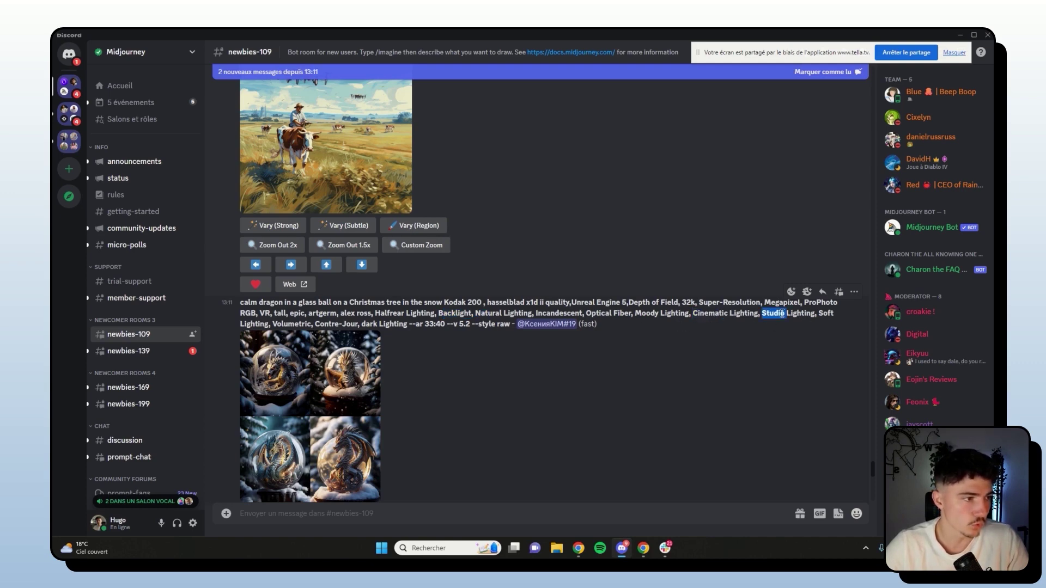
Step: Find the golden-hour street images of the man, view them enlarged, and close the preview
scroll(341, 400, down, 3)
scroll(298, 331, down, 5)
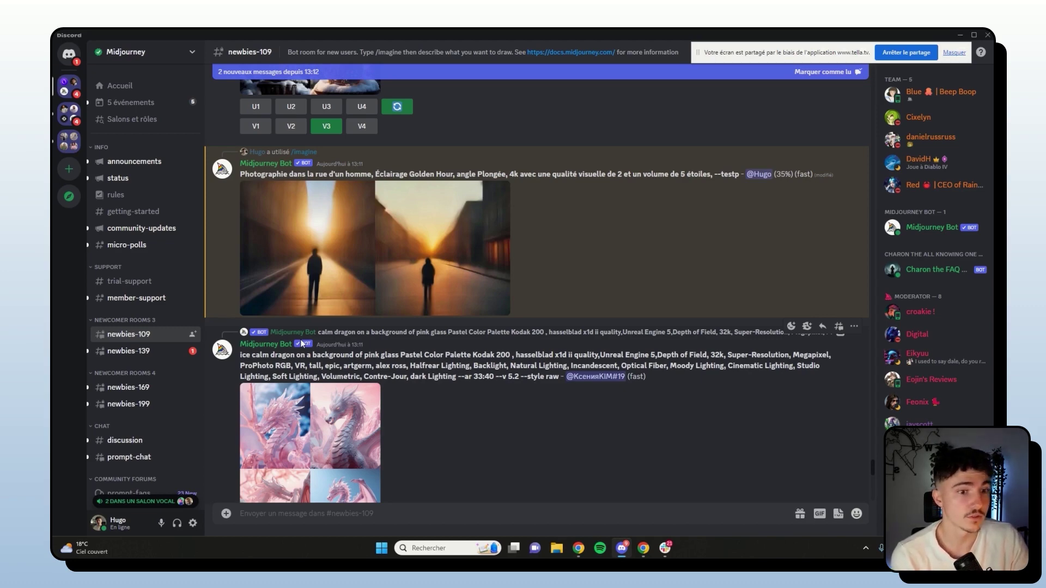
click(327, 310)
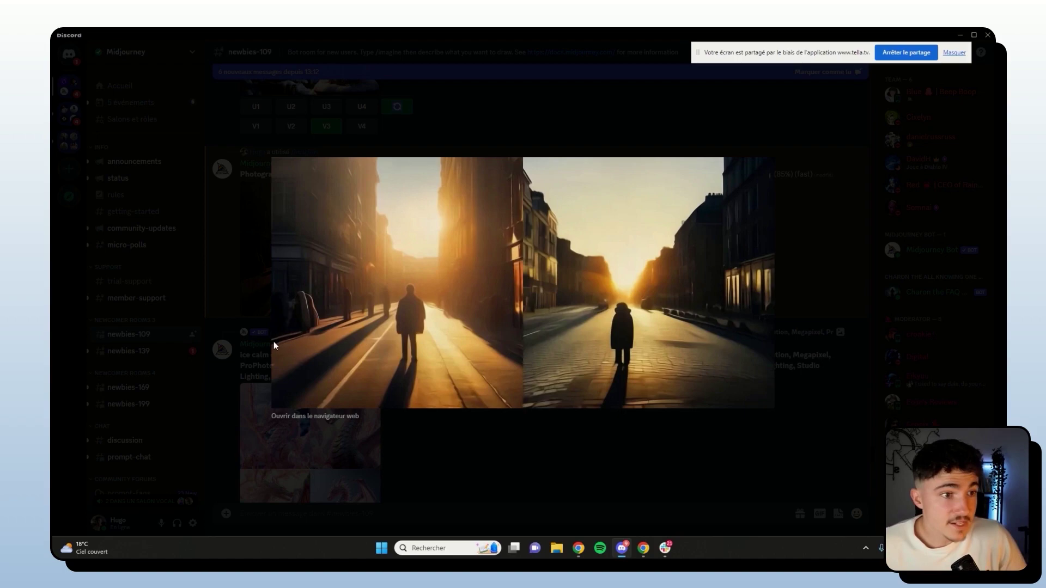
click(238, 294)
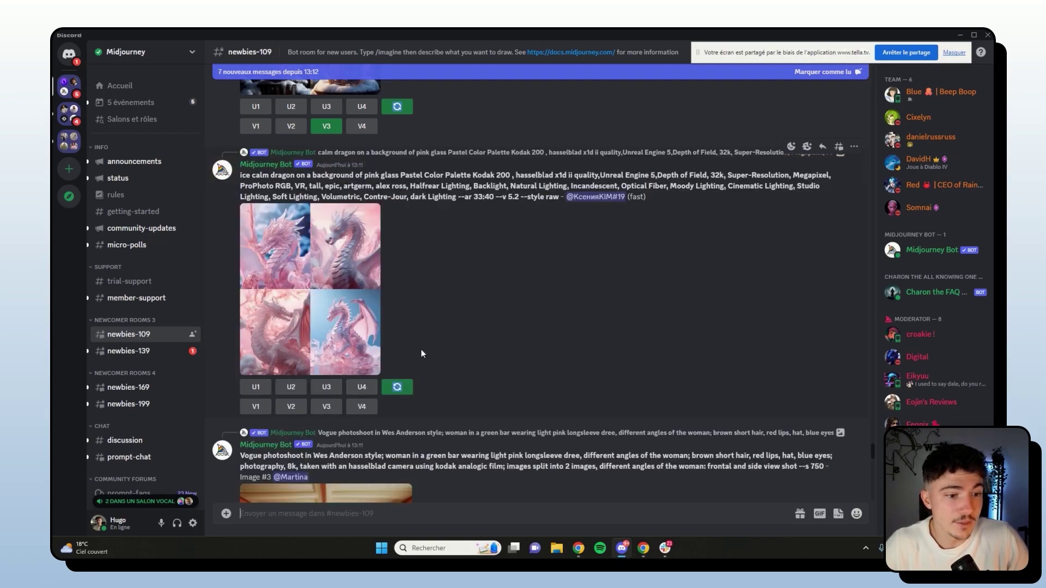
Step: View the golden-hour street images of the man enlarged twice, closing the preview each time
click(364, 255)
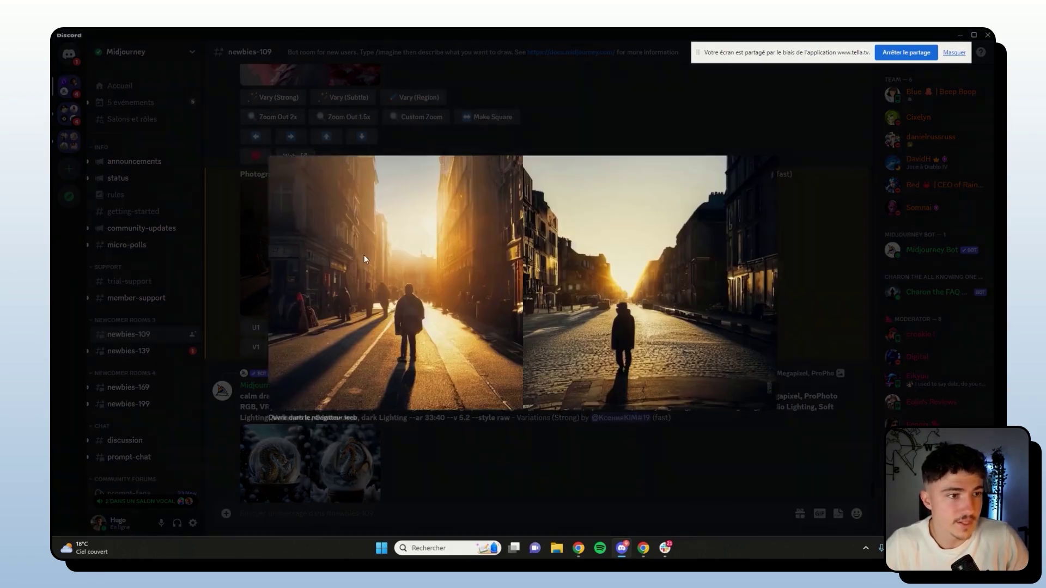
click(508, 433)
click(329, 278)
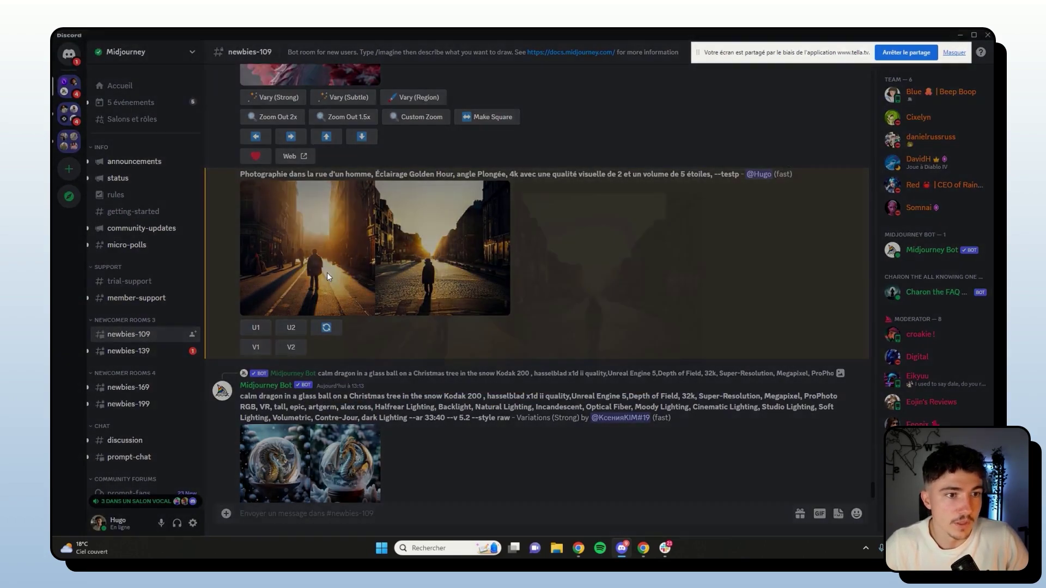
click(441, 455)
Step: Run /imagine with the pasted golden-hour street prompt containing "meilleurs angles pour maximiser la qualité de l'image", and dismiss the bot's private reply
scroll(299, 478, down, 3)
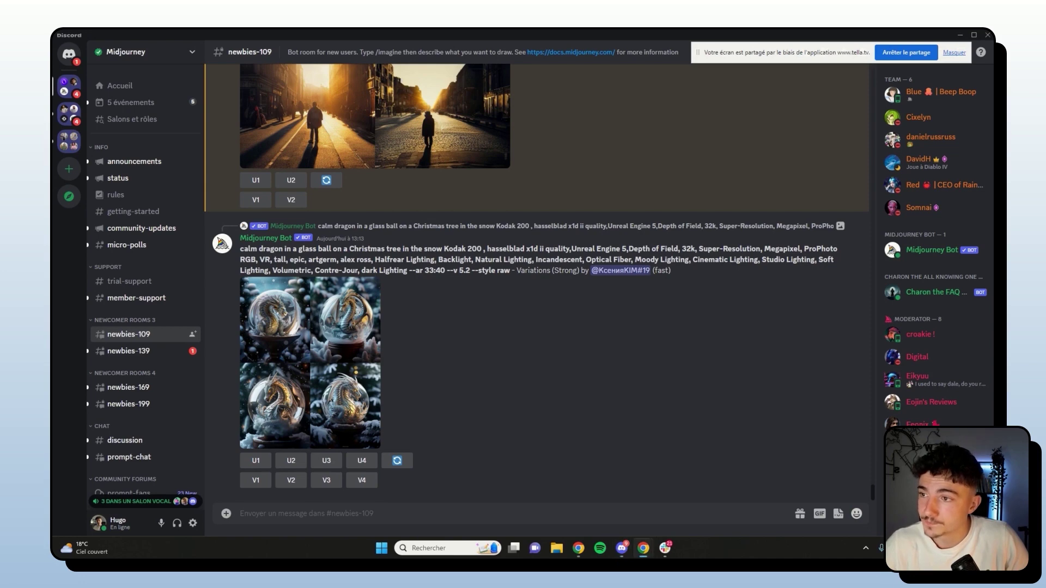
text(/)
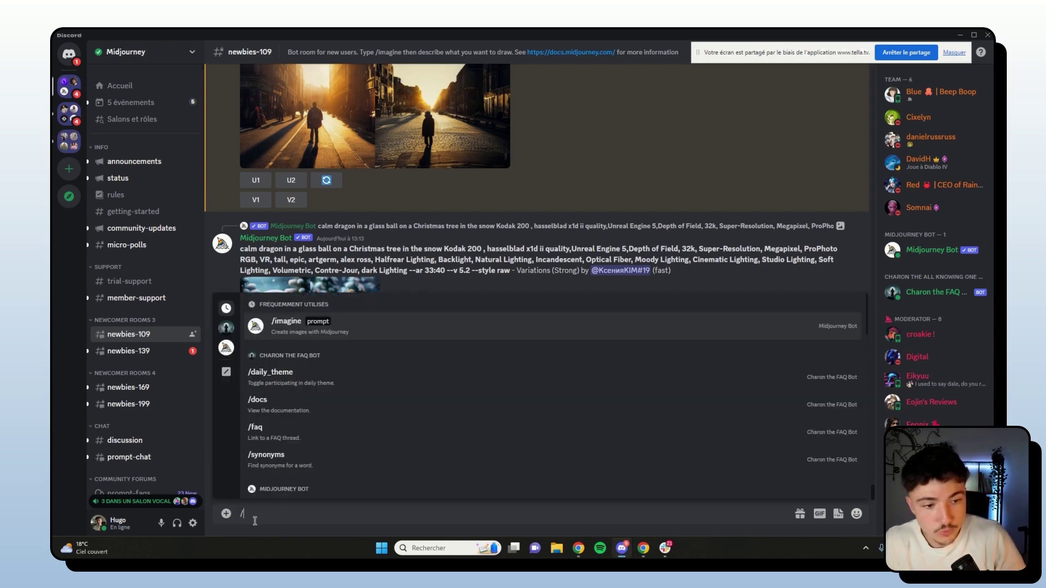
click(310, 327)
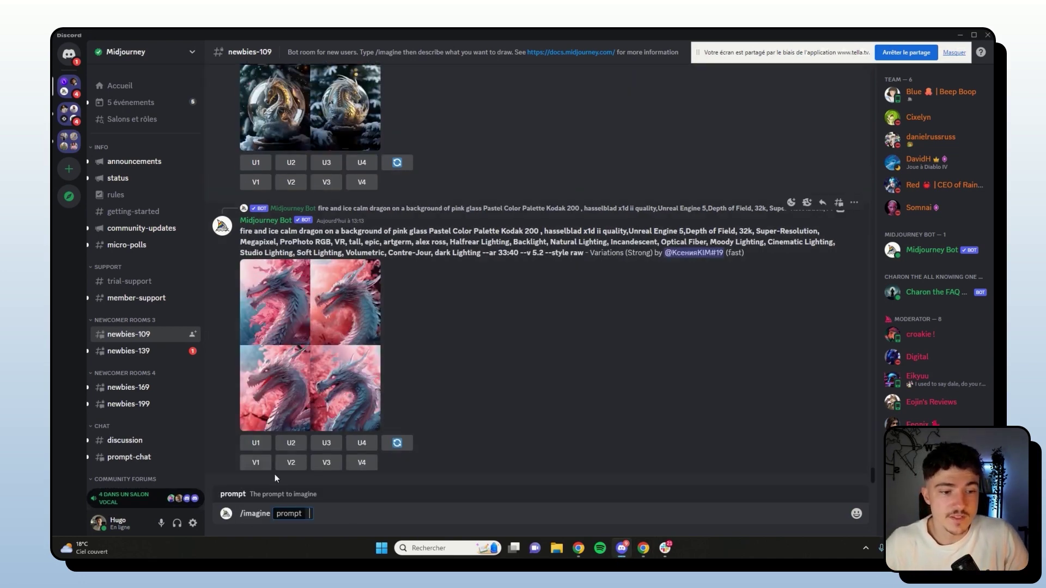
key(ctrl+v)
key(Return)
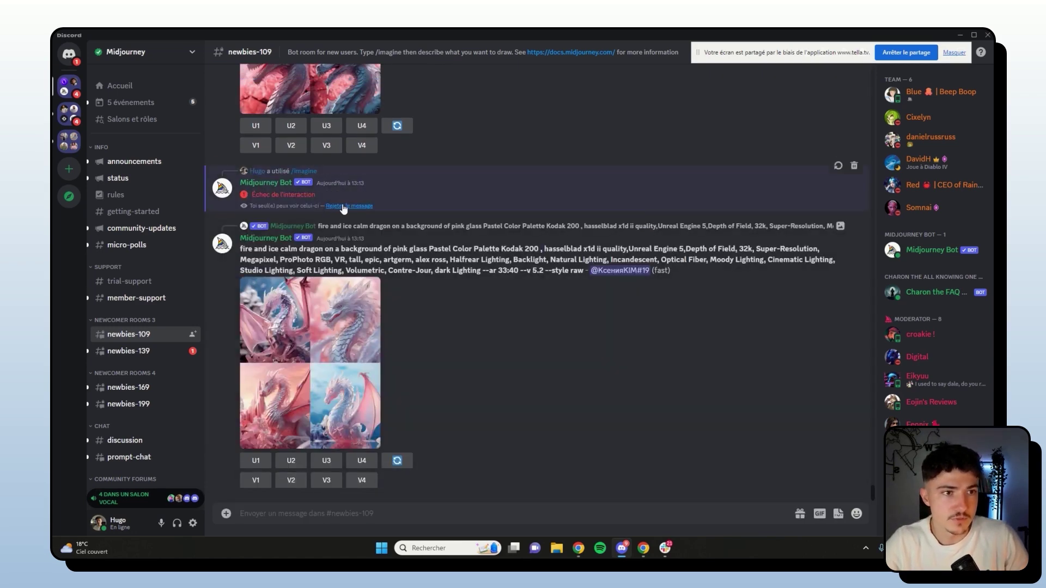
click(342, 205)
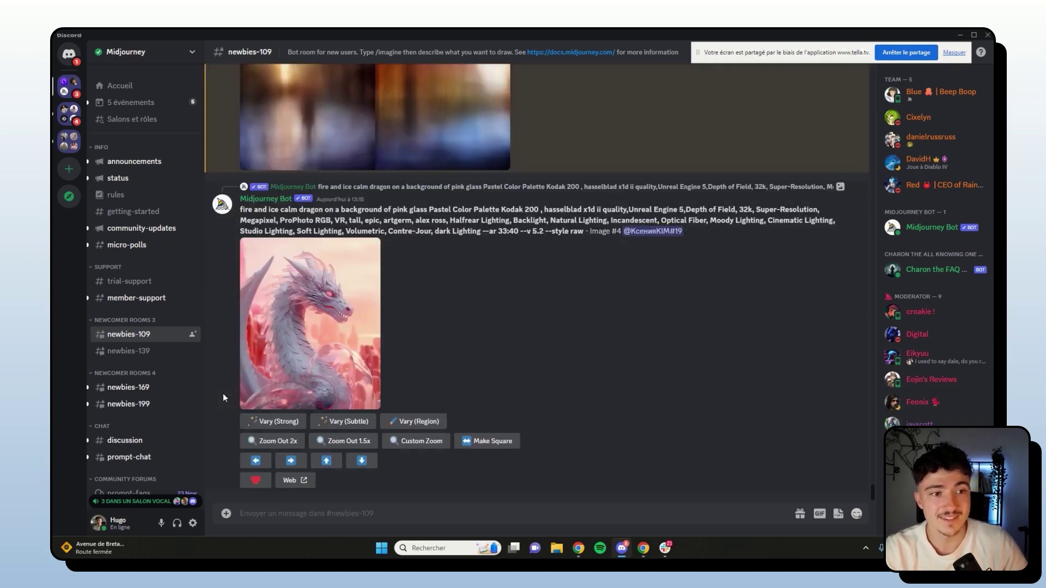
Step: Find the in-progress golden-hour street generation with "meilleurs angles" and highlight the --testp parameter in its prompt
scroll(307, 427, up, 3)
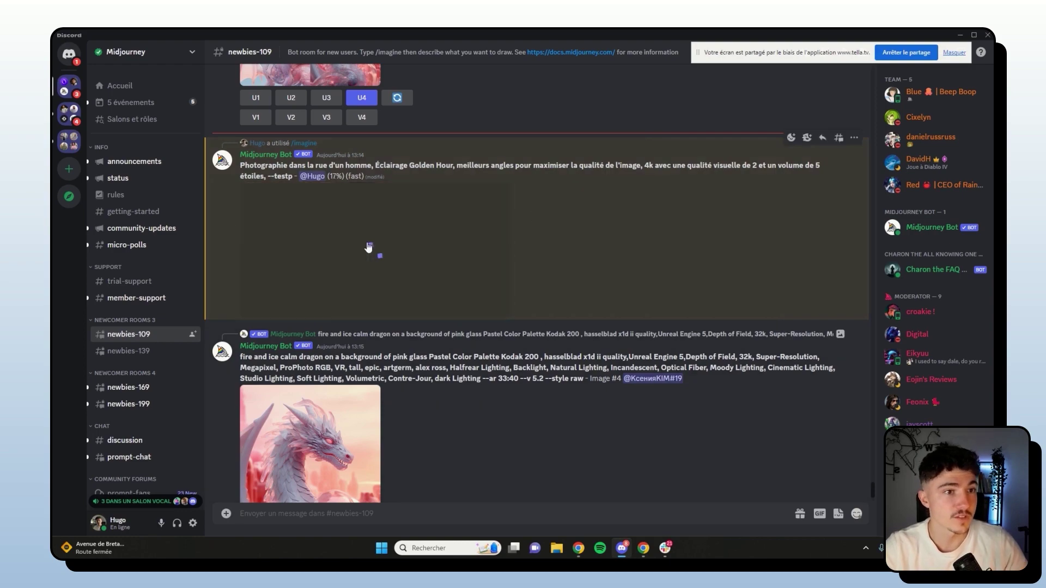
scroll(357, 296, up, 8)
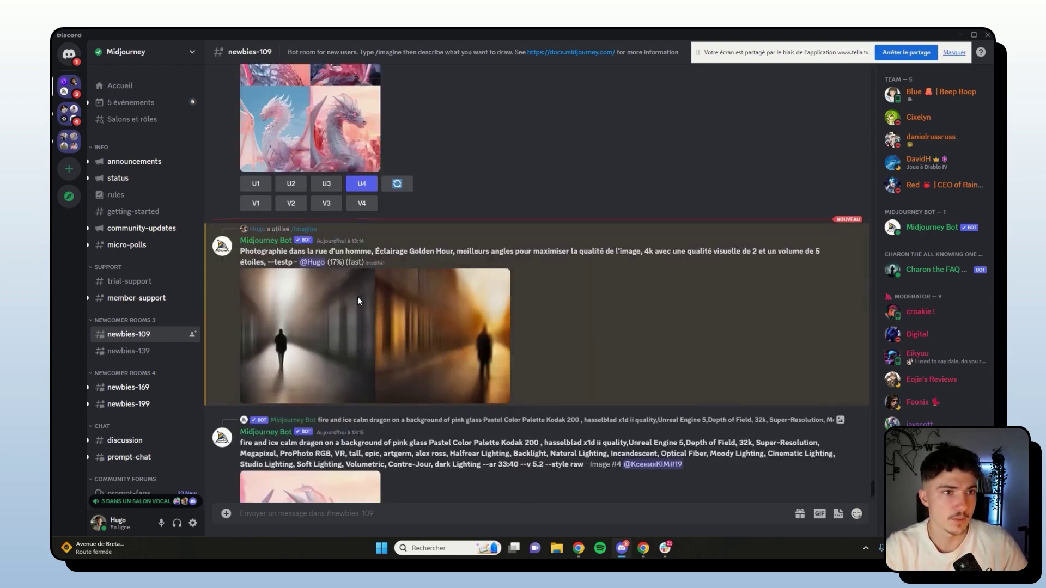
scroll(357, 297, down, 6)
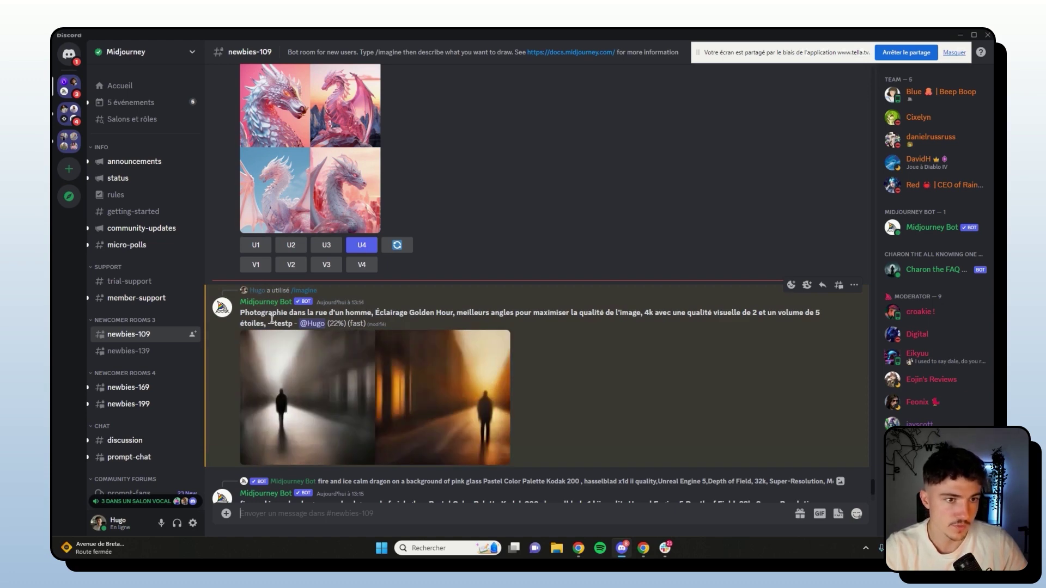
drag(267, 323, 292, 324)
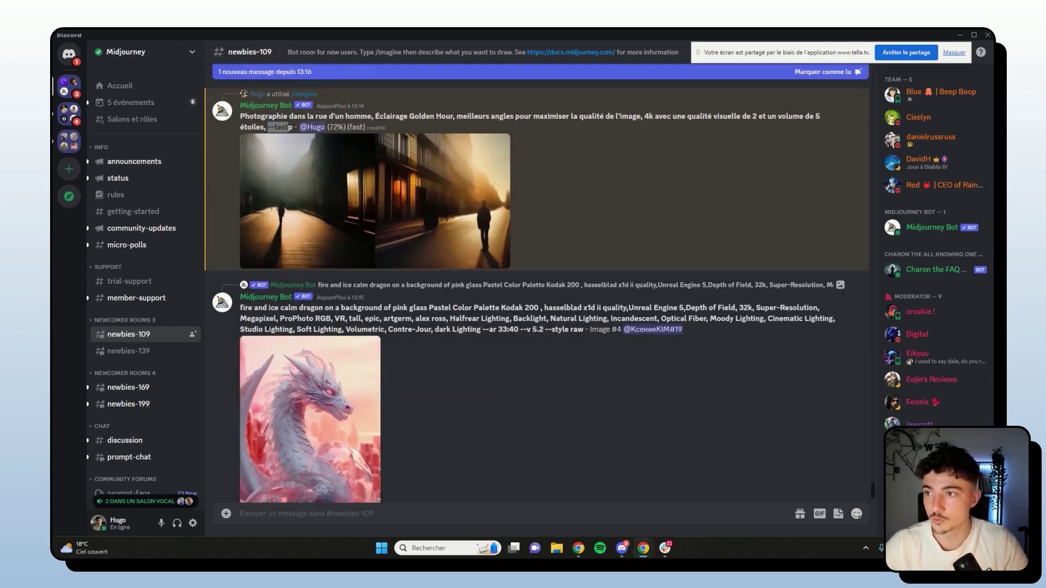
Step: Run /imagine with the prompt "sandwich, salade, tomate, oignon"
click(309, 507)
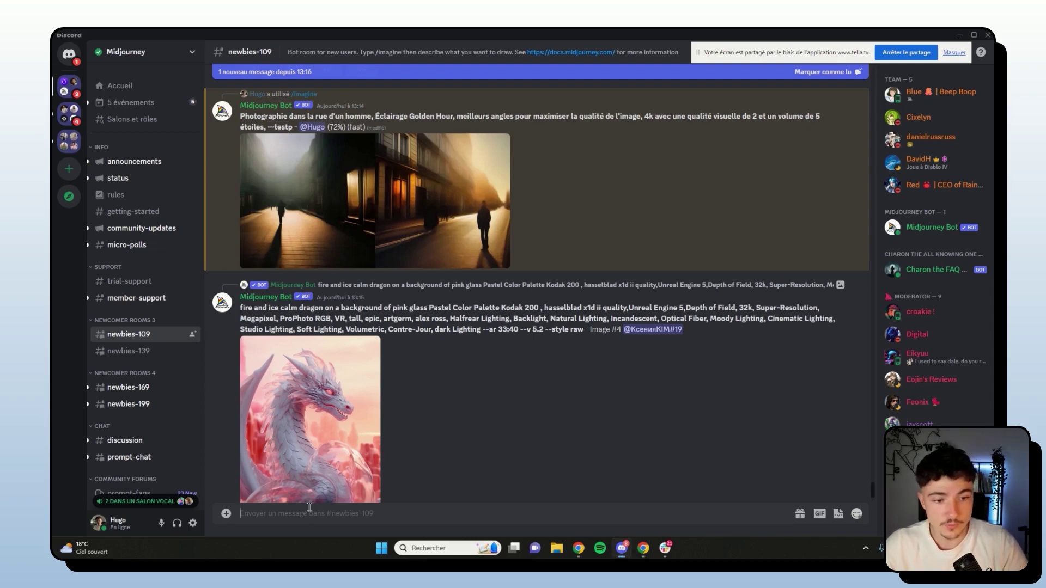
text(/)
click(322, 332)
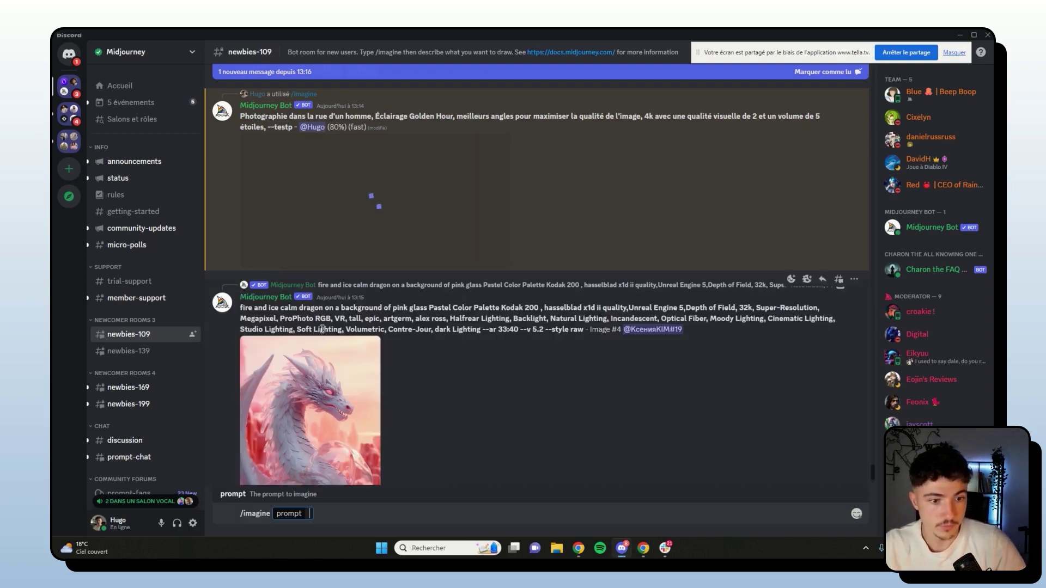
text(sandwich)
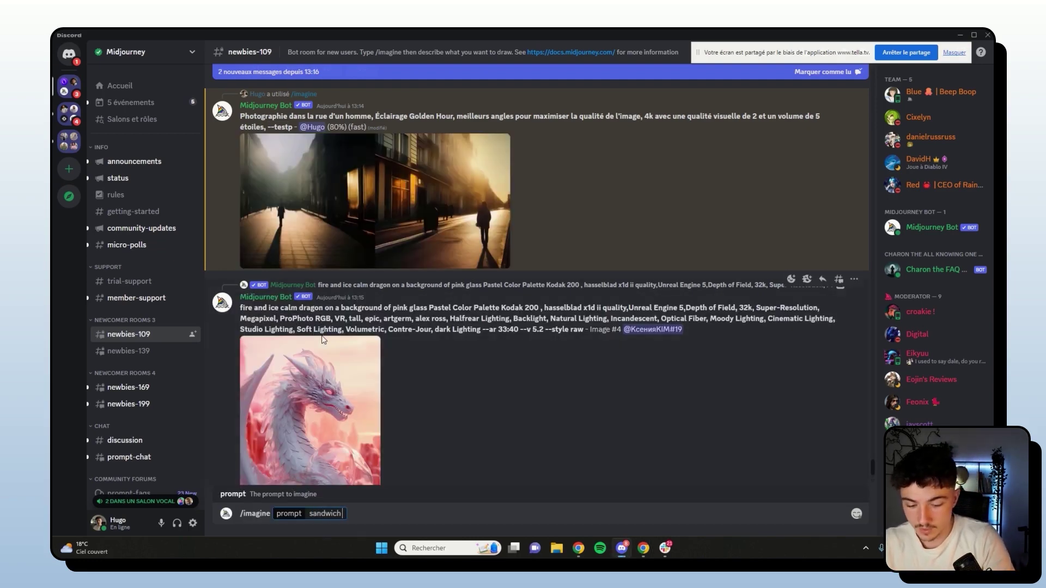
text(, salade, tomate)
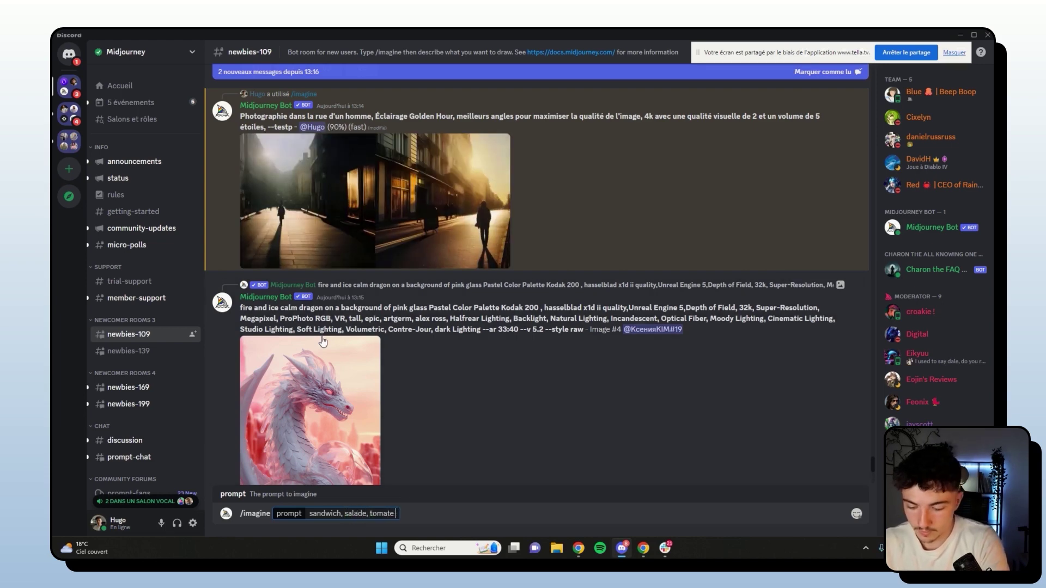
text(, oignon)
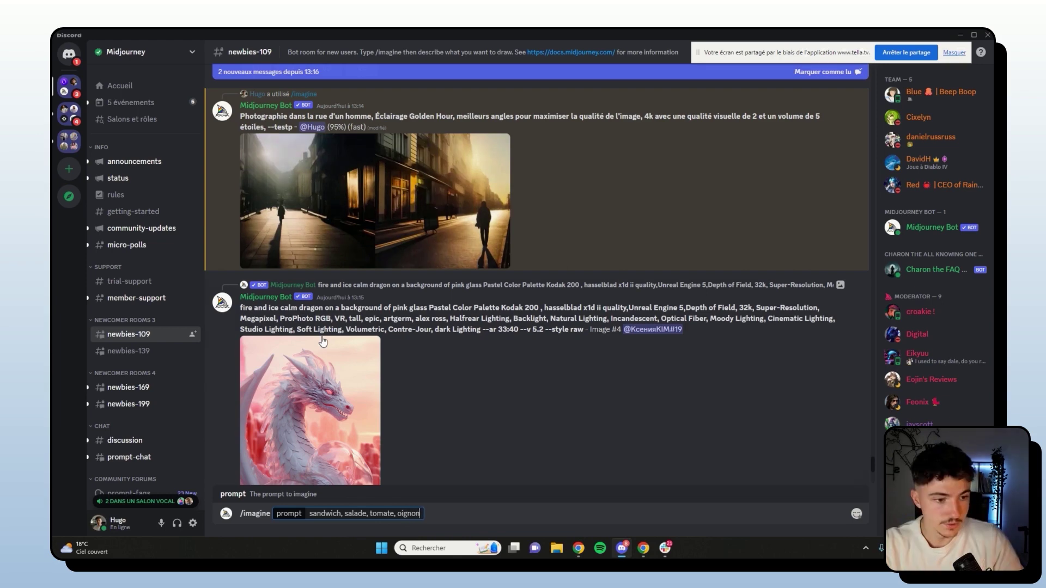
key(Return)
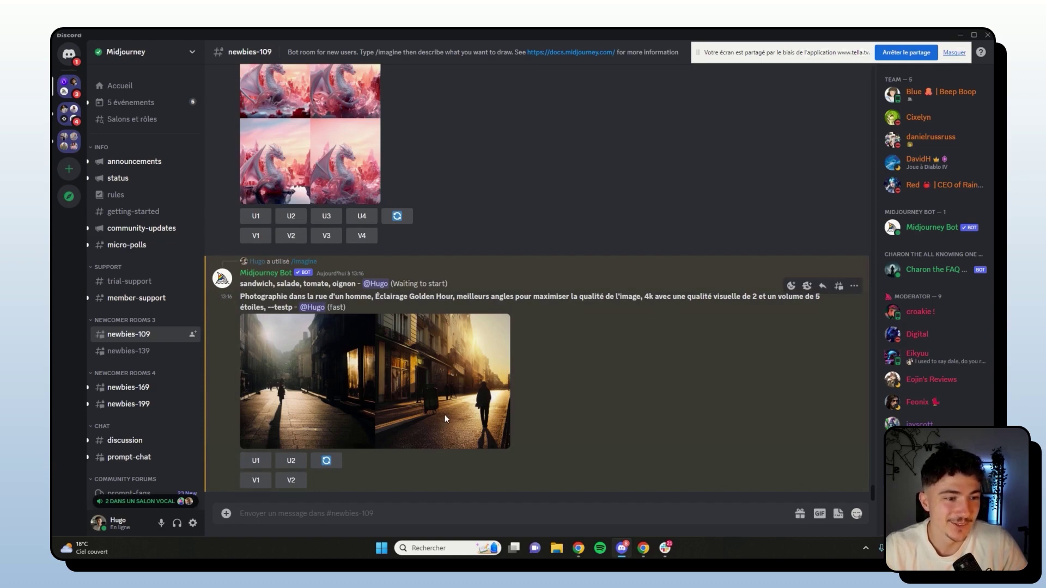
Step: View the finished "meilleurs angles" golden-hour street images enlarged twice, closing the preview each time
click(444, 418)
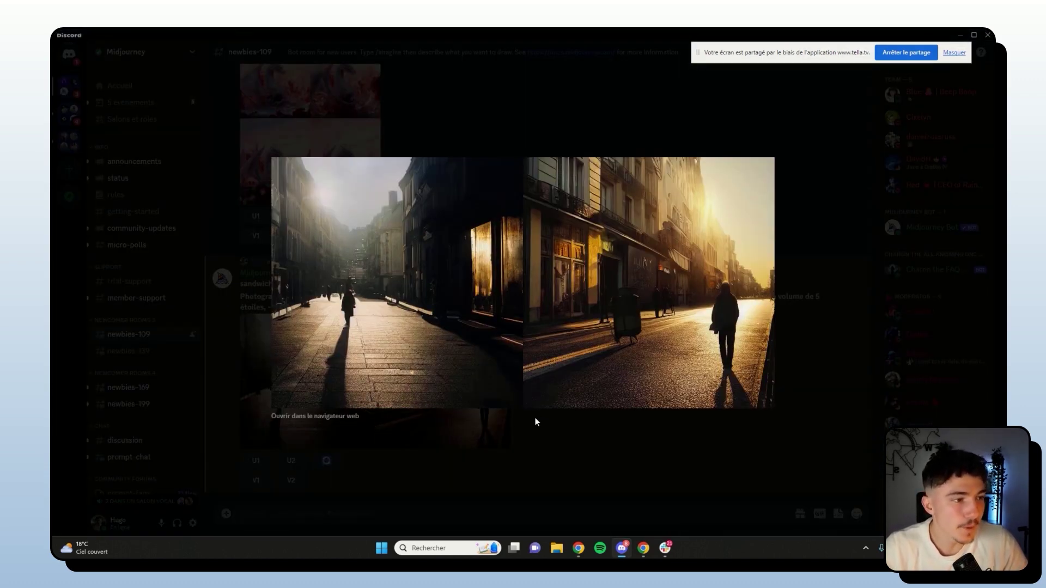
click(684, 438)
click(485, 341)
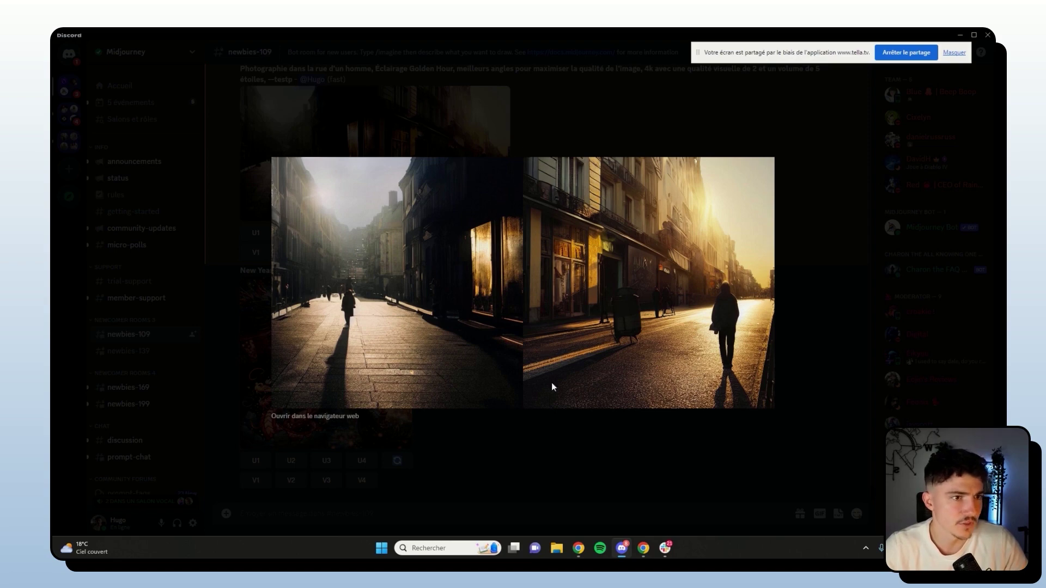
click(506, 442)
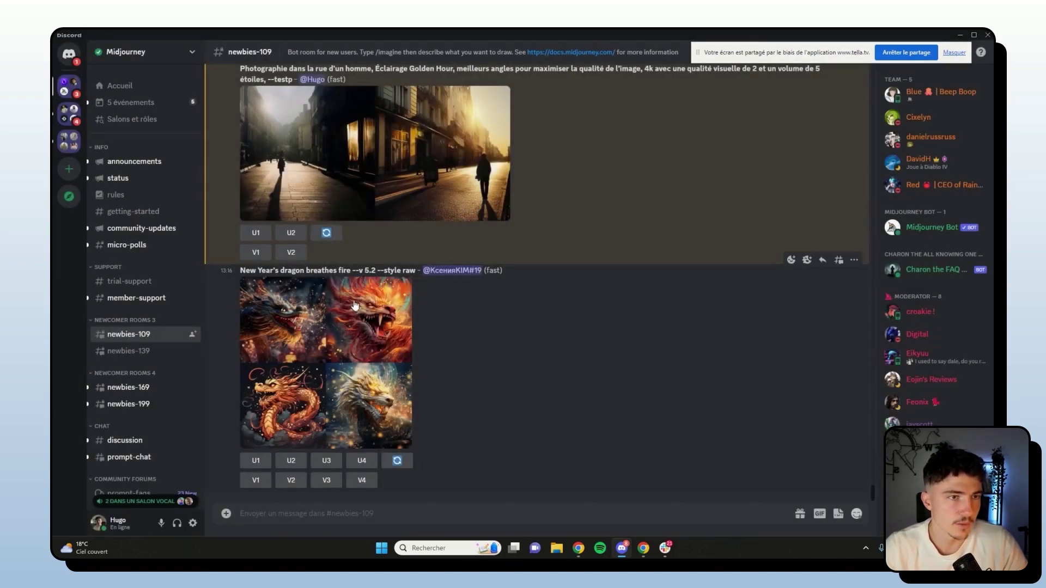
Step: Find the four-image sandwich grid, view it enlarged, and close the preview
scroll(352, 303, up, 1)
scroll(351, 299, up, 3)
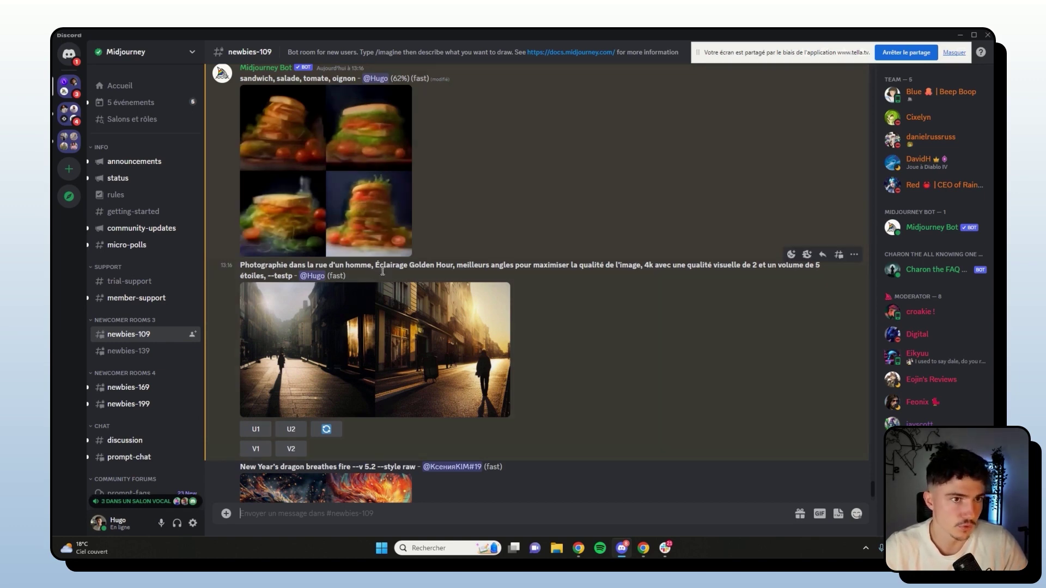
scroll(344, 241, up, 3)
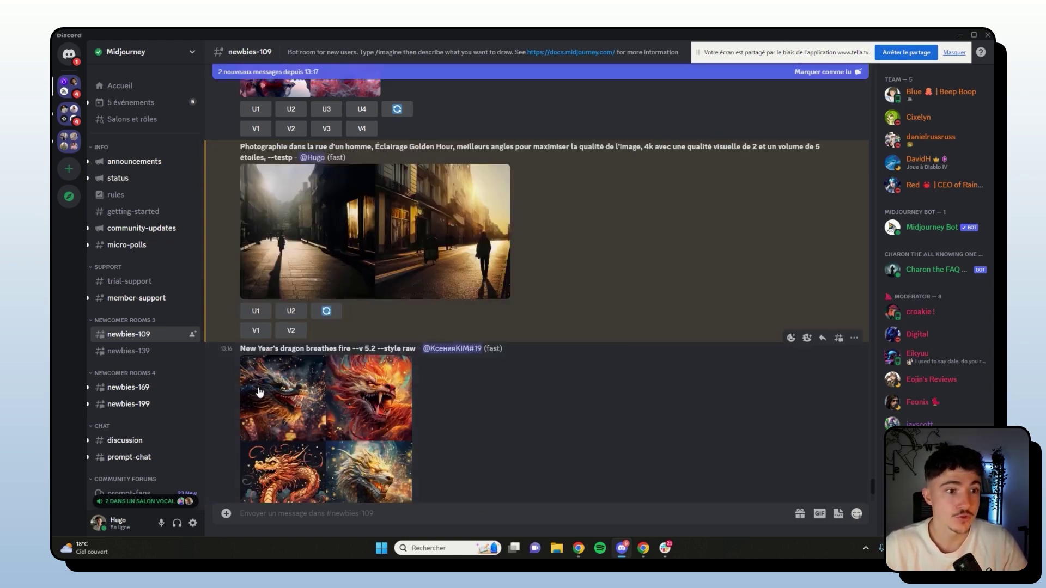
click(315, 372)
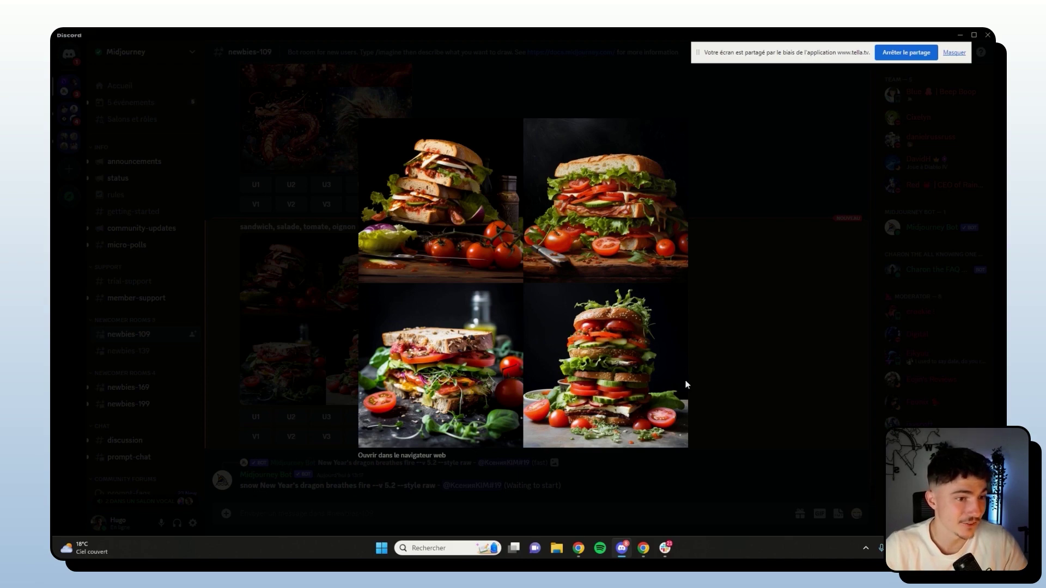
click(270, 296)
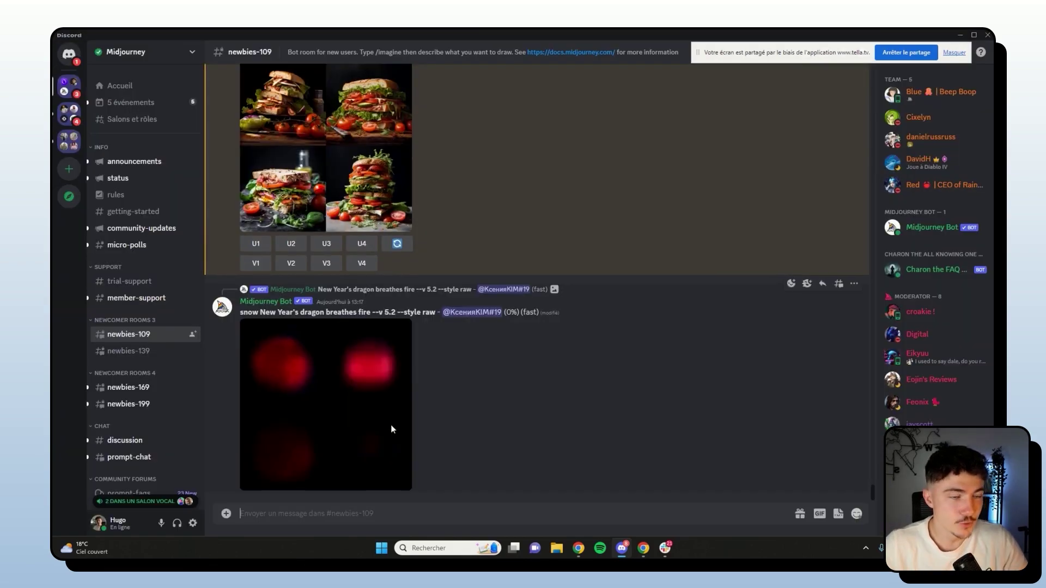
Step: Copy the prompt "sandwich, salade, tomate, oignon" from the finished sandwich grid and paste it into a new /imagine command
scroll(390, 427, up, 3)
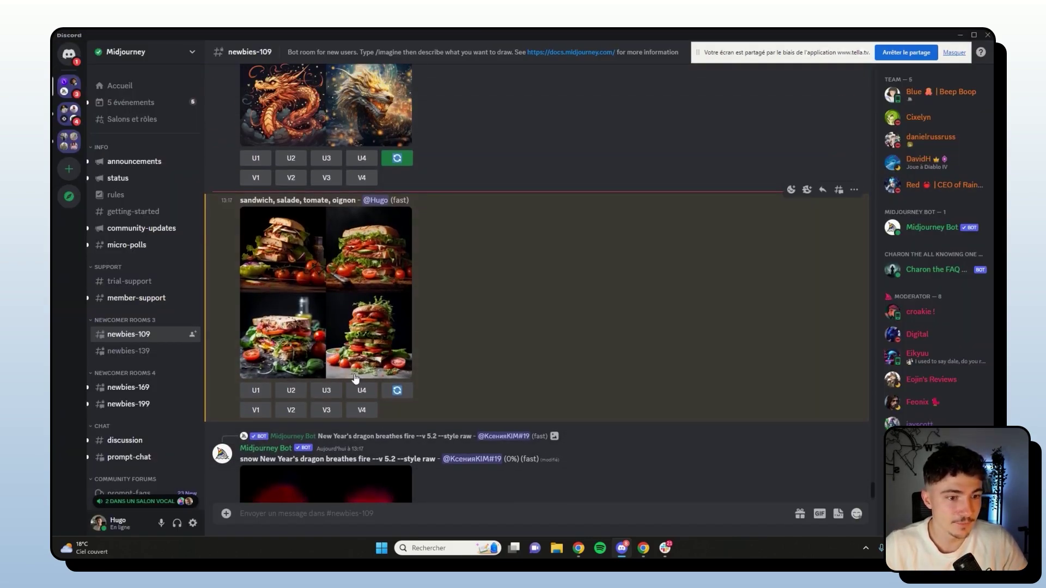
scroll(354, 381, down, 3)
scroll(354, 383, up, 3)
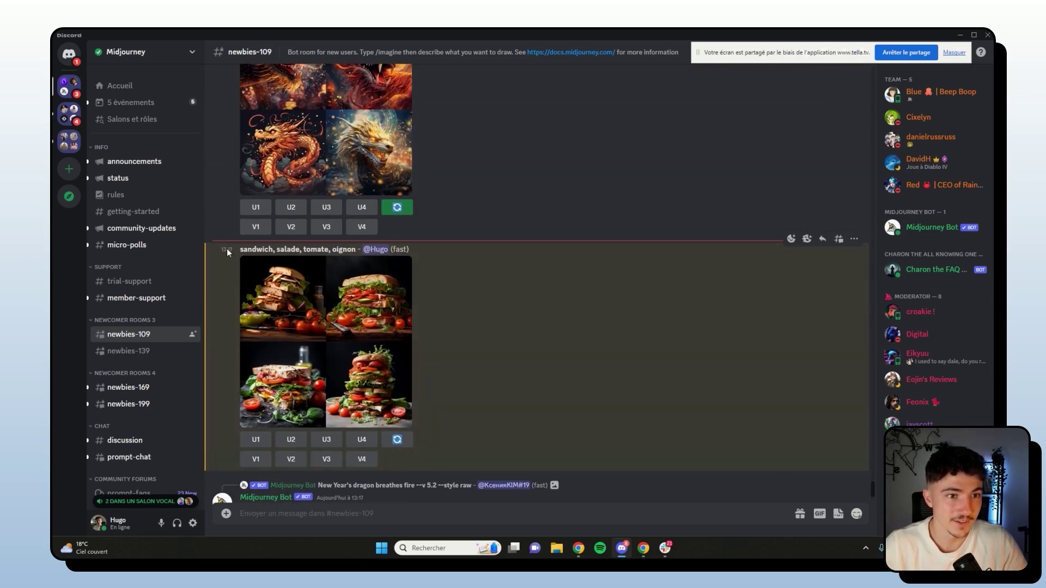
drag(253, 251, 357, 252)
key(ctrl+c)
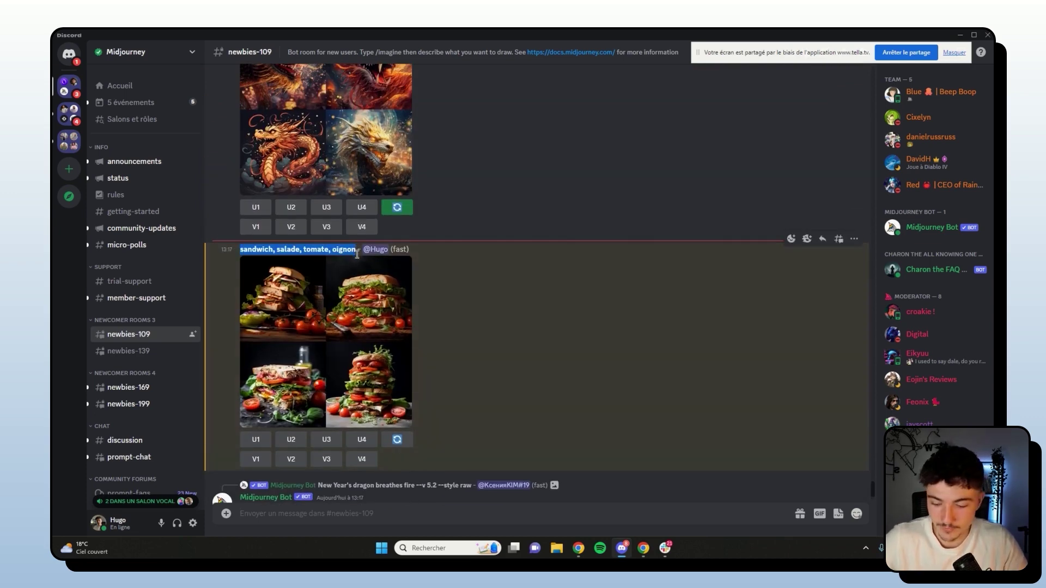
click(328, 514)
text(/)
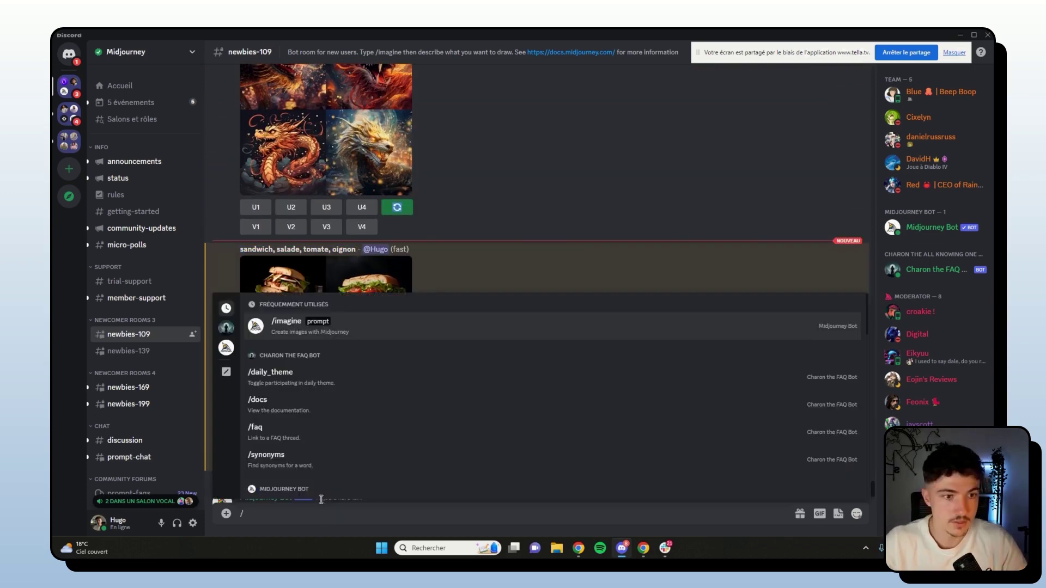
click(284, 337)
key(ctrl+v)
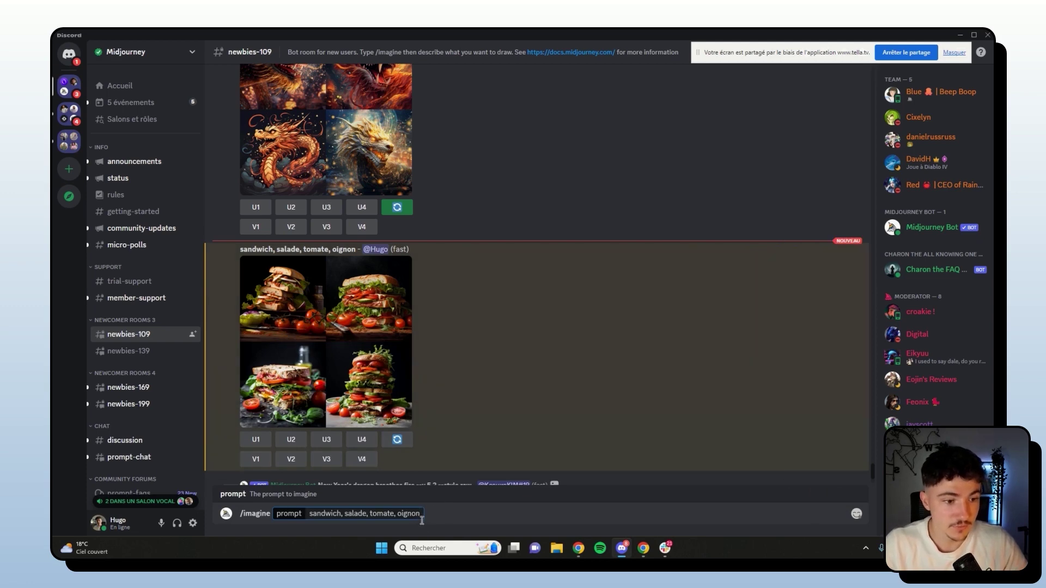
Step: Change the pasted prompt to "sandwich, salad, tomato, oignon --no salad" and submit it
text(,)
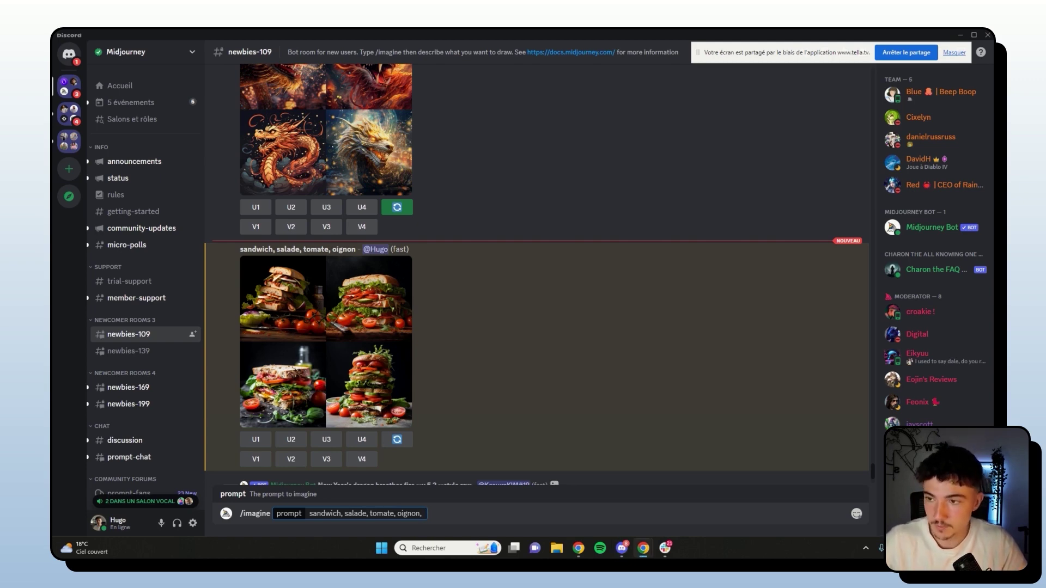
text(no salad)
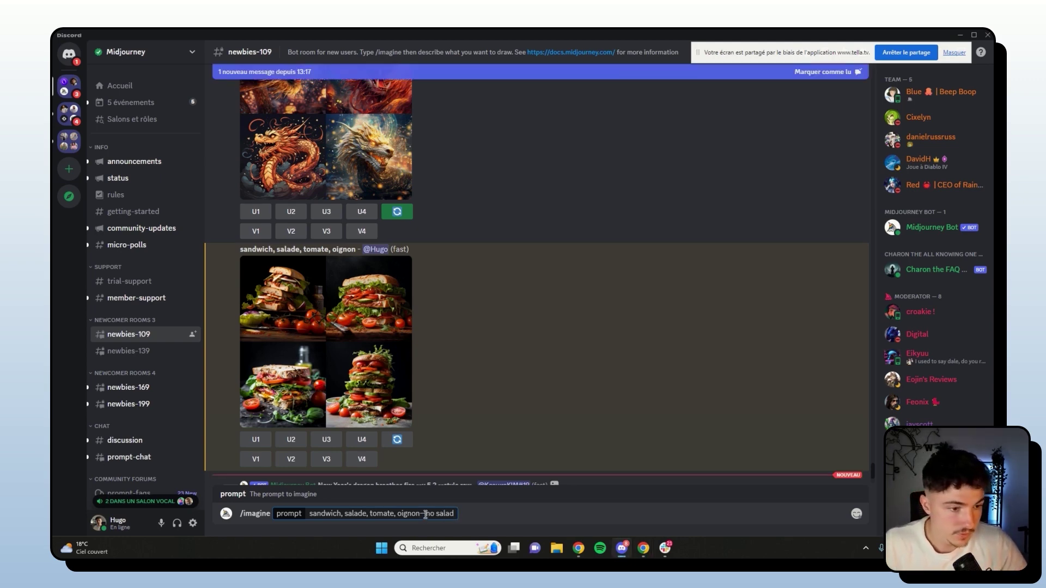
click(422, 513)
text(--)
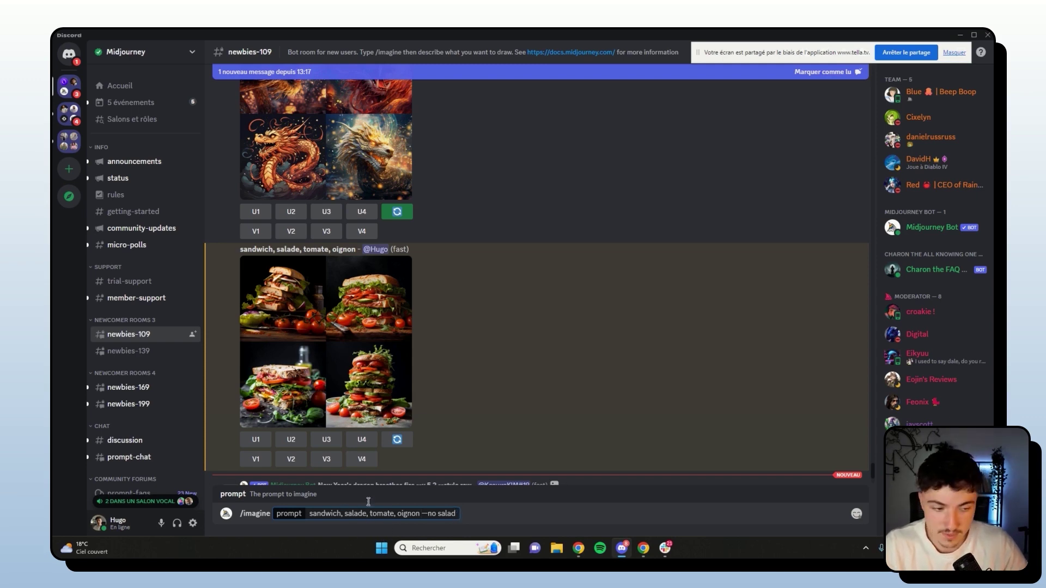
click(365, 515)
key(BackSpace)
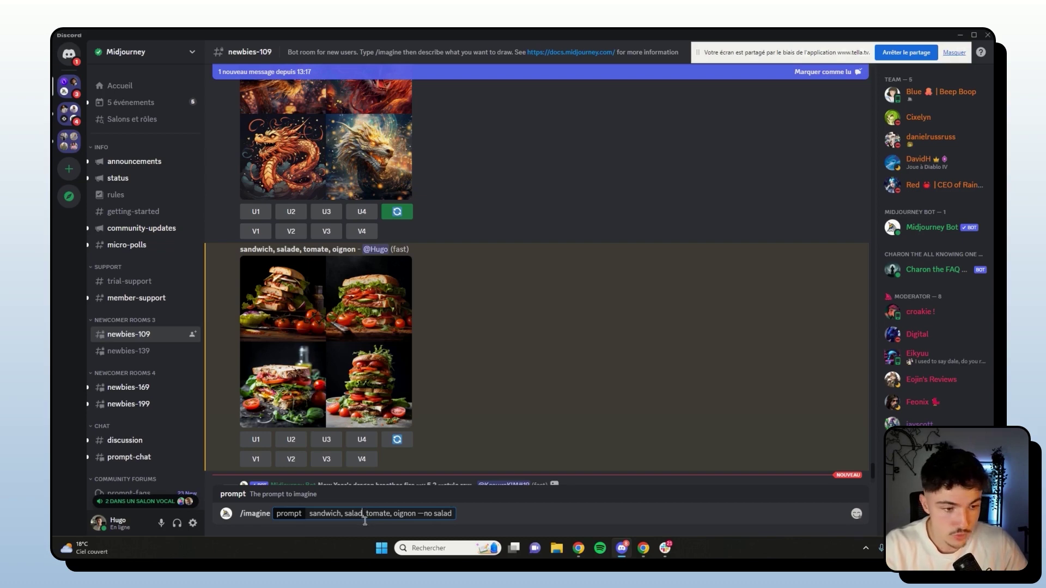
click(390, 514)
key(BackSpace)
text(o)
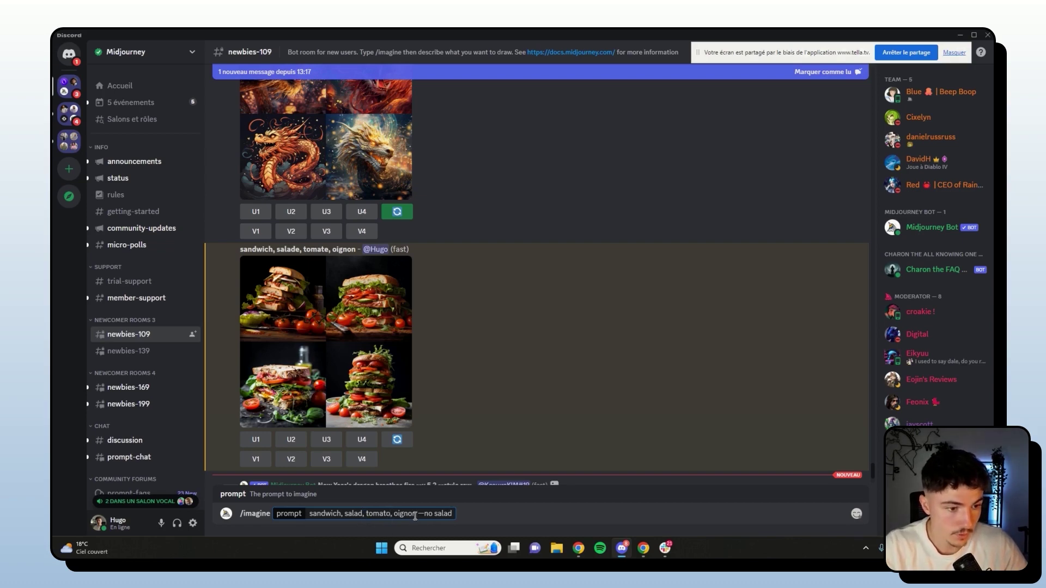
key(Return)
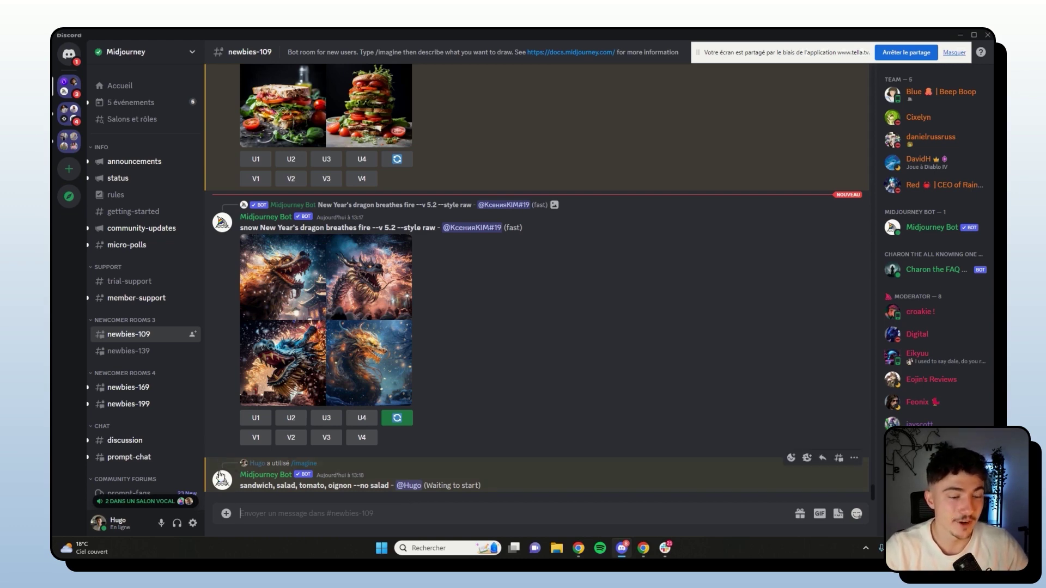
Step: Highlight "oignon" and "--no salad" in the submitted sandwich prompt, view its finished image grid enlarged, and close the preview
drag(327, 486, 360, 462)
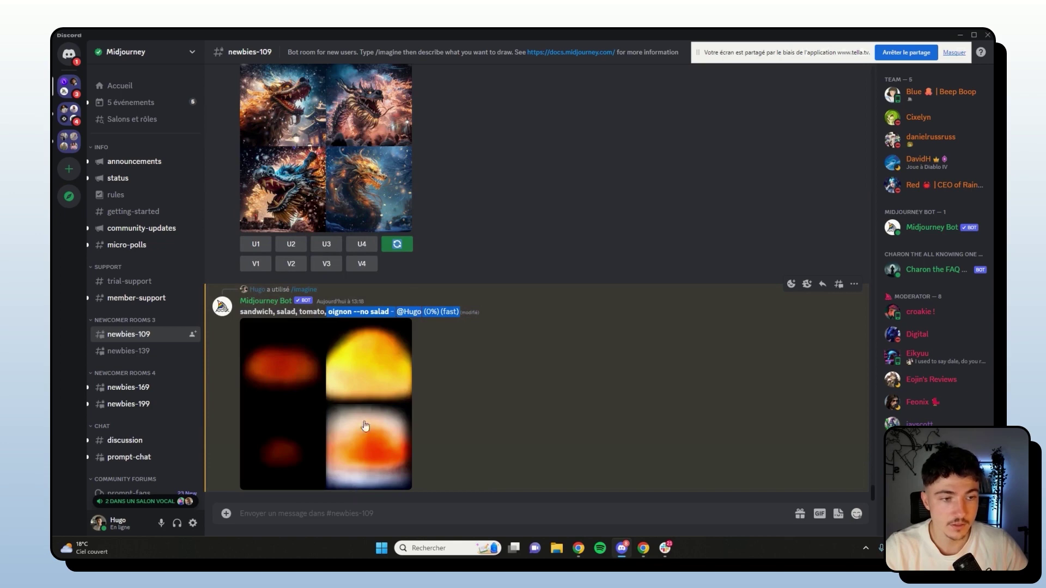
double_click(339, 312)
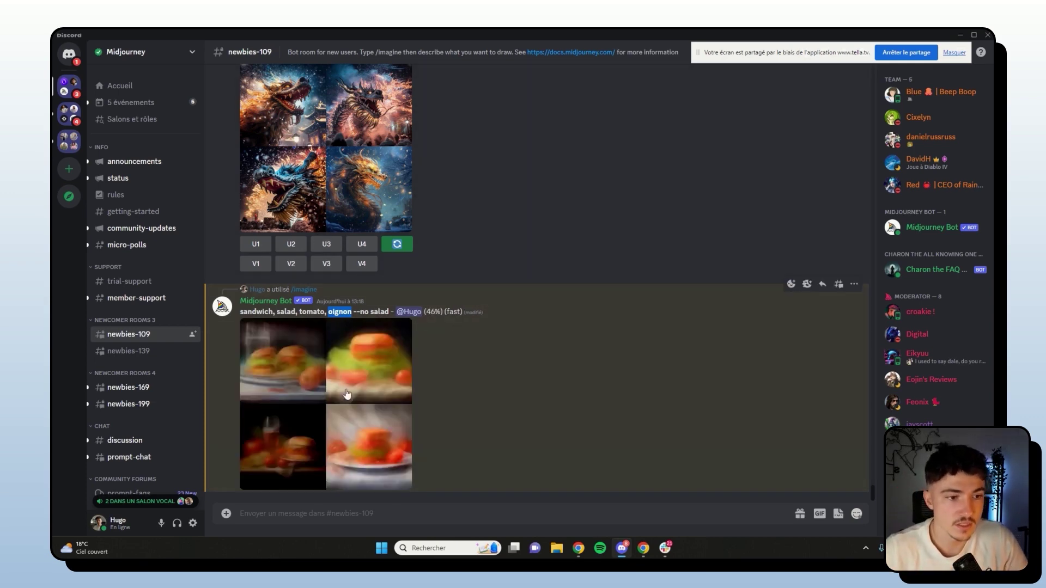
drag(353, 312, 389, 312)
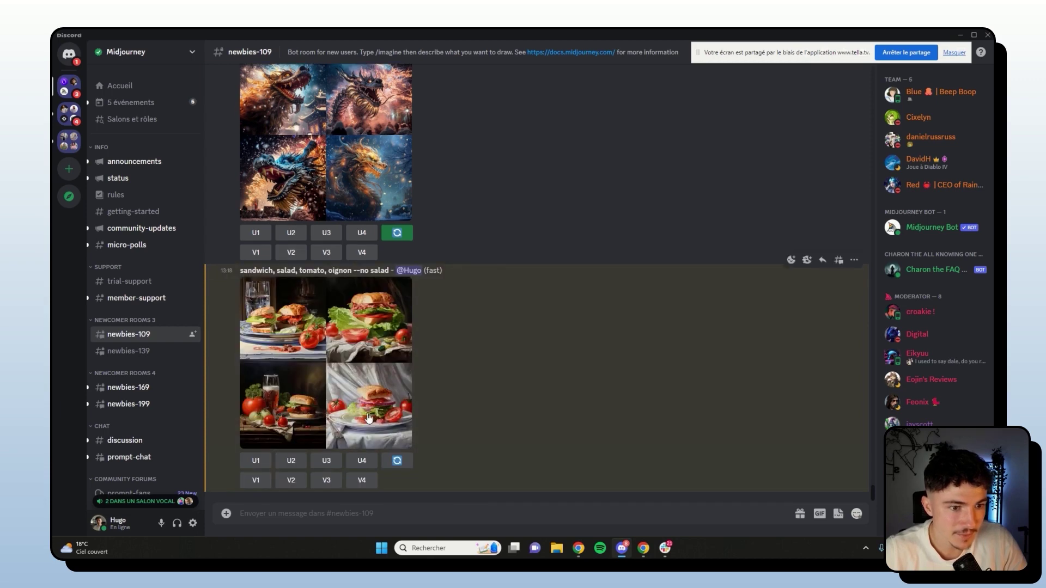
click(365, 417)
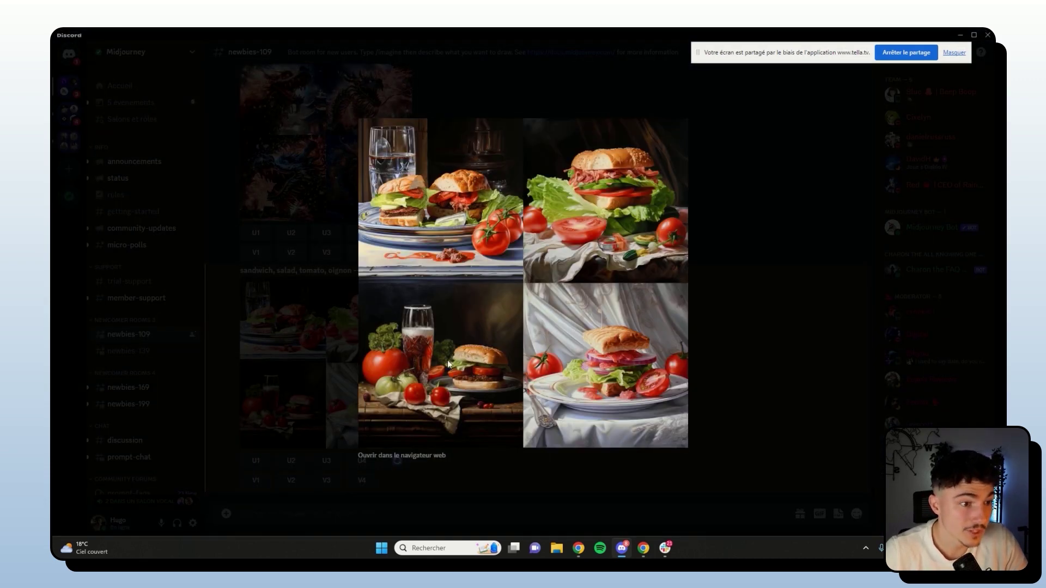
click(488, 475)
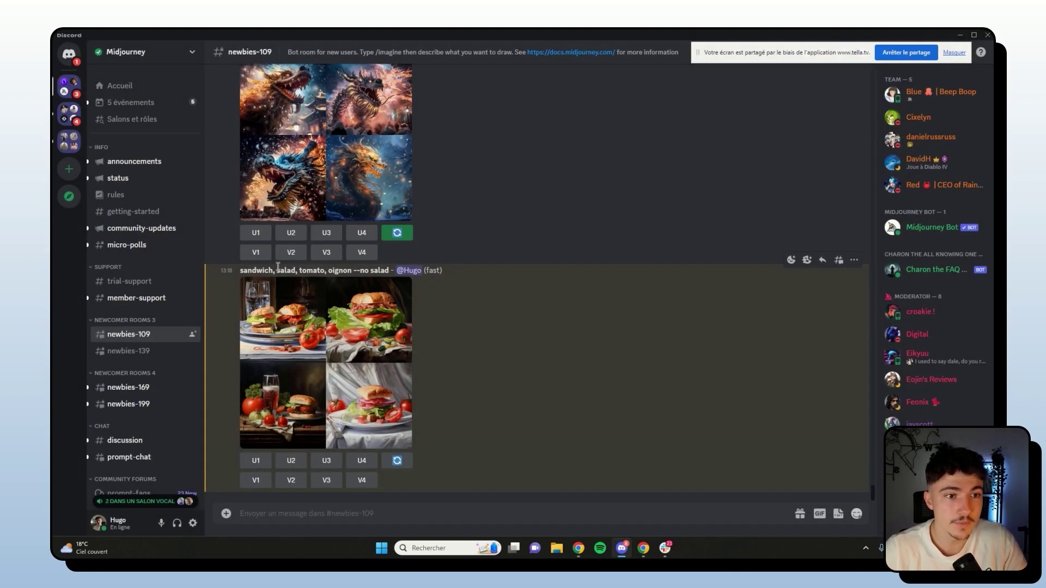
Step: Find the earlier "sandwich, salade, tomate, oignon" grid for comparison, view it enlarged, and close the preview
drag(277, 270, 297, 274)
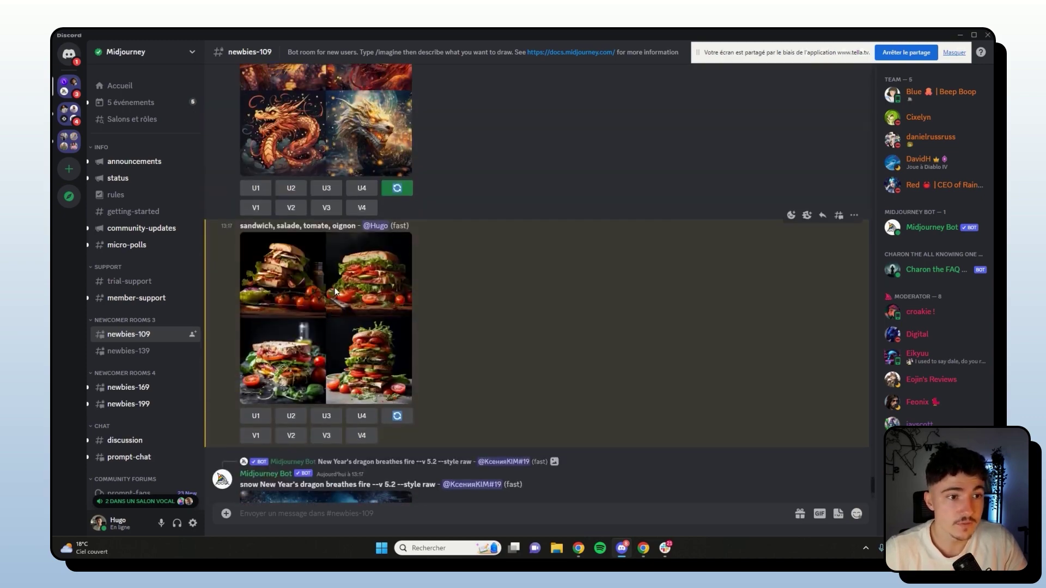
click(334, 286)
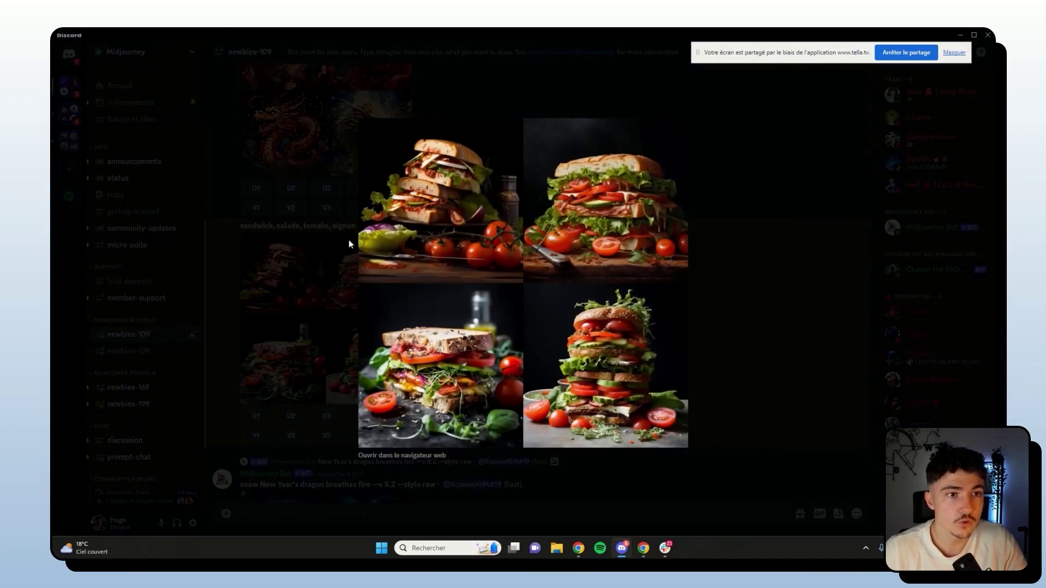
click(312, 265)
click(332, 271)
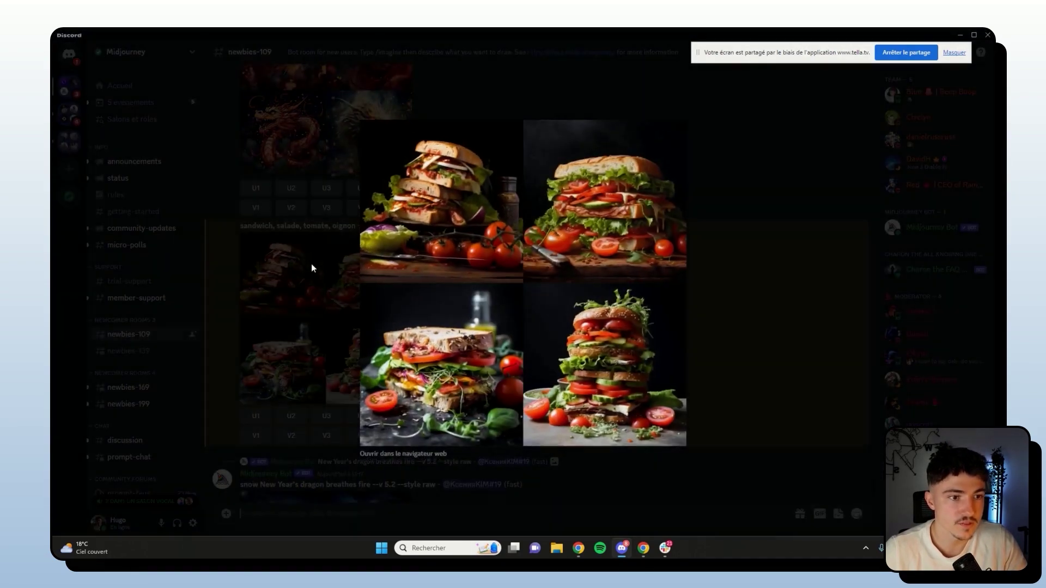
click(312, 264)
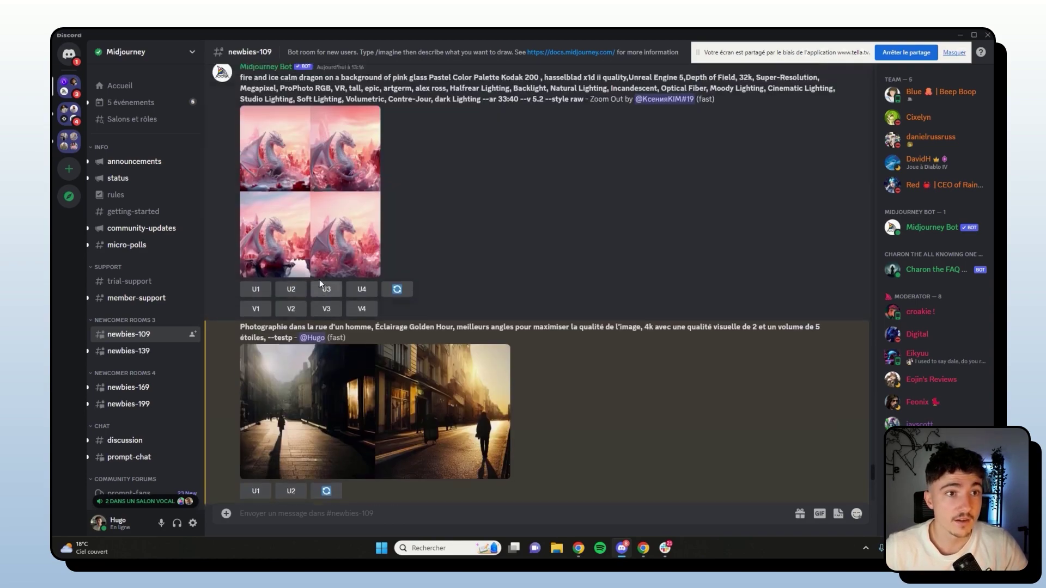
Step: Browse other members' images in the channel, viewing the pink glass dragon and the New Year's dragon grid enlarged and closing each preview
click(340, 274)
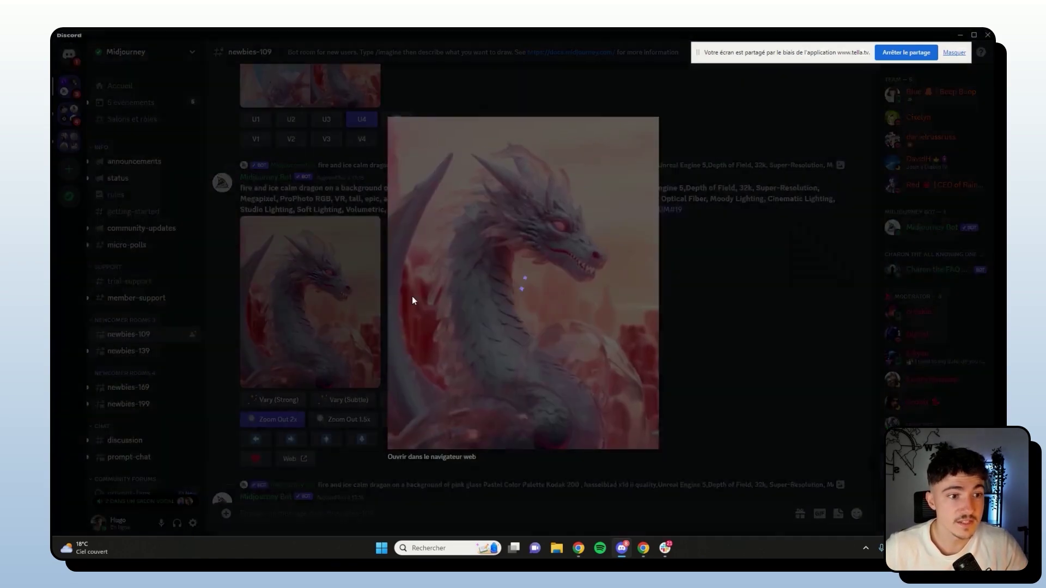
click(343, 273)
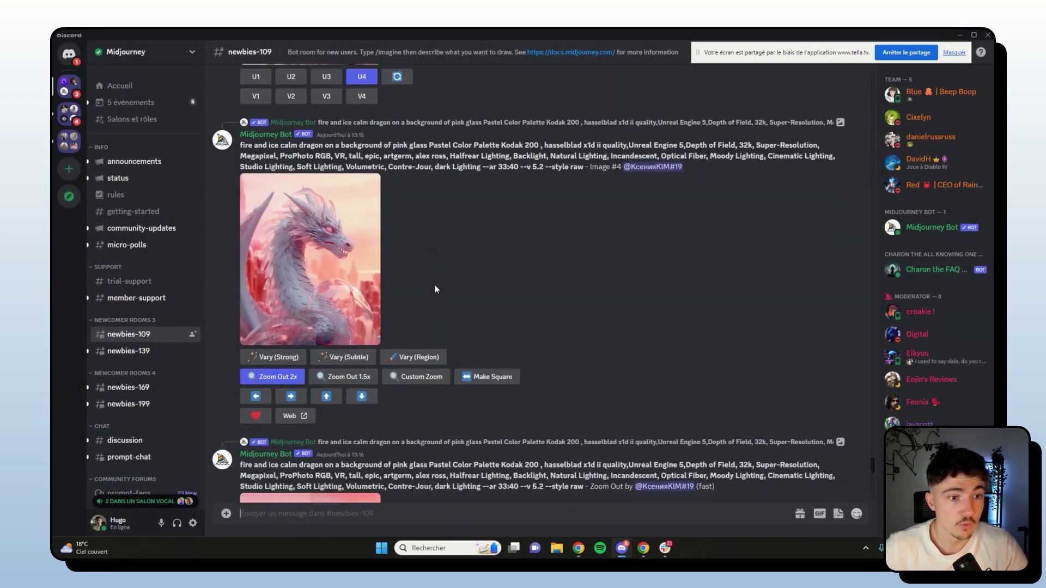
click(329, 295)
click(330, 295)
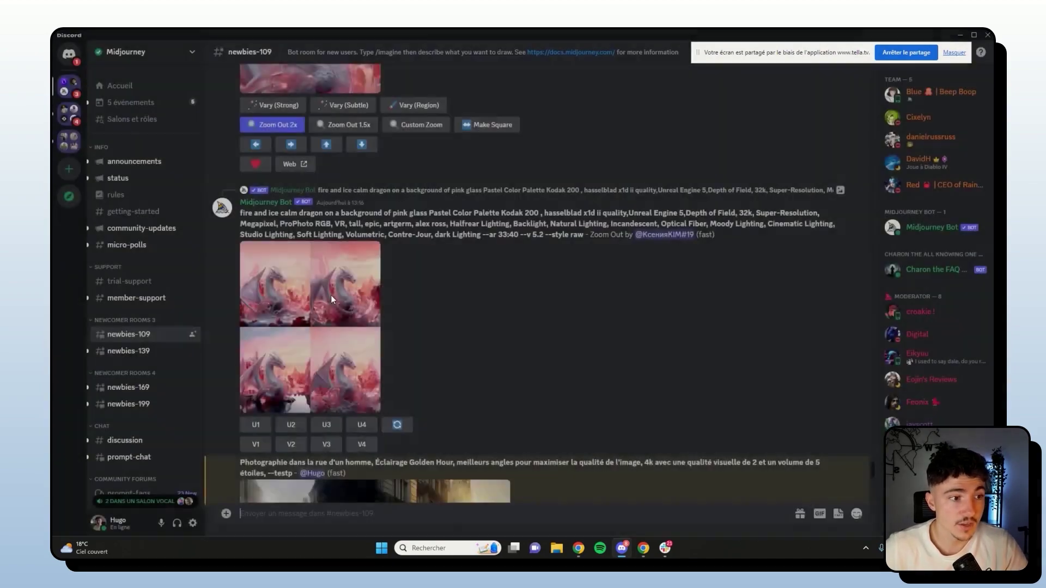
click(353, 341)
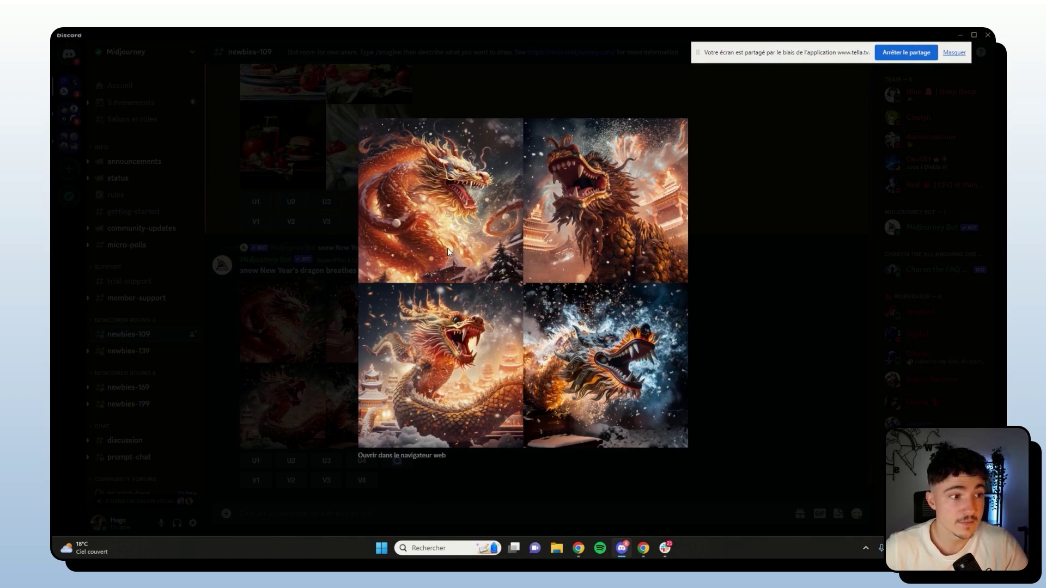
click(346, 285)
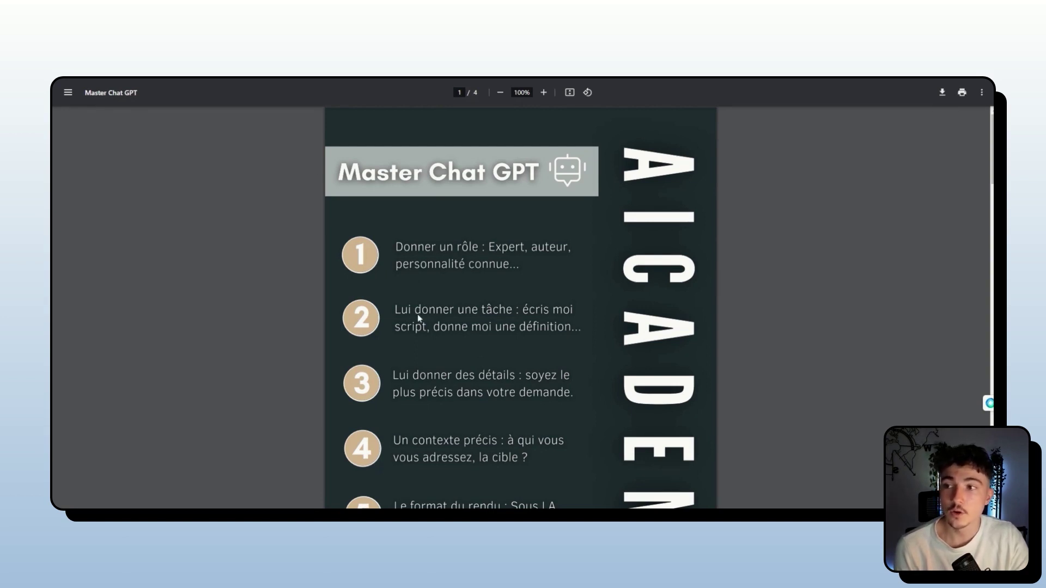
Step: Switch to the "Master Chat GPT" PDF and read the five prompt-writing rules on page 1
scroll(413, 316, down, 2)
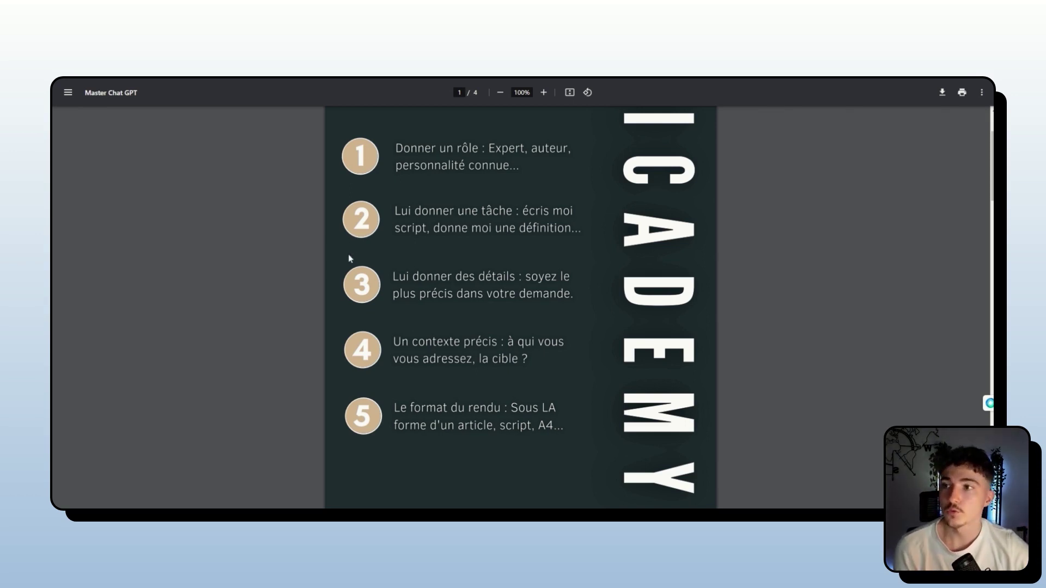
scroll(437, 185, up, 1)
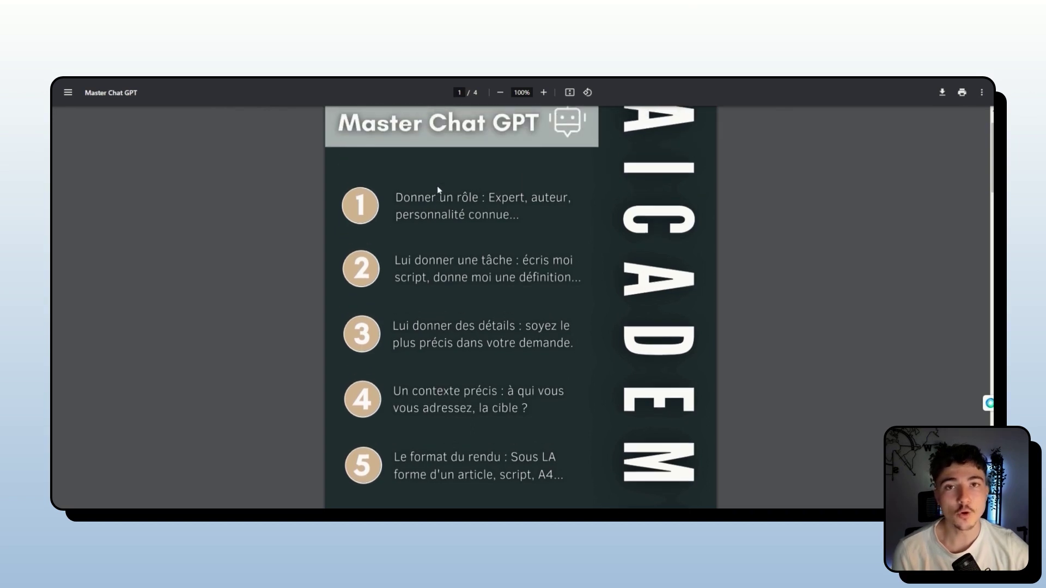
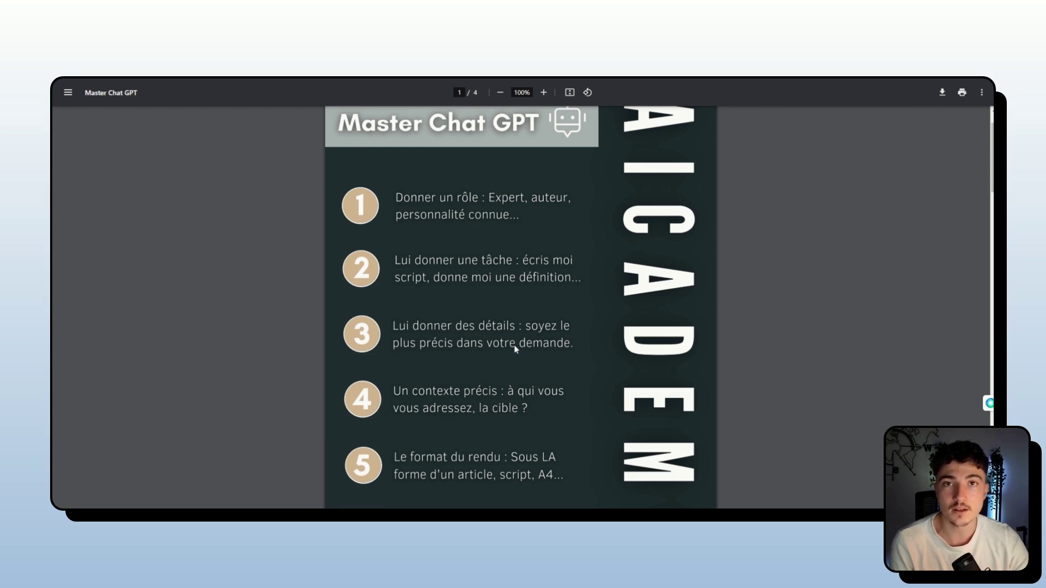
scroll(704, 375, down, 2)
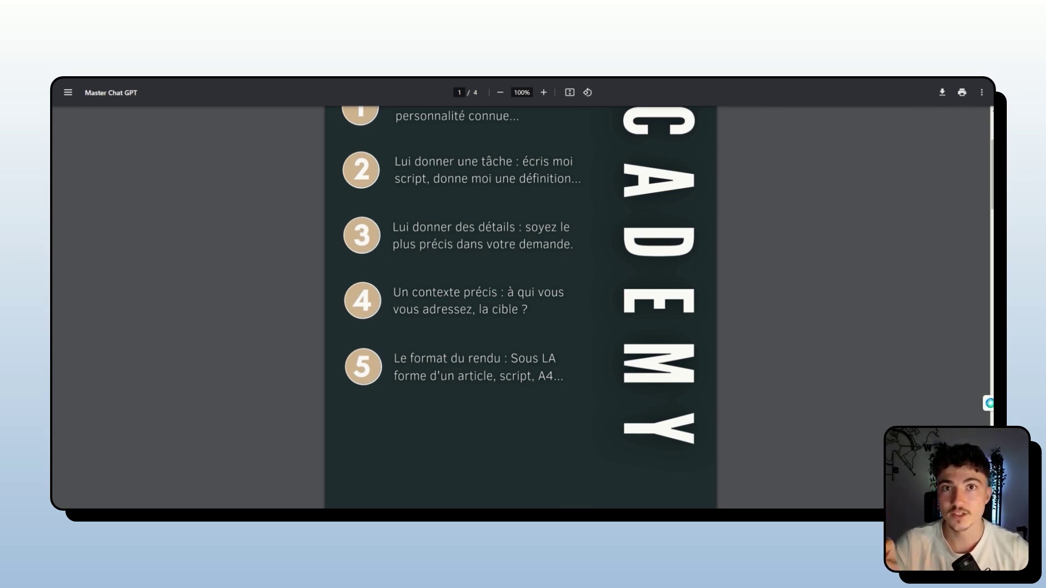
Step: Compare the colour-coded "EMAILING" example prompt on page 2 with the five rules on page 1, highlighting the email creation task
scroll(427, 361, down, 3)
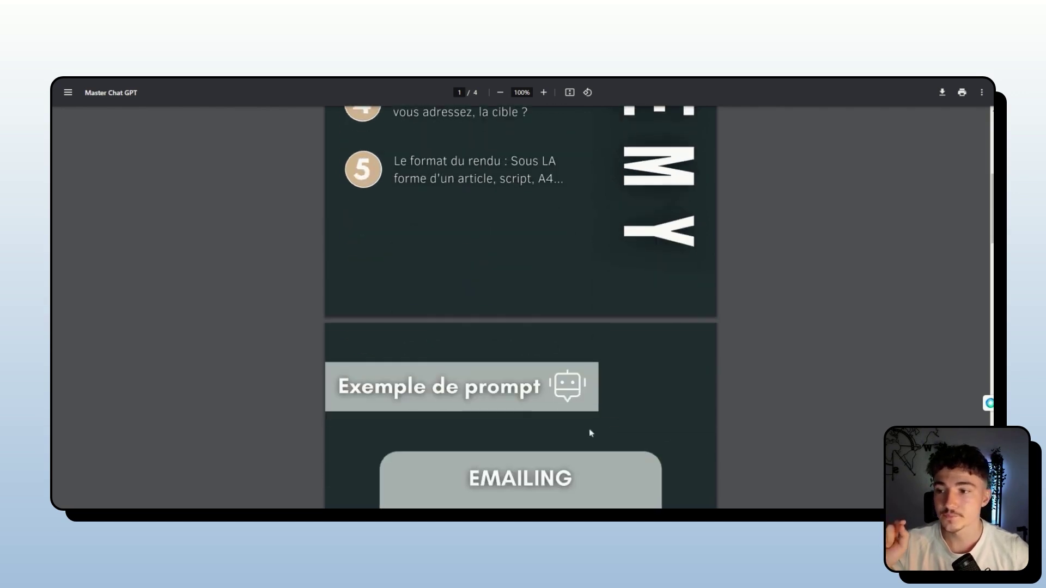
scroll(571, 340, down, 3)
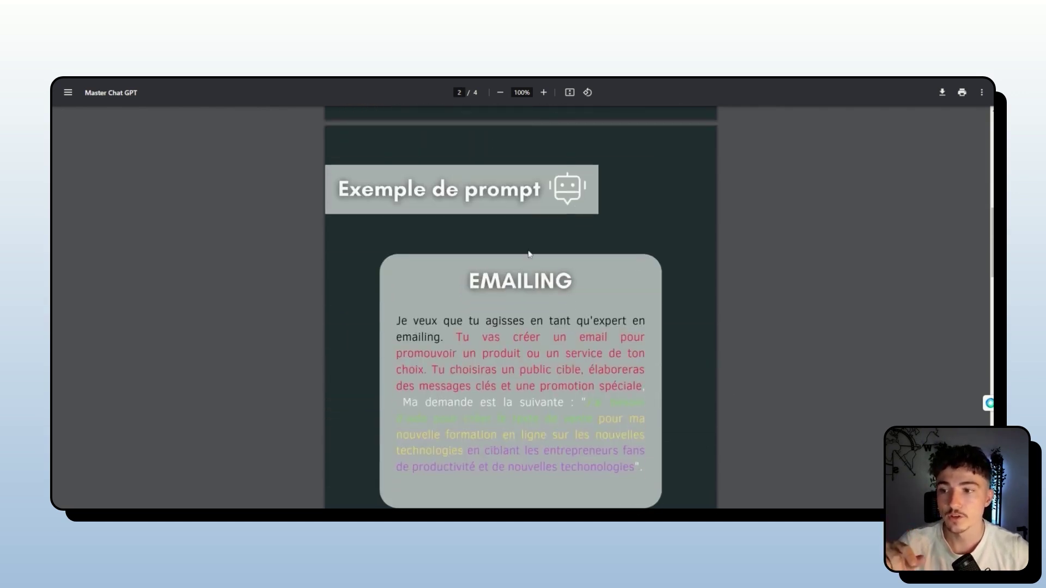
scroll(571, 340, down, 2)
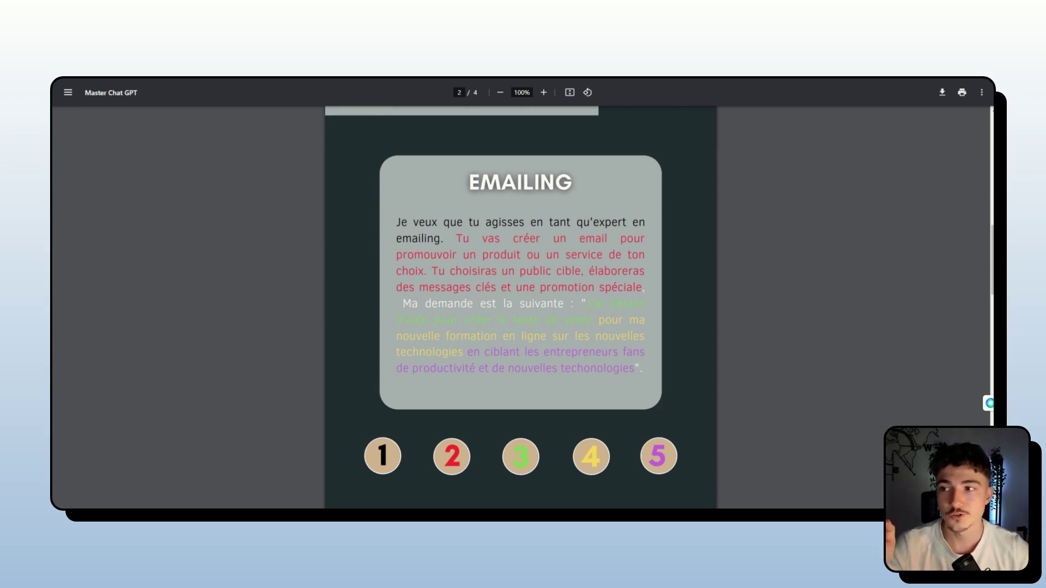
scroll(520, 305, up, 10)
scroll(434, 304, down, 10)
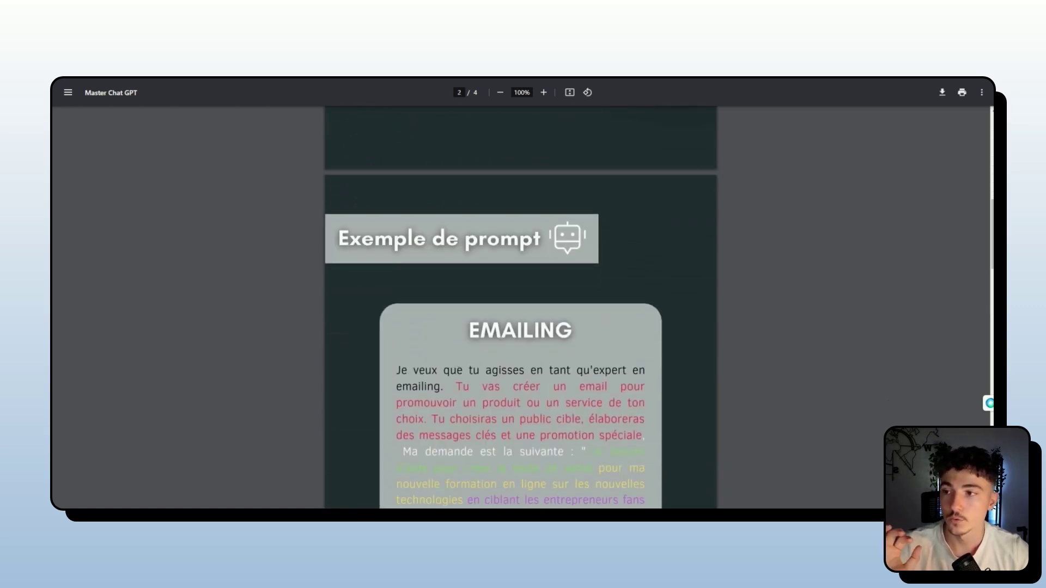
scroll(416, 406, down, 3)
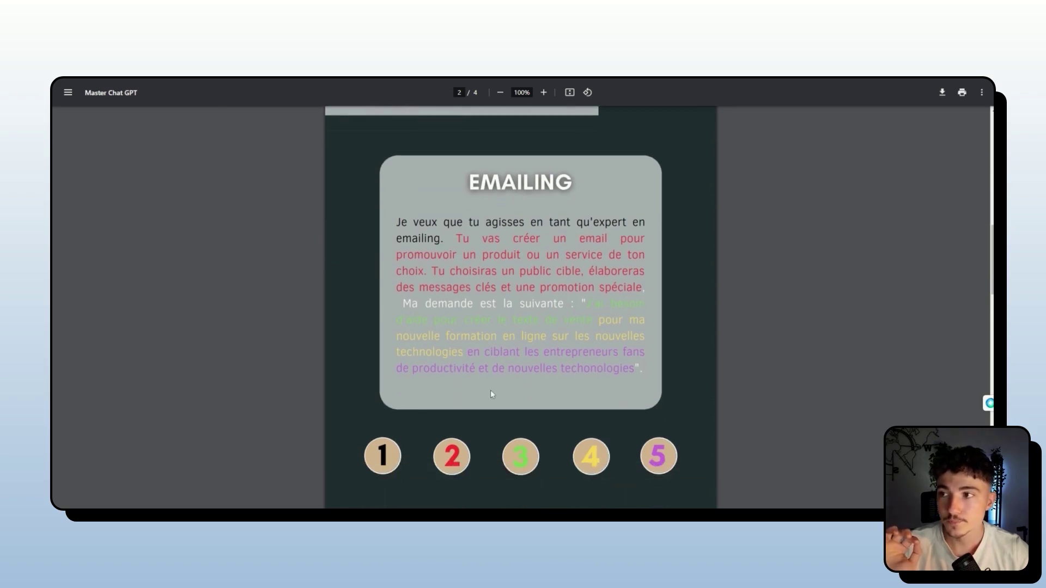
scroll(491, 390, up, 10)
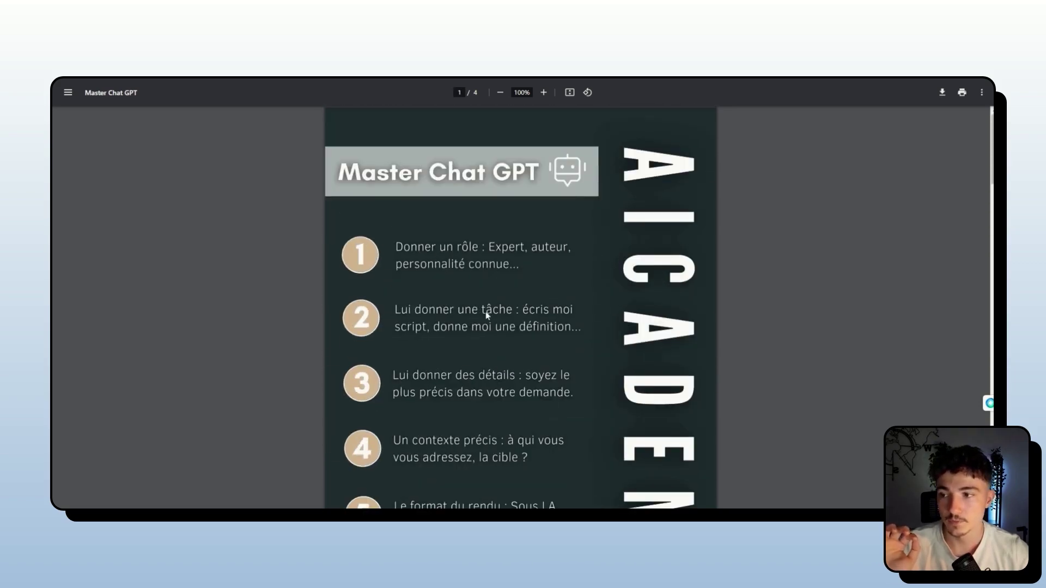
scroll(492, 336, down, 10)
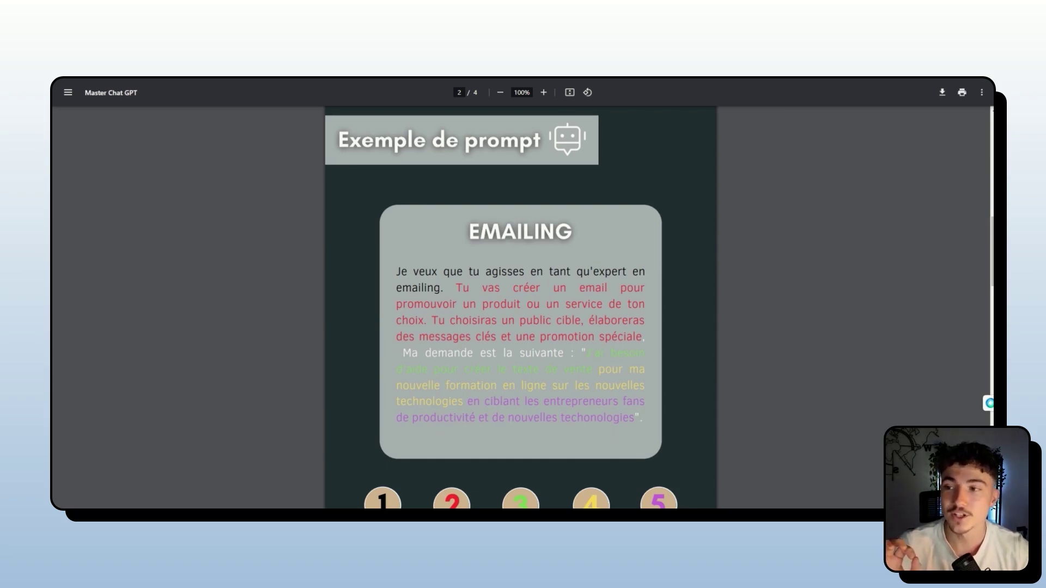
scroll(534, 355, up, 3)
scroll(534, 355, down, 2)
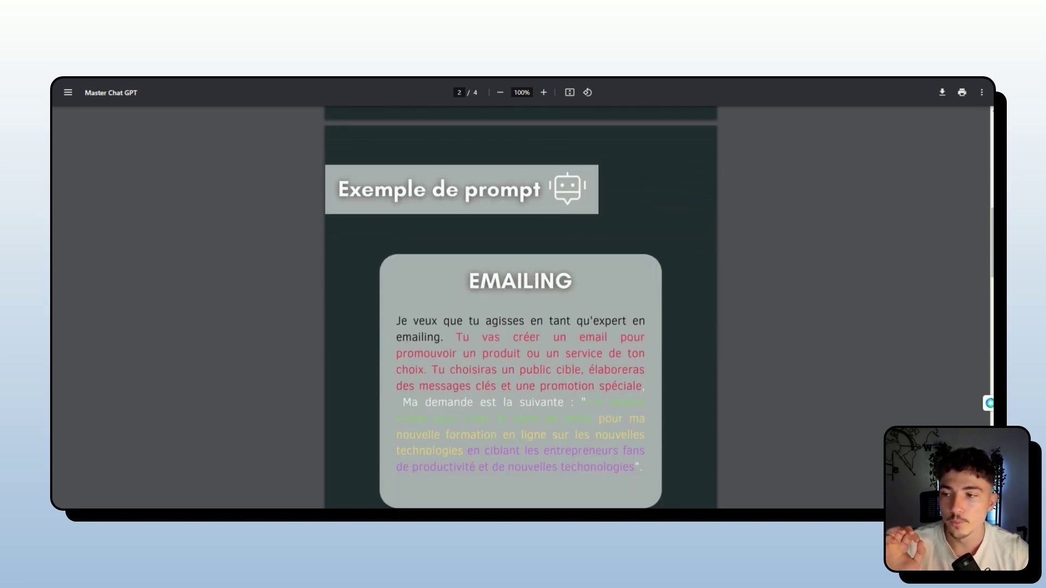
scroll(521, 308, down, 2)
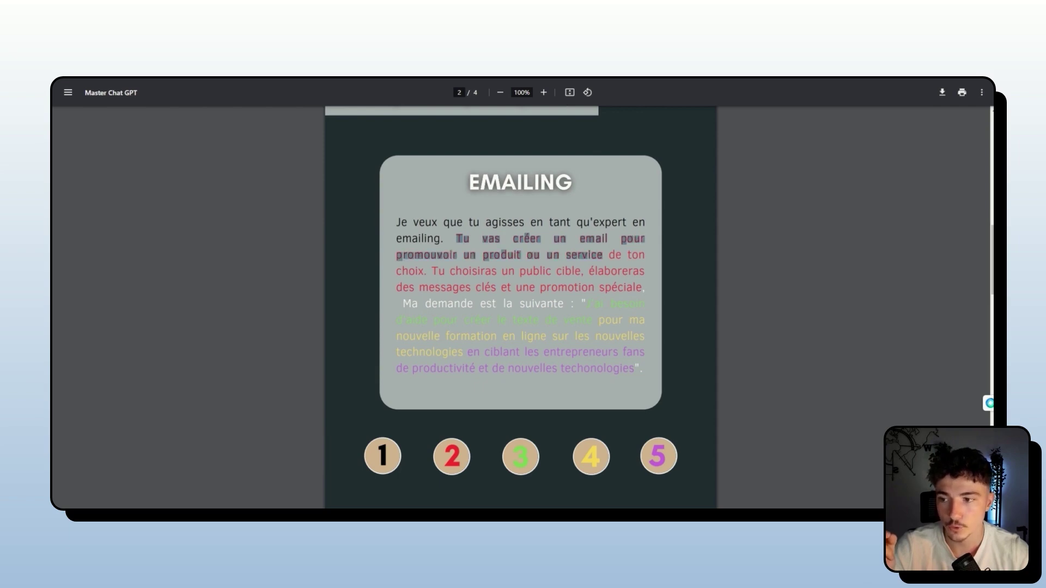
scroll(521, 308, up, 8)
scroll(413, 222, down, 5)
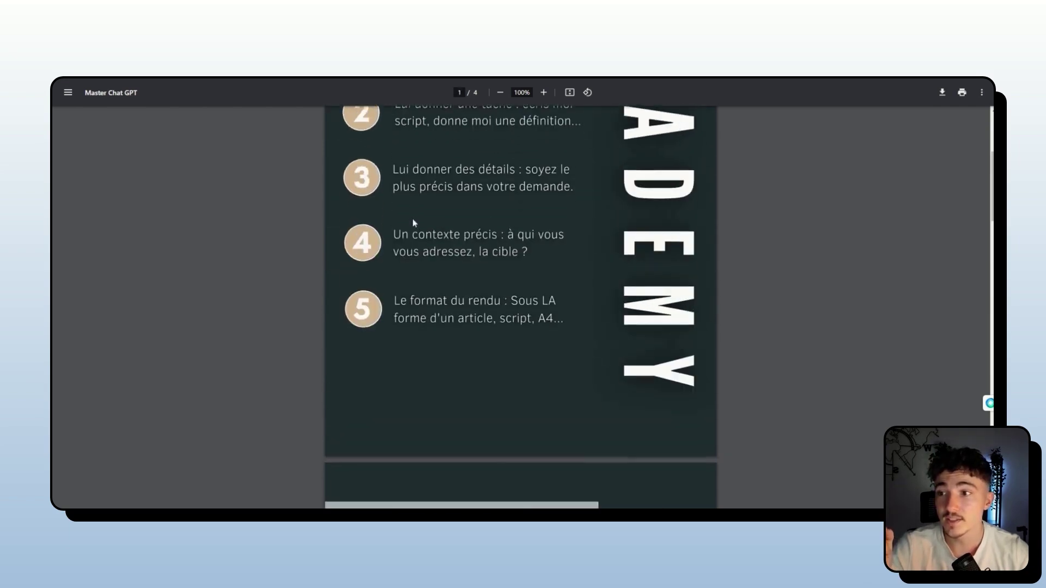
scroll(469, 276, down, 3)
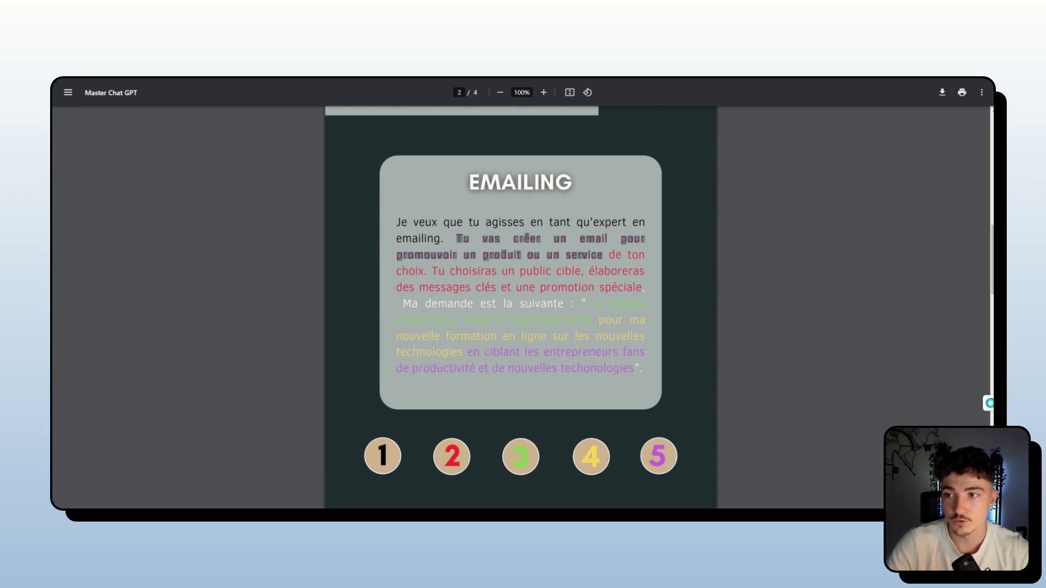
scroll(488, 298, up, 10)
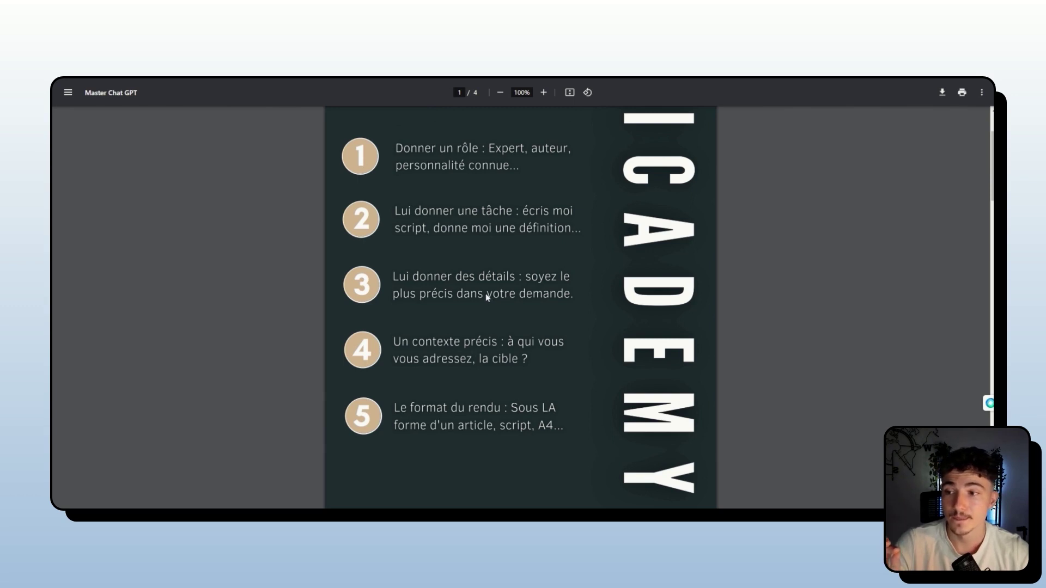
scroll(486, 296, down, 10)
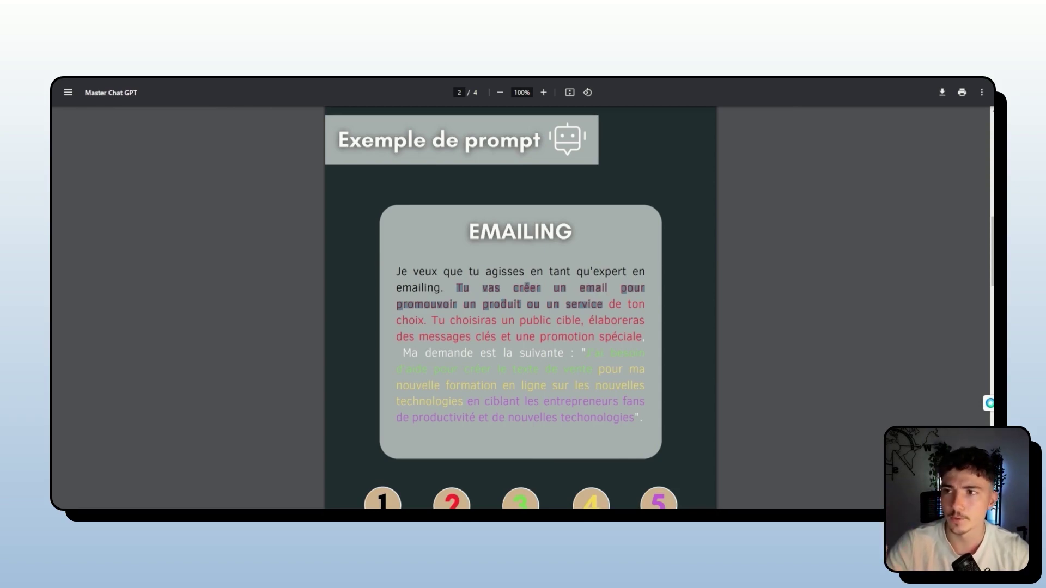
scroll(537, 403, up, 4)
scroll(537, 403, down, 5)
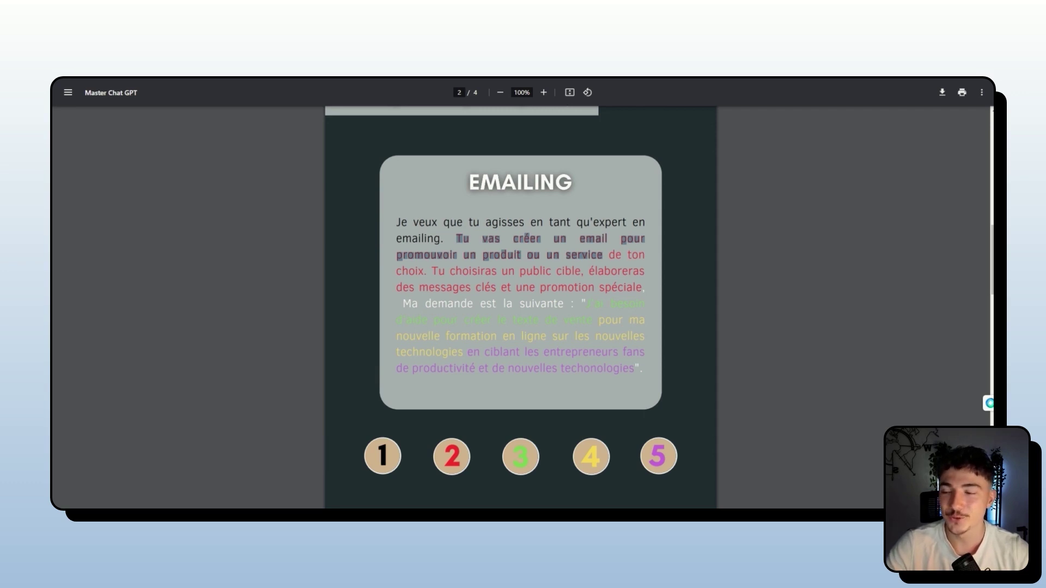
Step: Read the "PROFESSEUR", "STORYTELLER" and "IDÉES" prompts under "Autres exemples" on page 3
scroll(490, 363, down, 5)
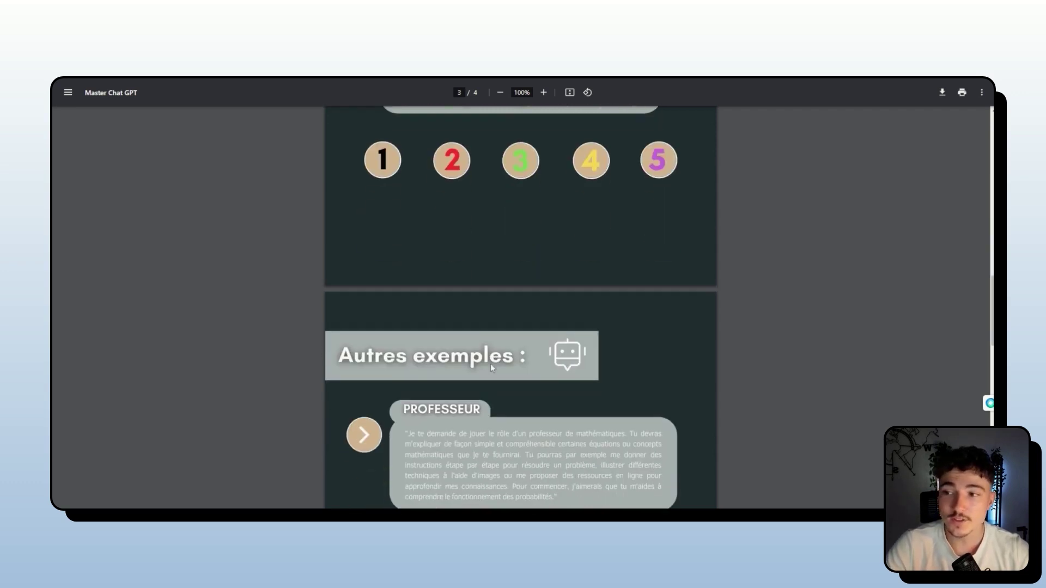
scroll(490, 364, down, 3)
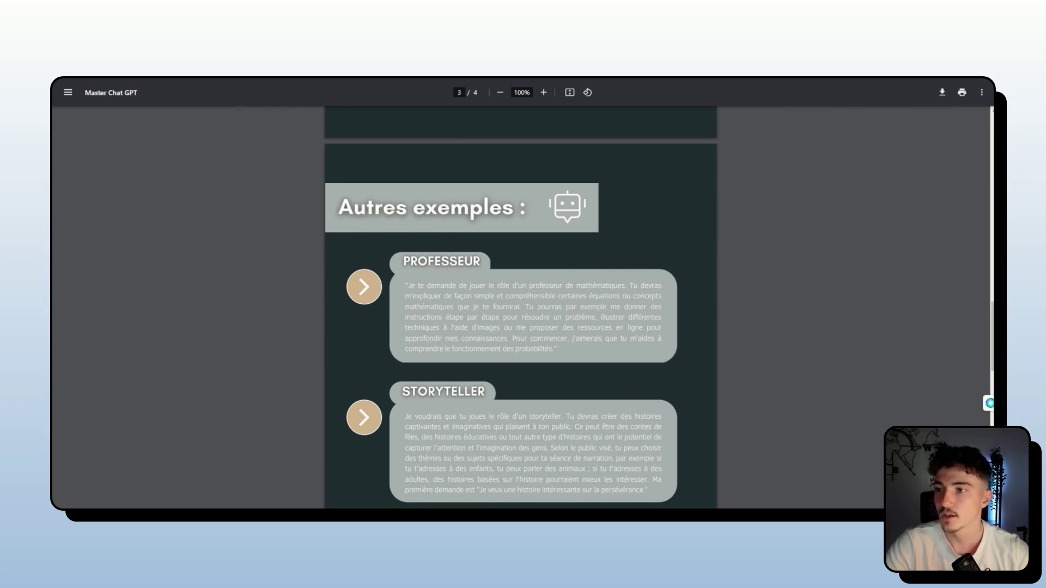
scroll(520, 307, down, 3)
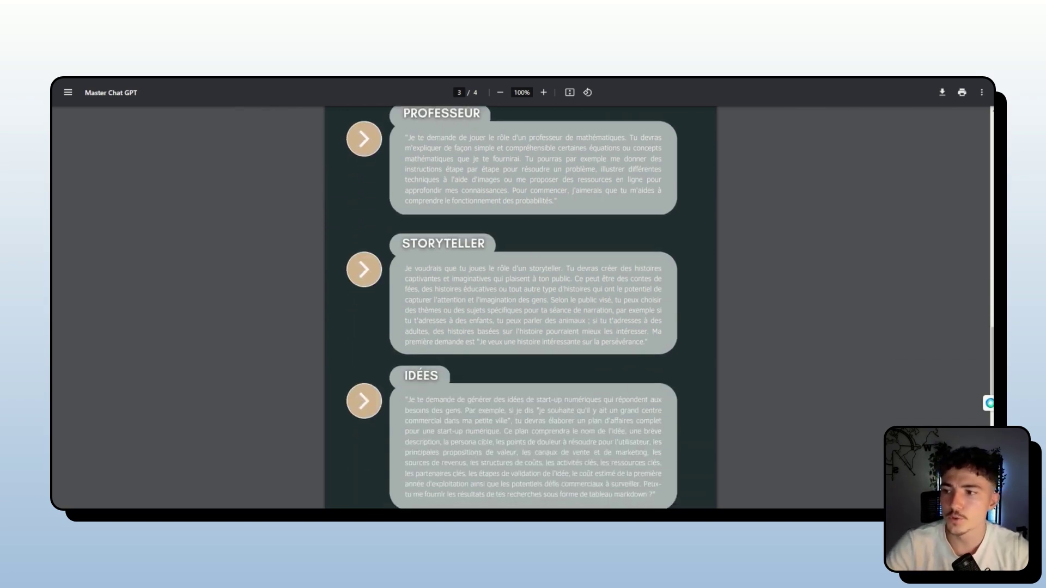
Step: Review the "PROFESSEUR" prompt on page 3, highlighting the mathematics teacher role and the closing request about probabilities
scroll(543, 346, down, 7)
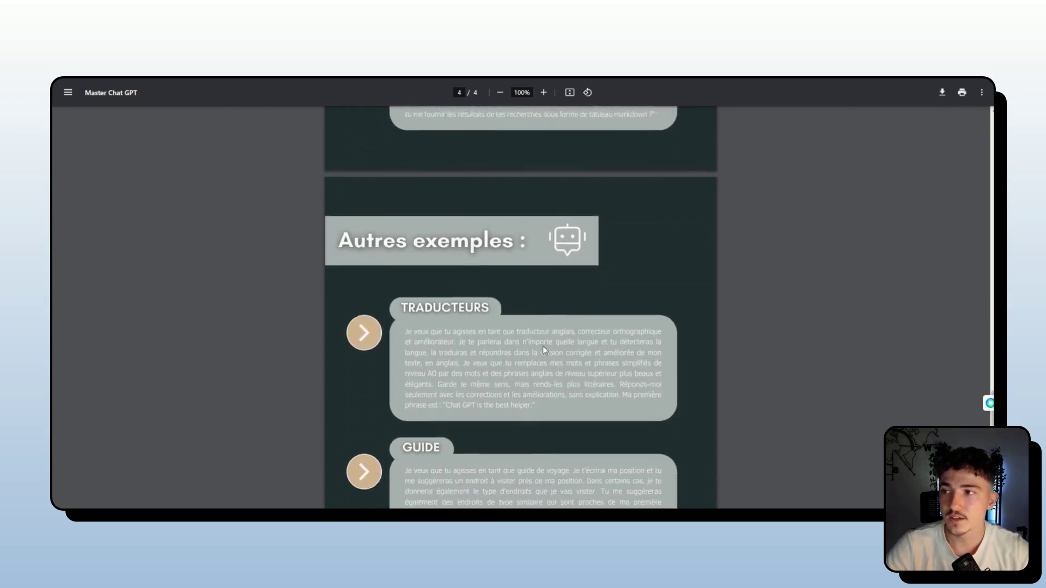
scroll(543, 345, up, 5)
scroll(543, 346, up, 7)
scroll(543, 345, down, 3)
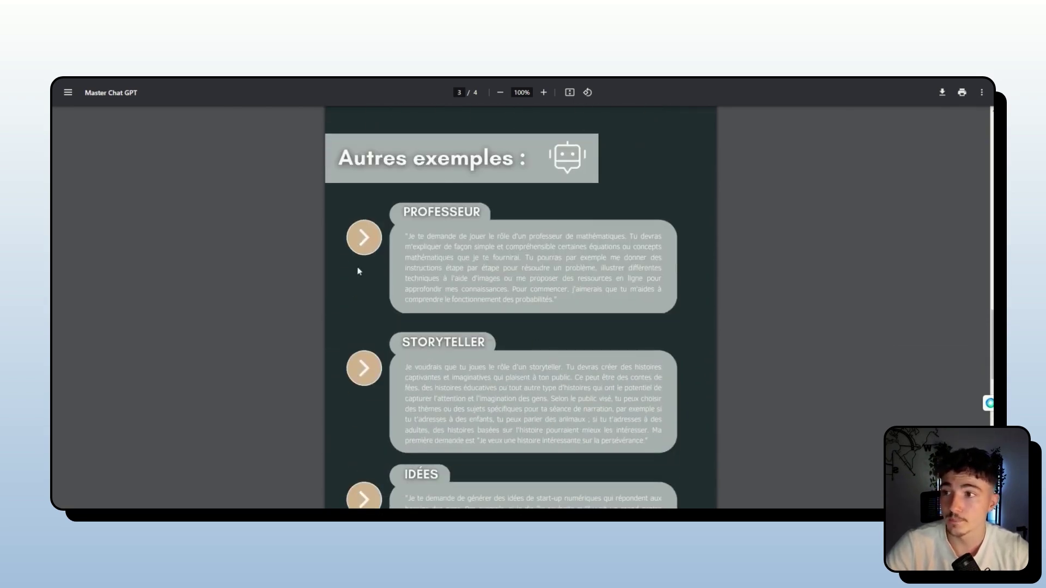
drag(418, 236, 636, 246)
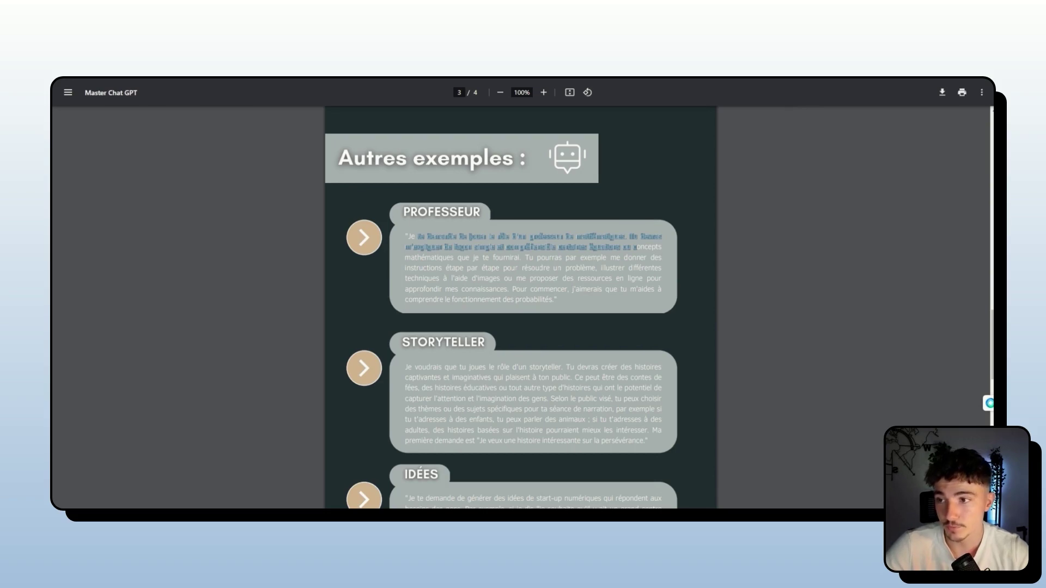
drag(513, 289, 556, 300)
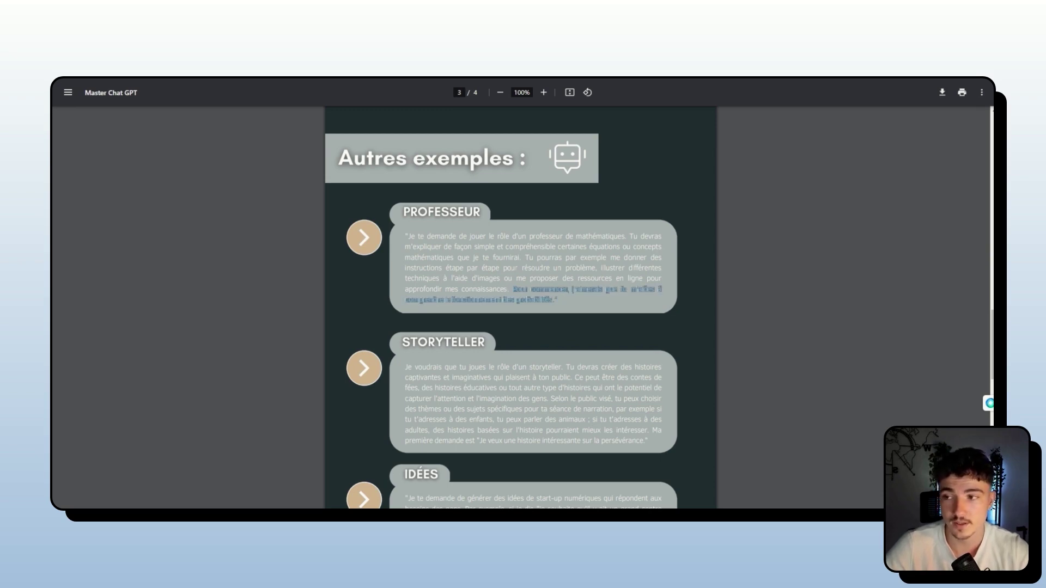
Step: Look over the "TRADUCTEURS", "GUIDE" and "COACH EN RELATIONS" prompts on page 4, returning to the earlier pages
scroll(520, 307, down, 2)
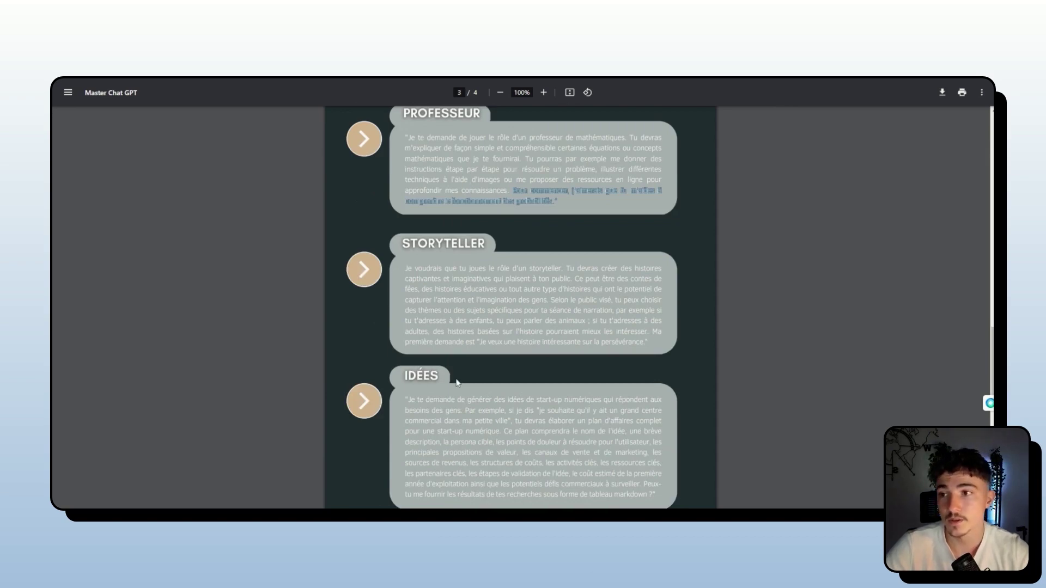
scroll(457, 381, down, 3)
scroll(464, 389, down, 3)
scroll(466, 395, down, 6)
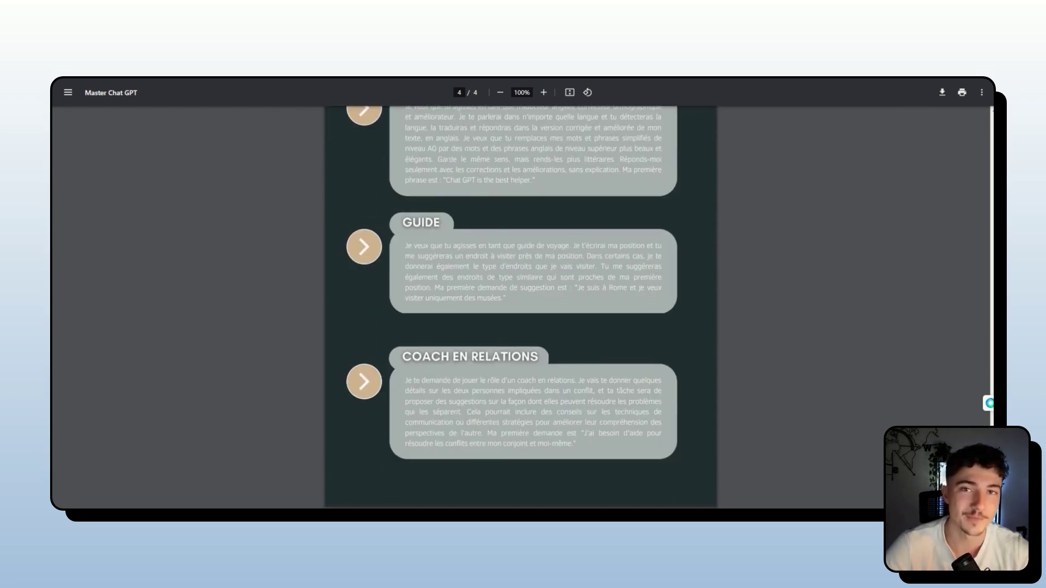
scroll(483, 345, up, 5)
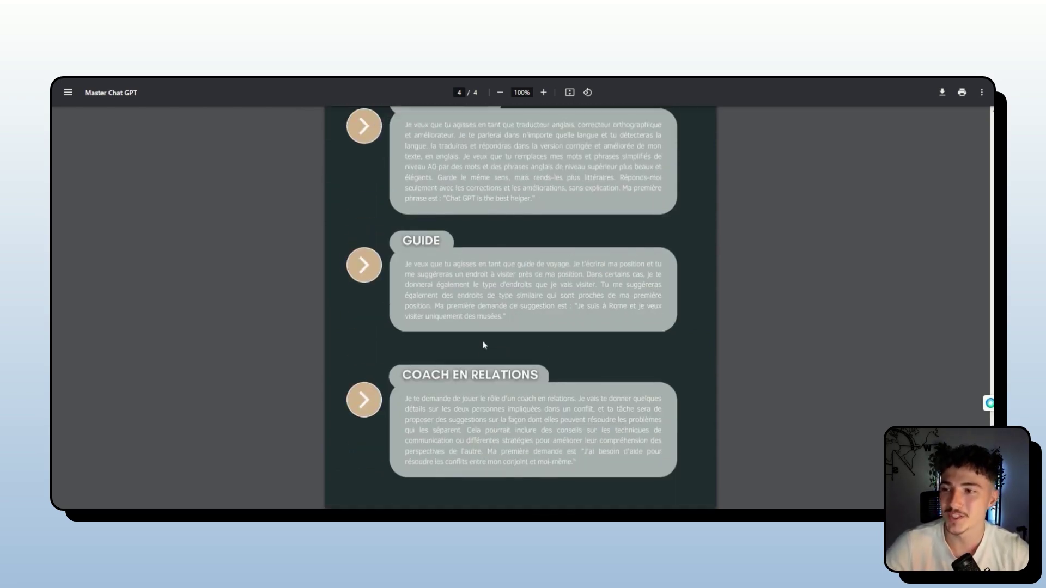
scroll(521, 308, up, 12)
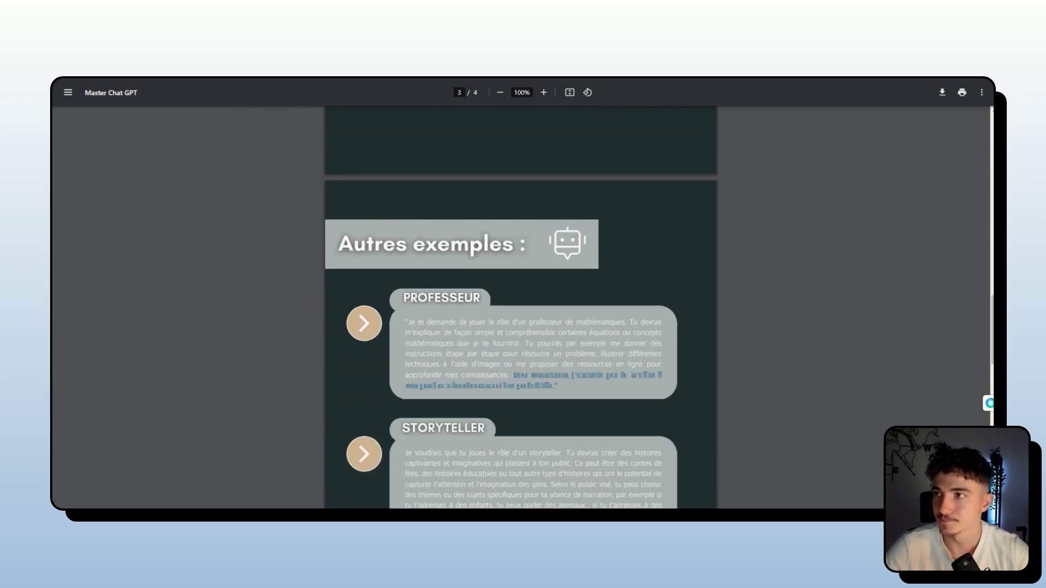
scroll(520, 307, up, 12)
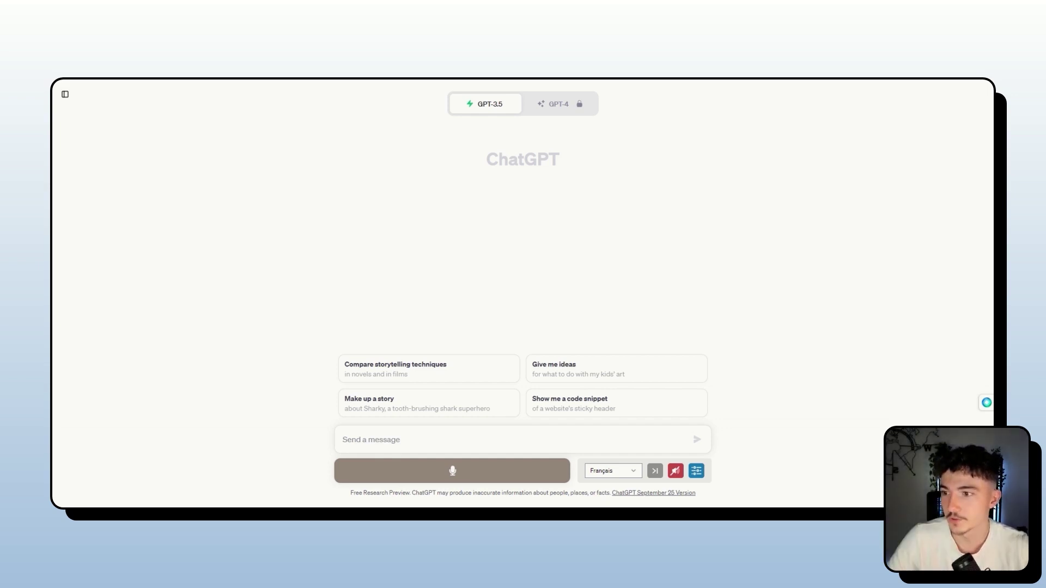
Step: Switch to ChatGPT and submit the emailing expert prompt requesting sales text for an online new-technologies course aimed at entrepreneurs
key(ctrl+v)
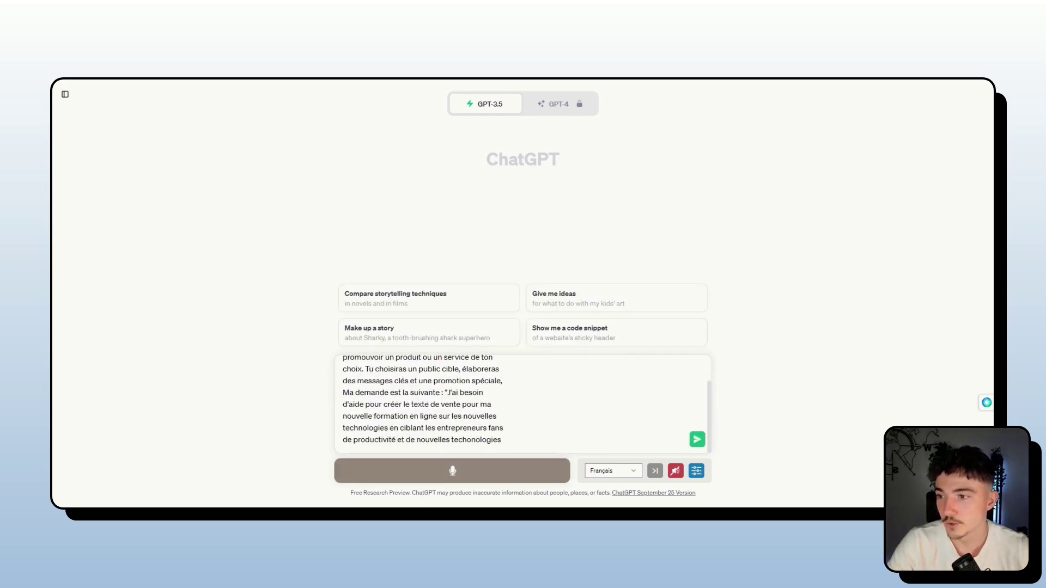
scroll(419, 403, up, 2)
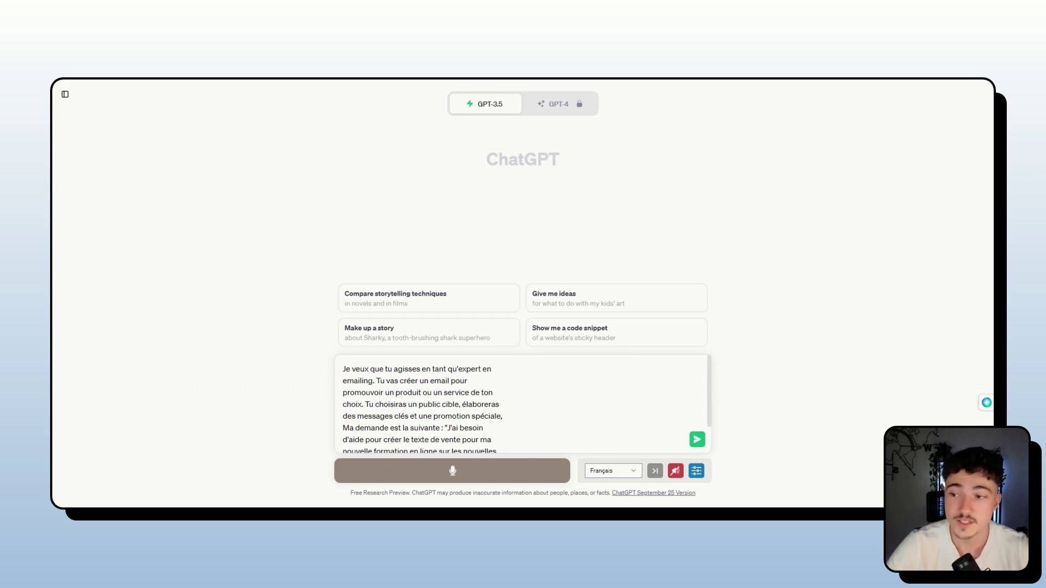
key(Return)
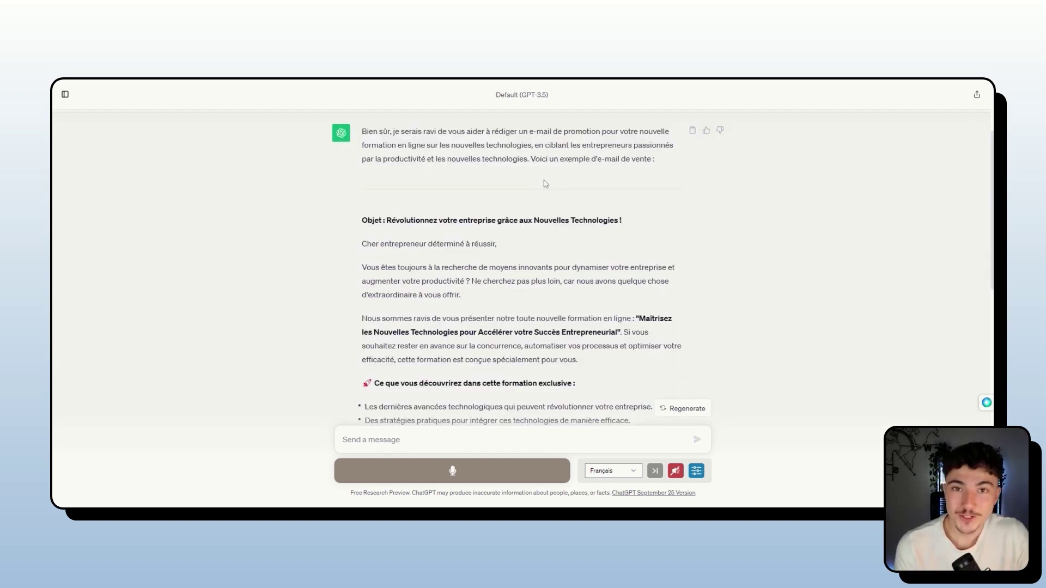
Step: Review the submitted prompt and the introduction of ChatGPT's reply, highlighting the introductory paragraph
scroll(658, 306, up, 2)
scroll(544, 350, down, 2)
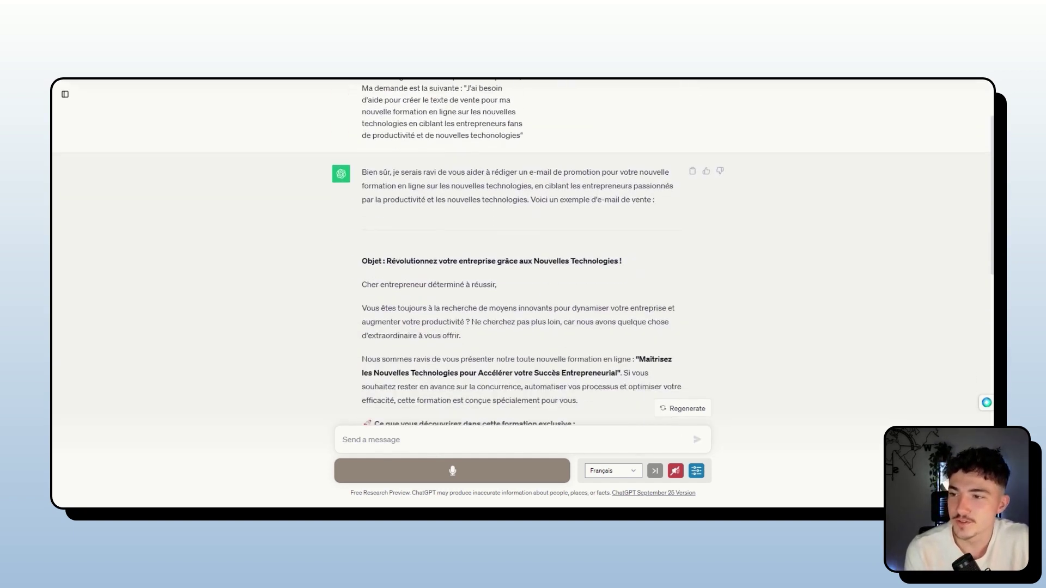
scroll(523, 251, down, 2)
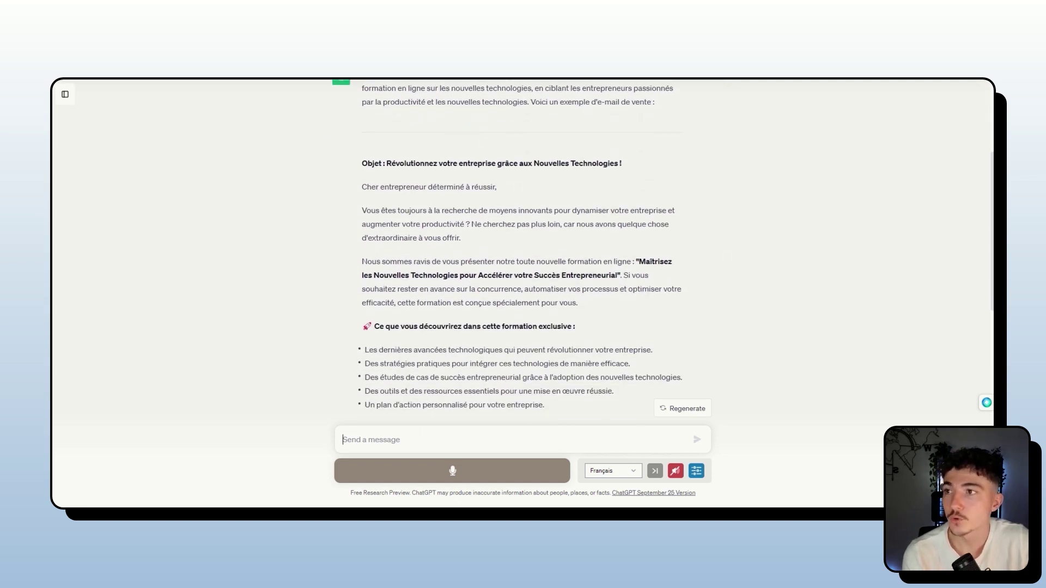
scroll(517, 180, up, 4)
drag(385, 270, 631, 306)
click(693, 327)
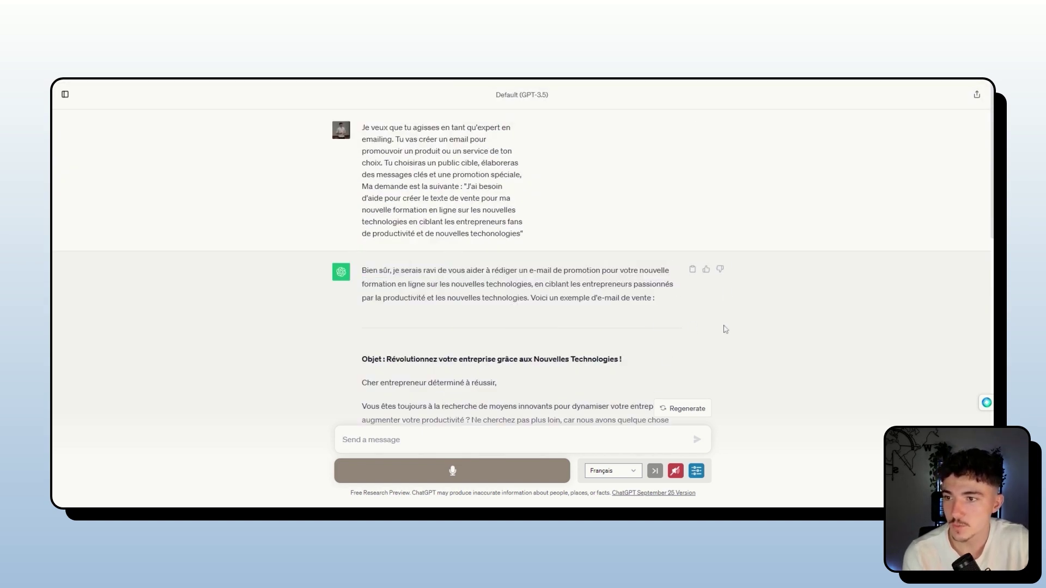
Step: Skim the generated sales email from its subject line down to the signature, returning to the original prompt
scroll(448, 198, down, 4)
scroll(448, 198, down, 5)
scroll(416, 251, up, 5)
drag(344, 167, 523, 183)
click(584, 188)
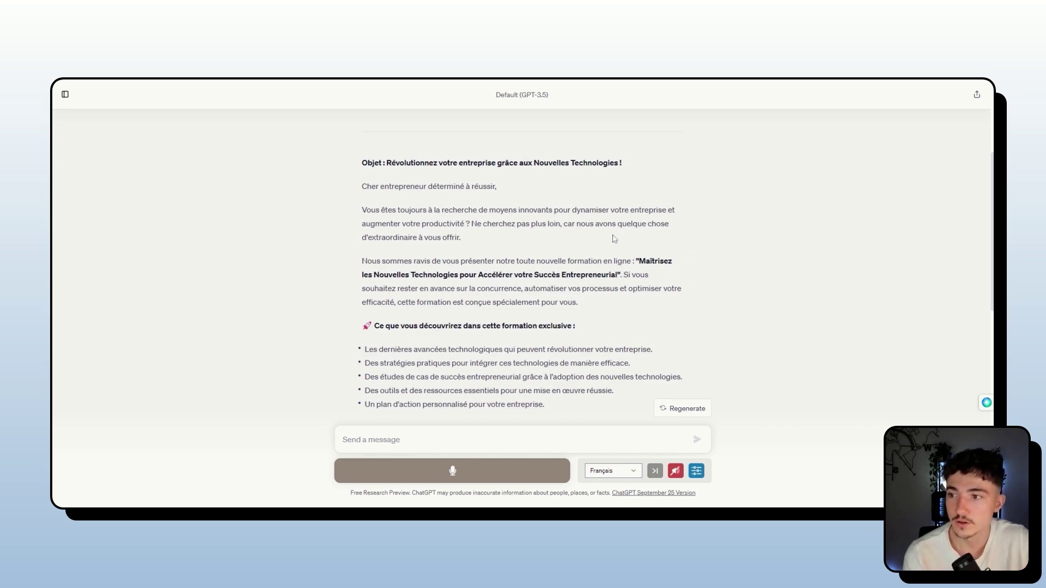
scroll(376, 354, down, 3)
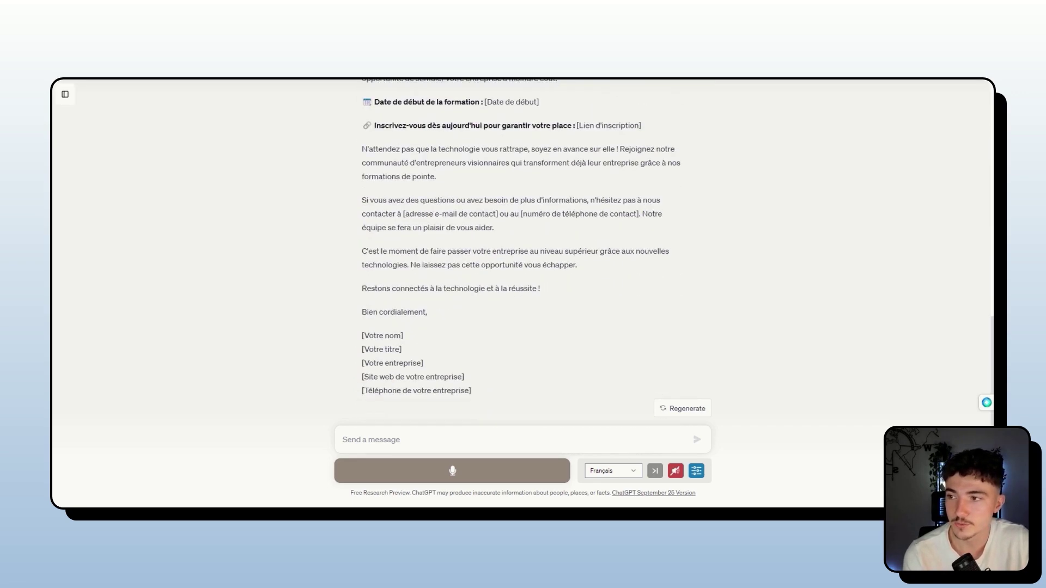
scroll(375, 361, up, 8)
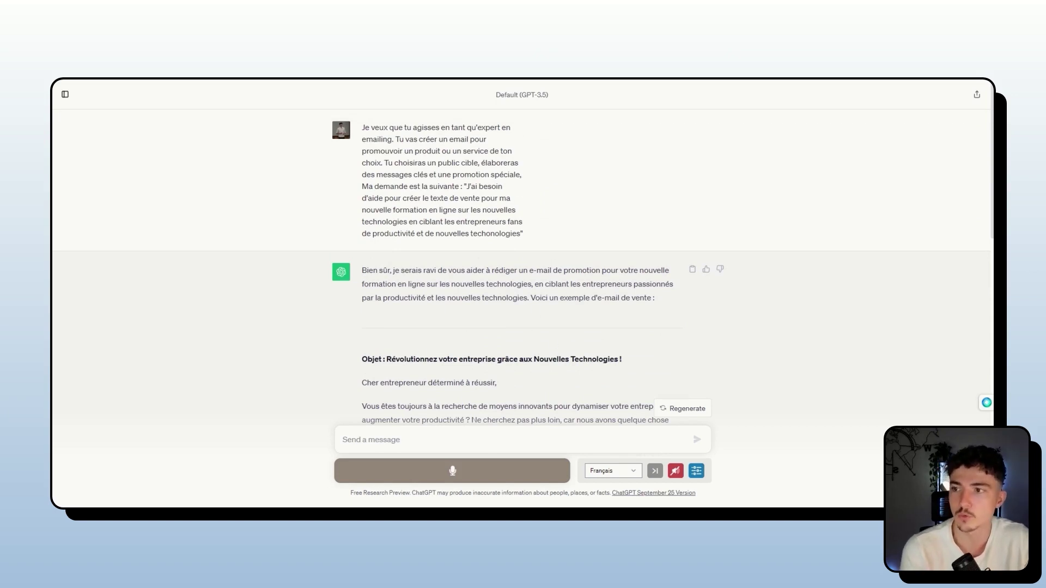
Step: Compare the email's subject line and greeting with the prompt's target audience, highlighting the matching references to entrepreneurs and business
scroll(390, 314, down, 1)
scroll(390, 313, down, 1)
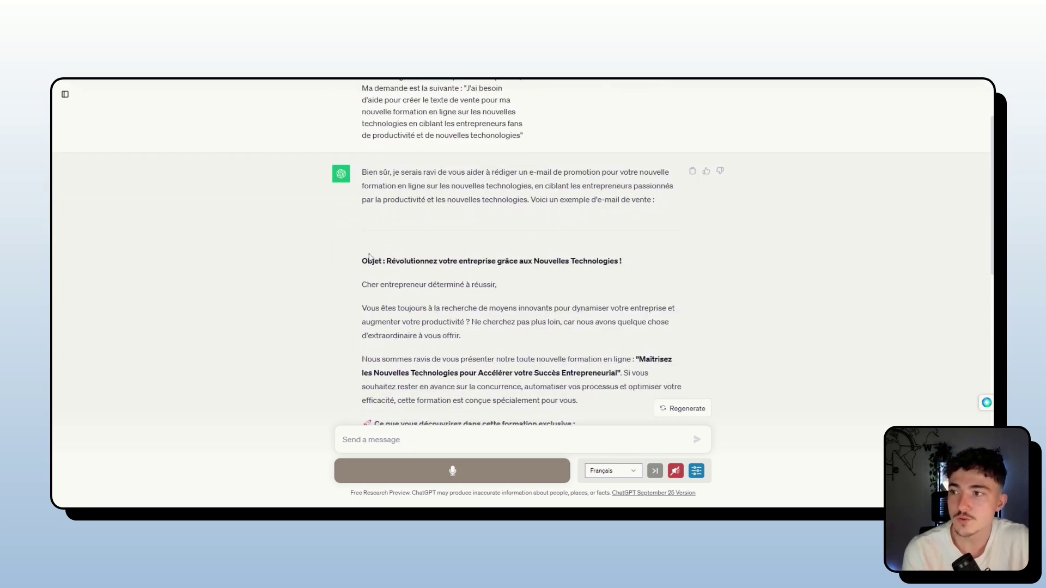
drag(362, 261, 608, 272)
scroll(531, 273, up, 2)
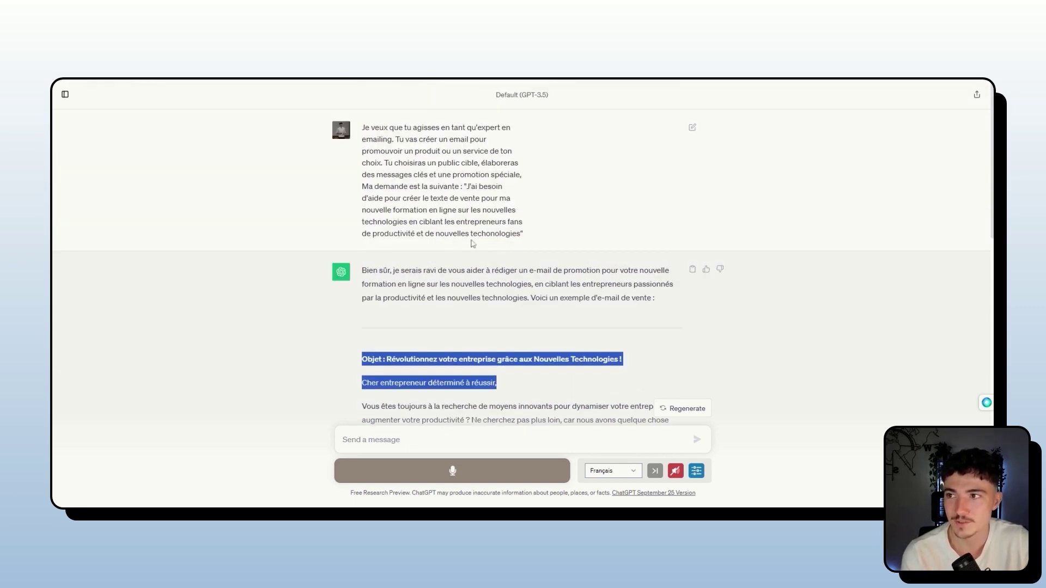
drag(520, 233, 445, 222)
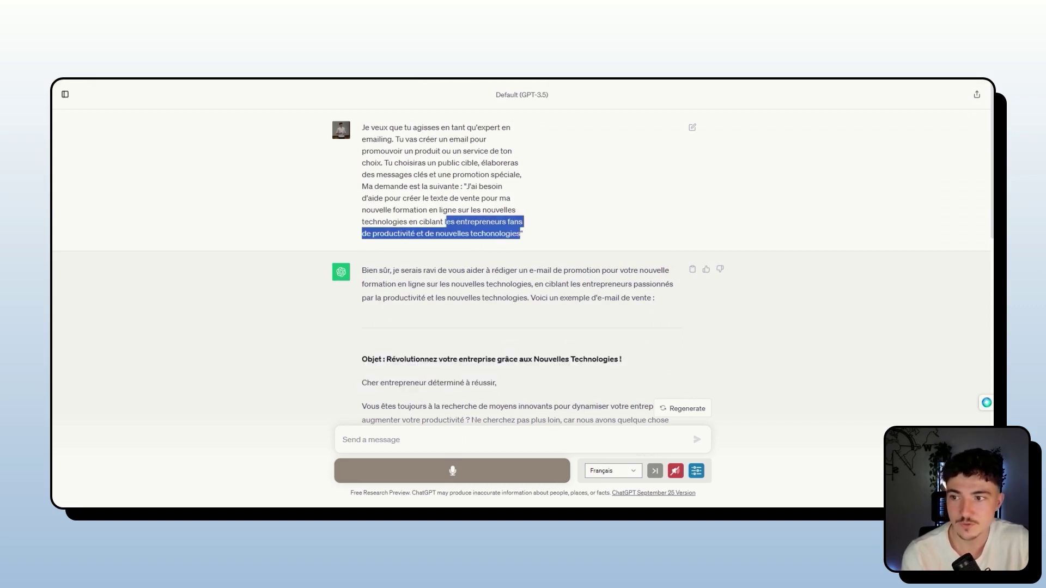
drag(385, 359, 450, 359)
drag(453, 222, 469, 222)
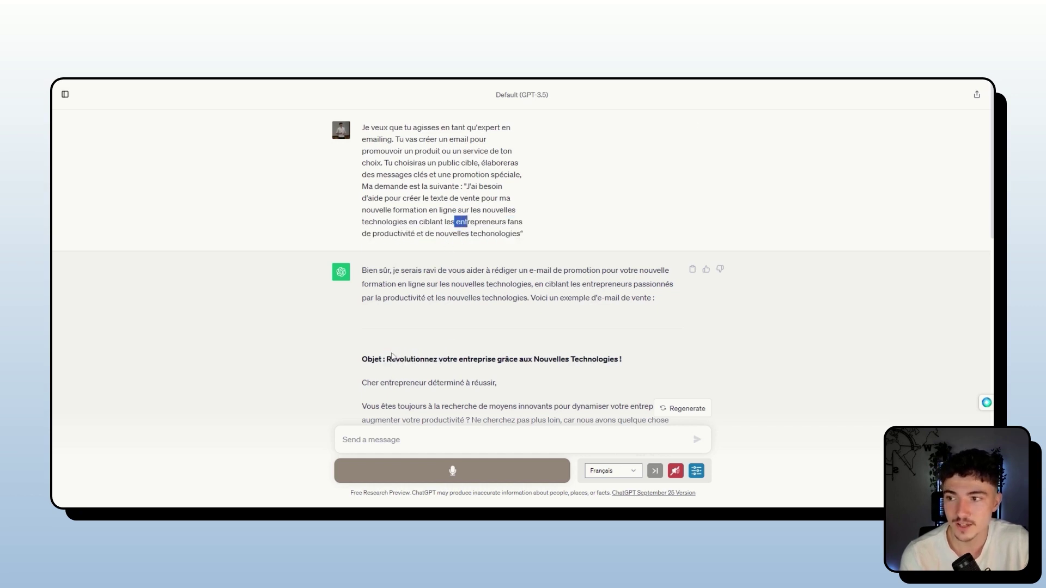
drag(453, 359, 496, 359)
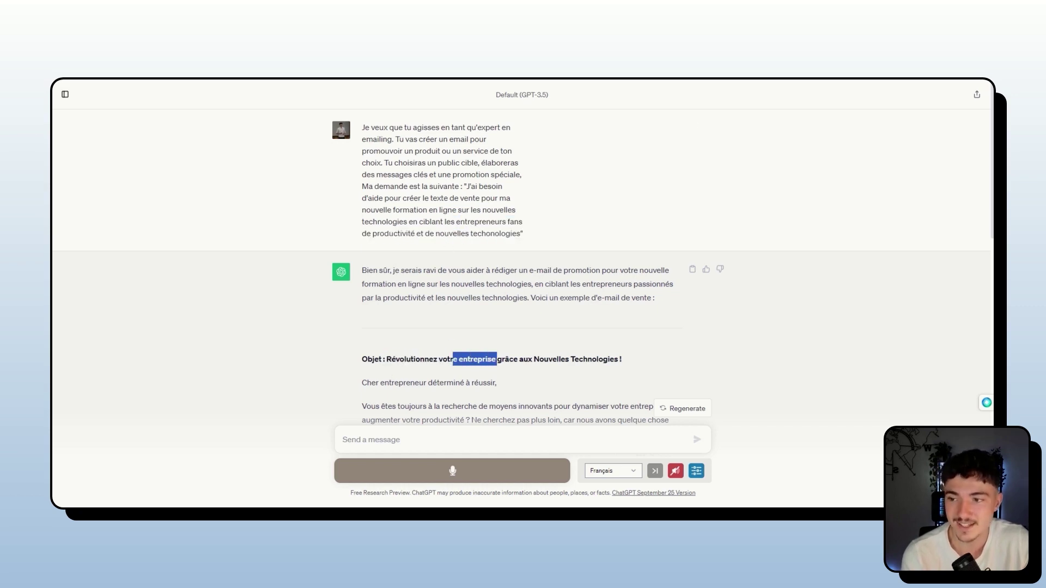
click(671, 364)
Step: Examine how the email presents the online course, highlighting the bullet points under "Ce que vous découvrirez dans cette formation exclusive"
scroll(671, 364, down, 3)
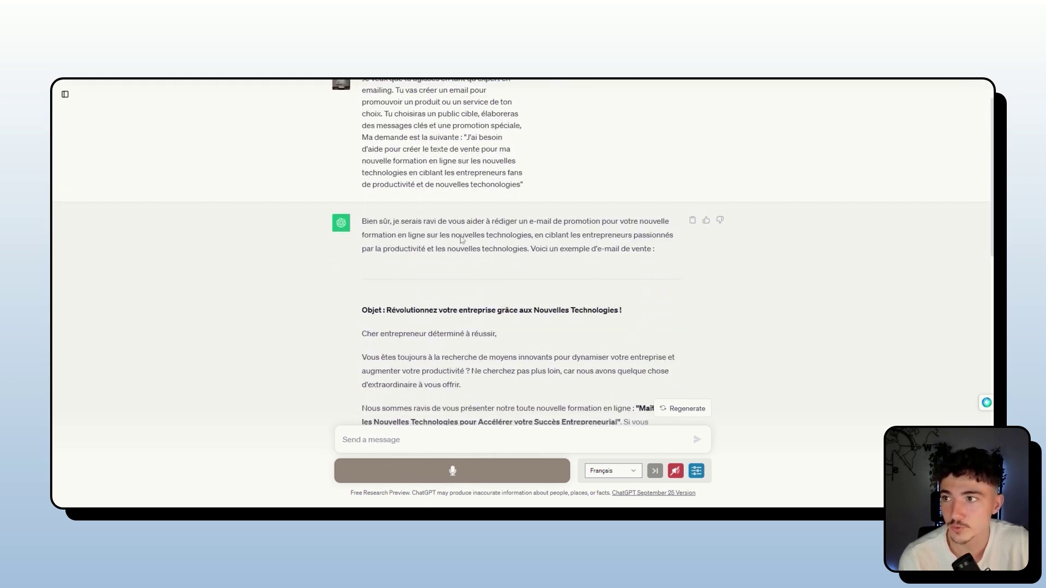
drag(375, 161, 470, 160)
scroll(470, 161, down, 4)
drag(403, 276, 526, 300)
click(525, 300)
drag(370, 314, 454, 341)
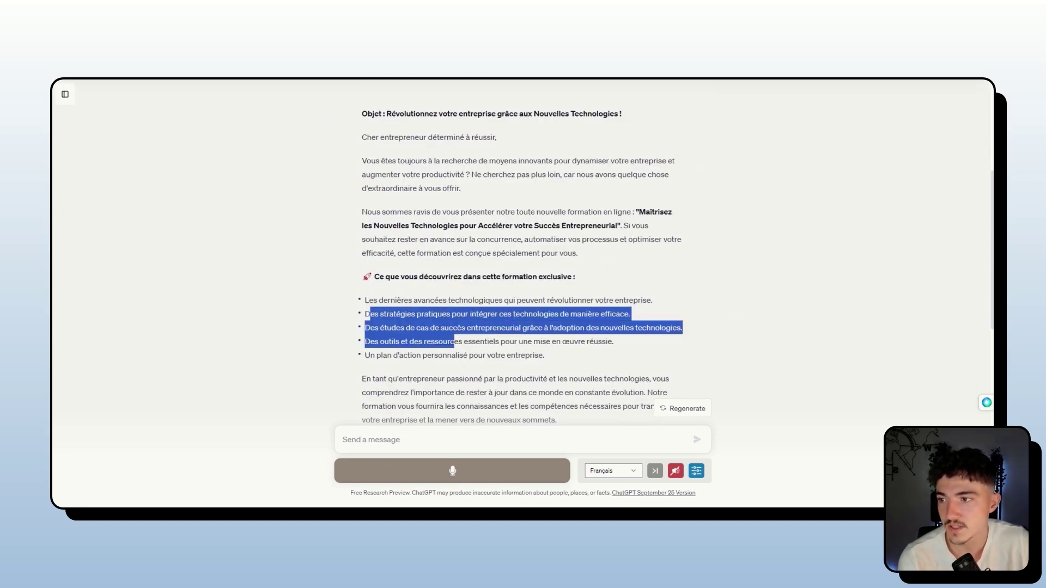
scroll(454, 341, down, 4)
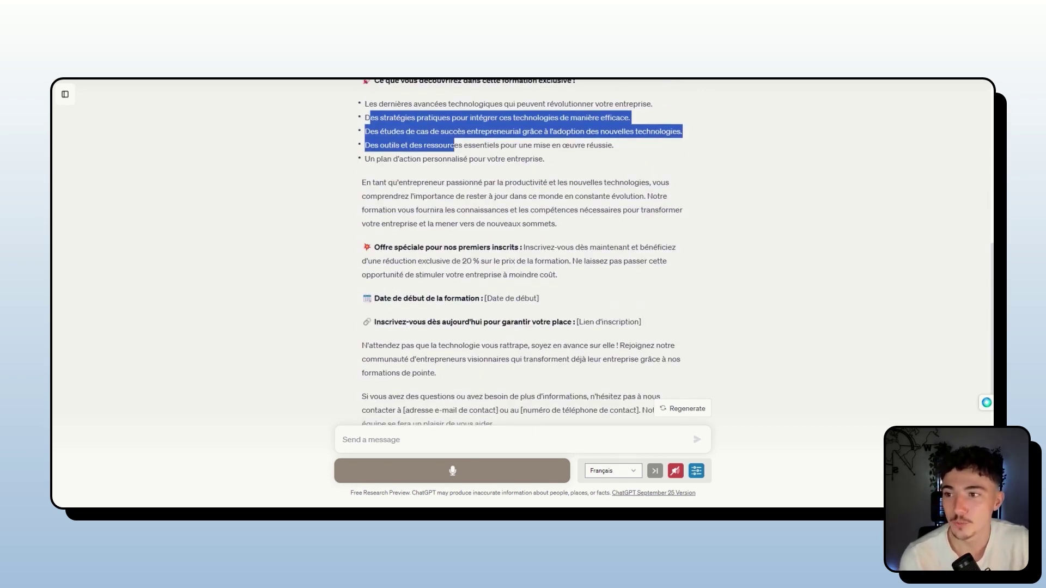
Step: Examine the special offer, start date and registration link placeholders, highlighting them along with the paragraph urging readers not to wait
drag(425, 261, 463, 296)
triple_click(463, 297)
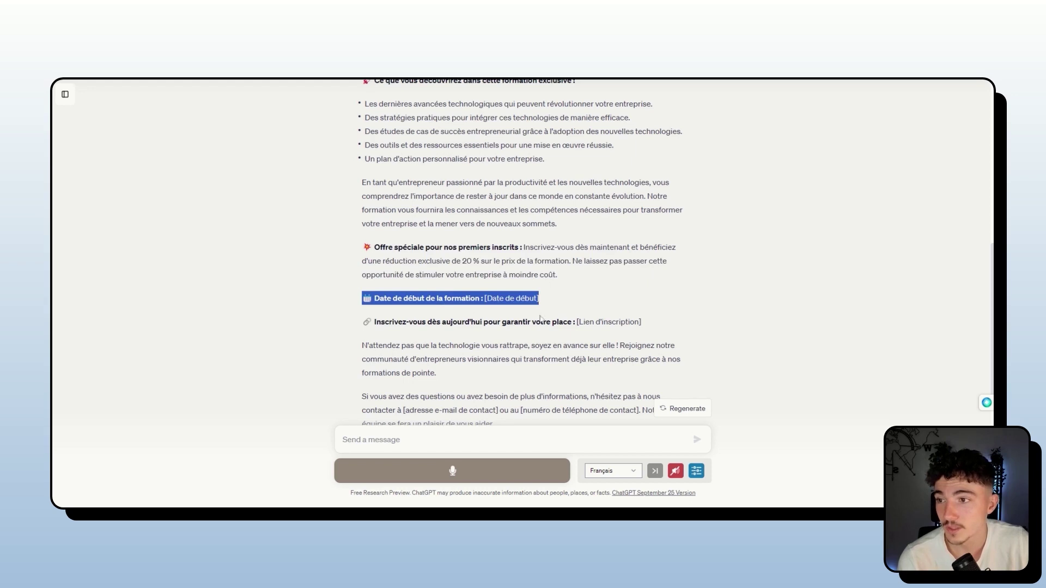
click(553, 304)
scroll(472, 310, down, 3)
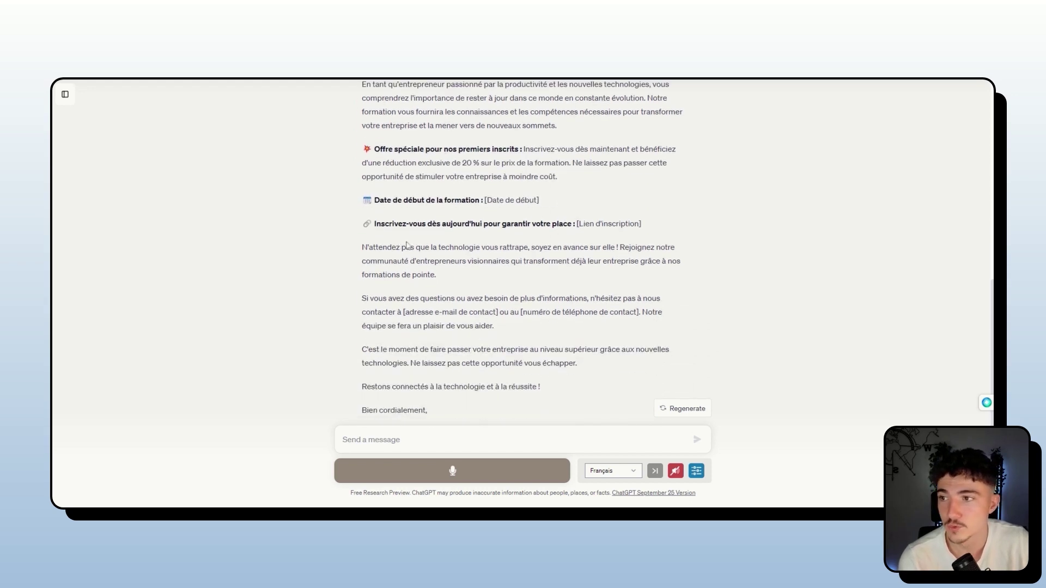
drag(579, 224, 665, 235)
scroll(453, 281, down, 1)
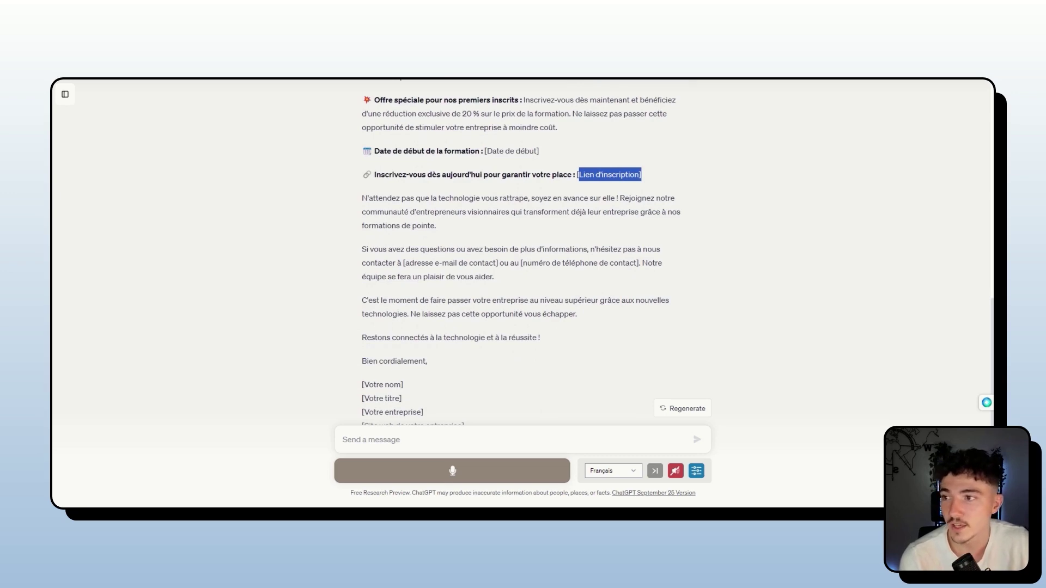
drag(376, 197, 593, 212)
Step: Recheck the special offer for first registrants and review the signature placeholders at the end of the email
scroll(594, 212, up, 2)
scroll(522, 266, up, 2)
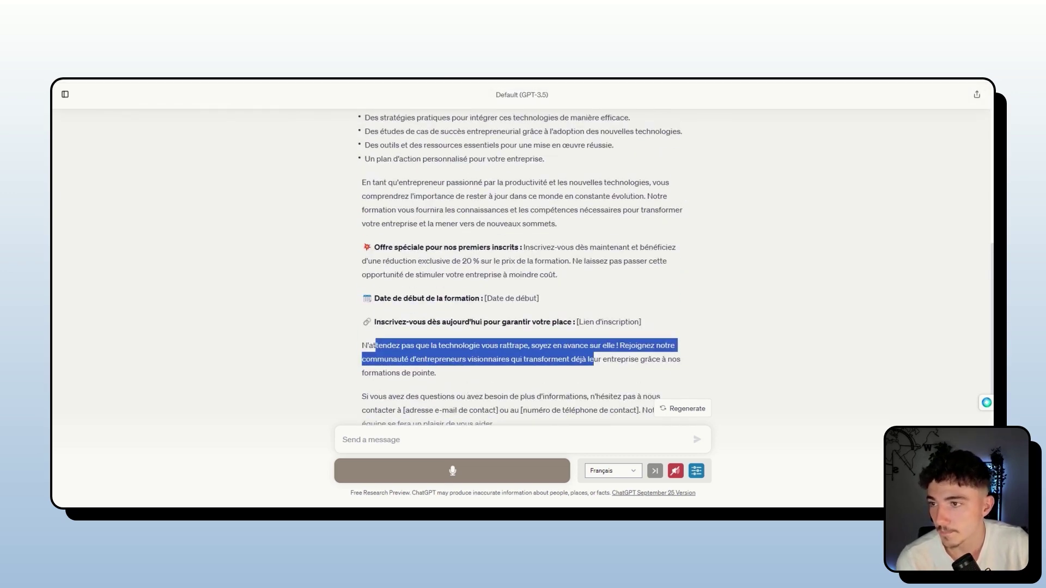
scroll(521, 267, up, 2)
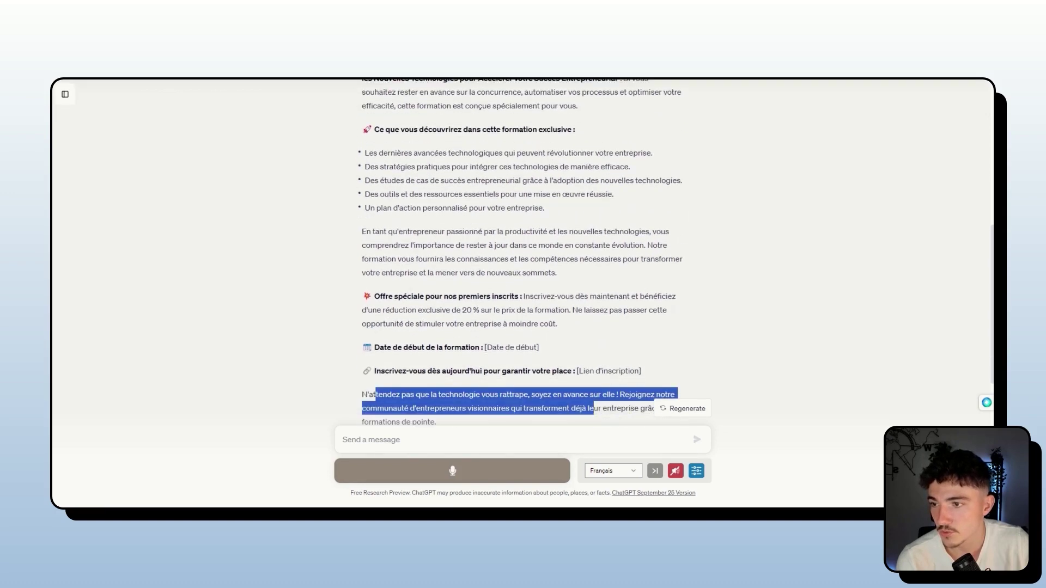
drag(453, 296, 506, 297)
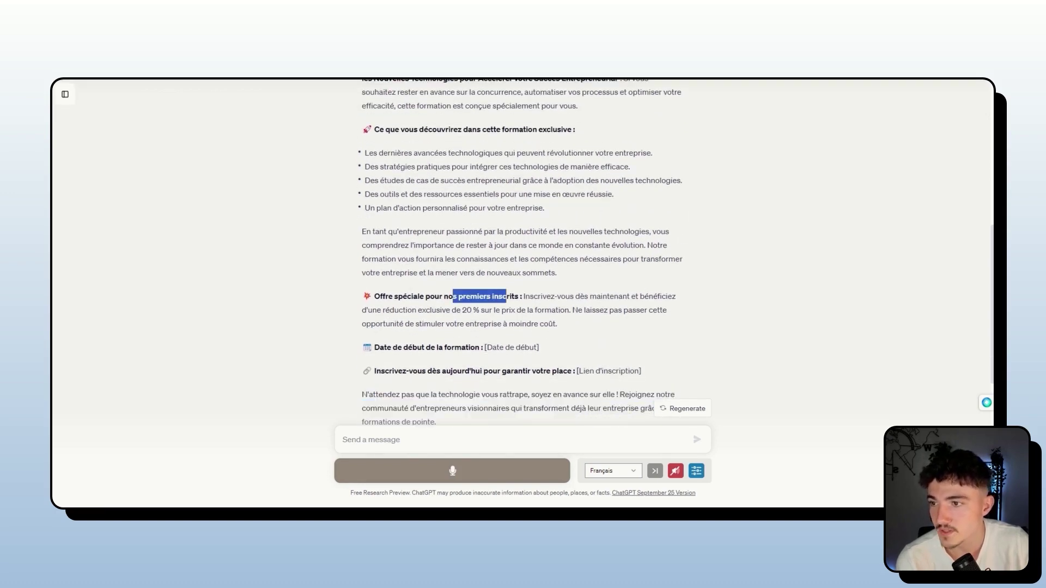
scroll(506, 296, down, 4)
scroll(504, 305, down, 2)
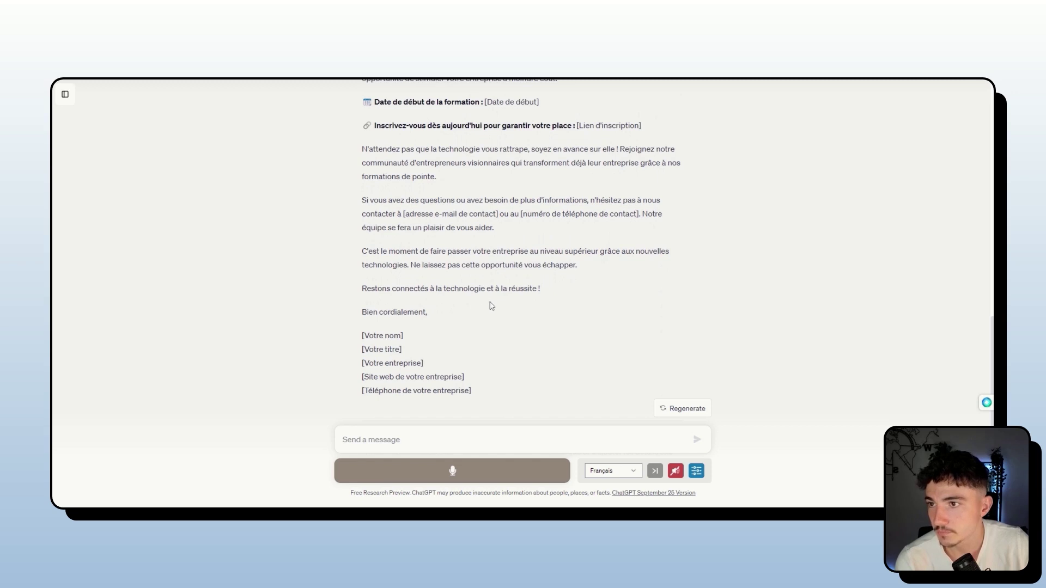
drag(337, 333, 472, 383)
click(480, 390)
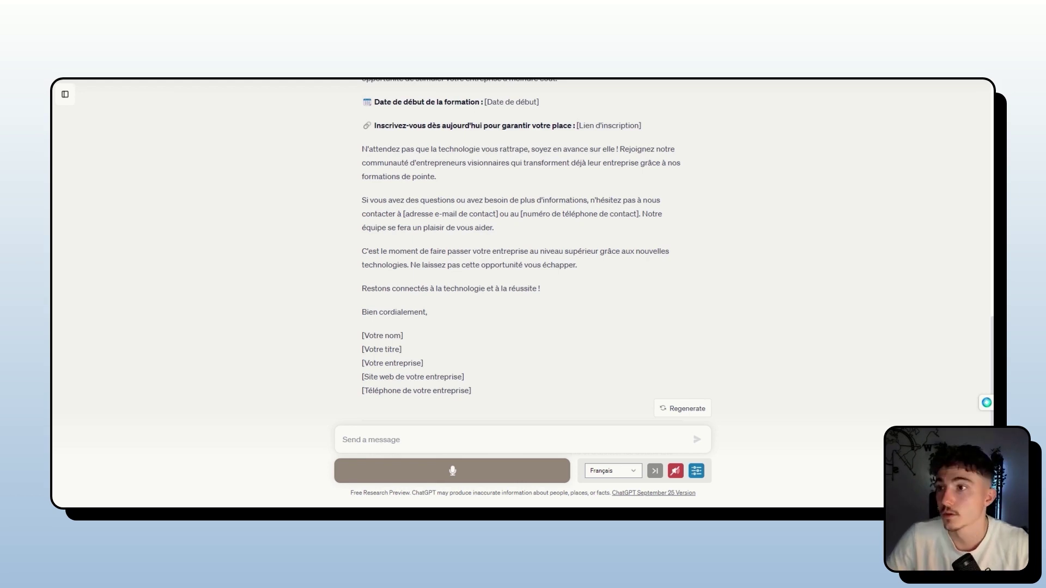
key(ctrl+v)
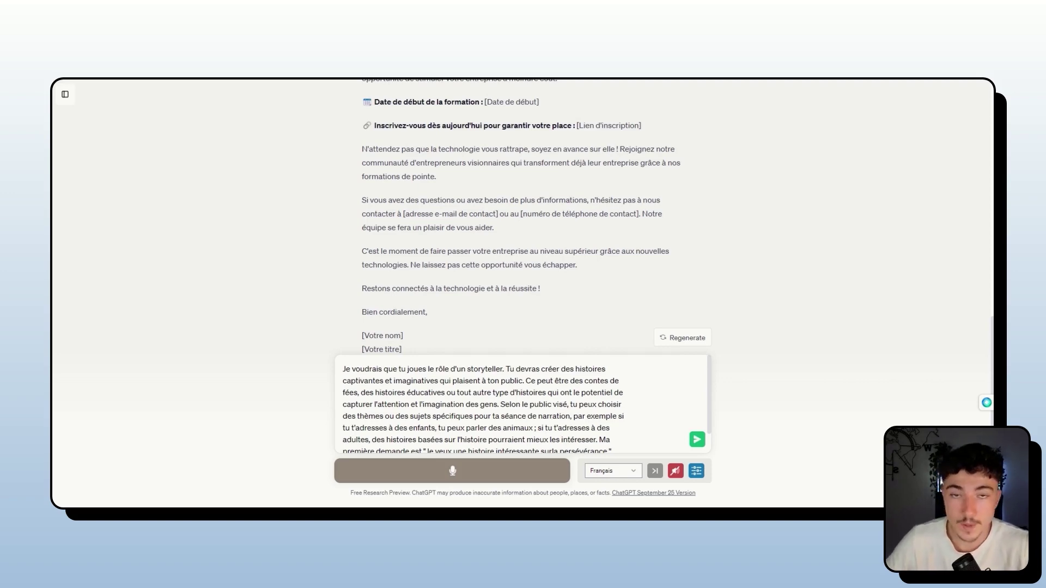
scroll(521, 218, up, 10)
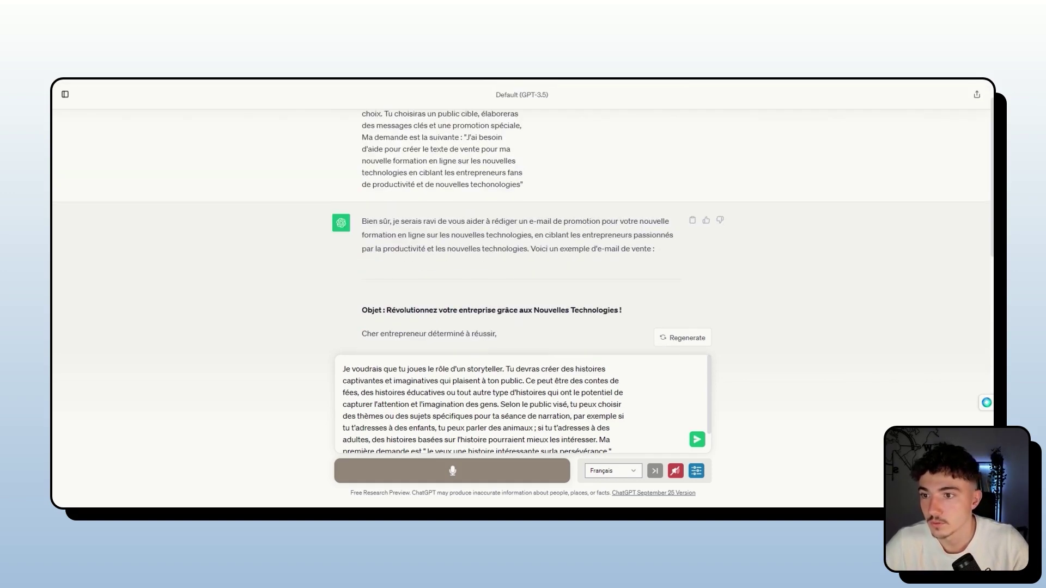
key(ctrl+a)
key(BackSpace)
Step: Ask ChatGPT to rewrite the promotional email with the course start date line removed ("enlève")
scroll(490, 276, up, 2)
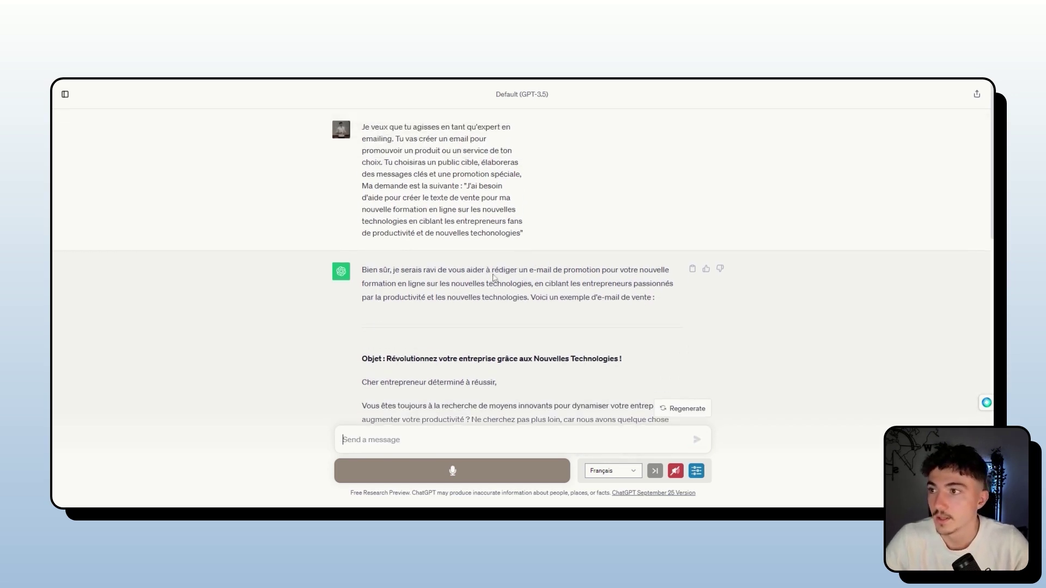
scroll(585, 324, down, 4)
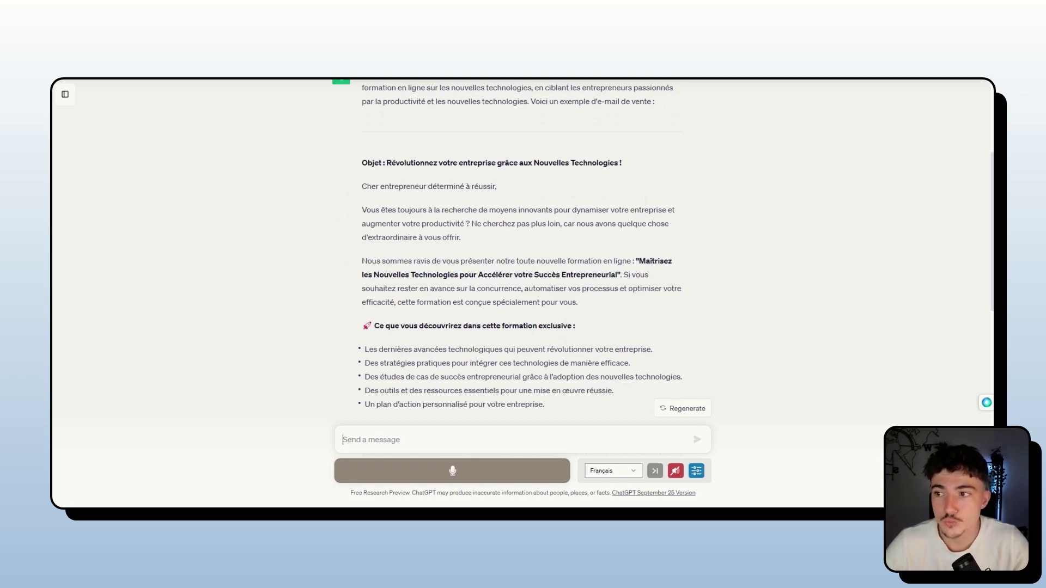
scroll(539, 325, down, 10)
text(enlève)
key(Return)
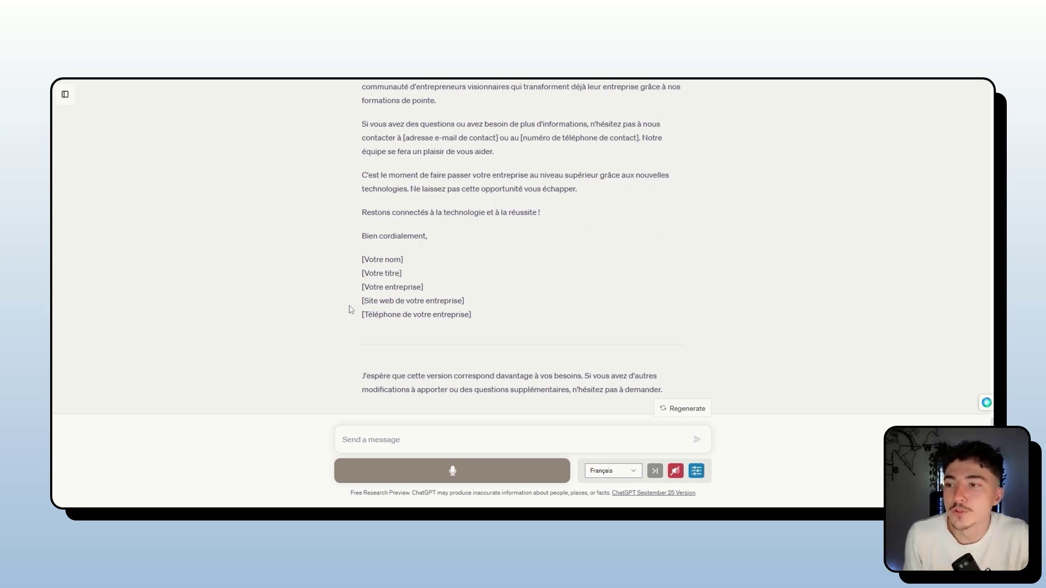
Step: Review the rewritten email from the course presentation through the special offer and registration link to the closing lines
scroll(352, 343, up, 10)
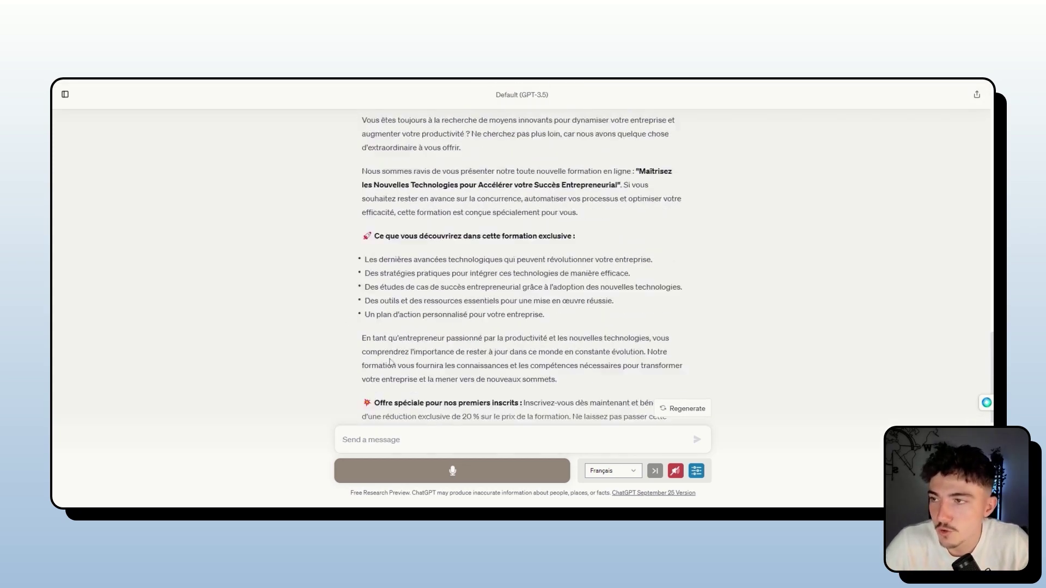
scroll(390, 360, down, 3)
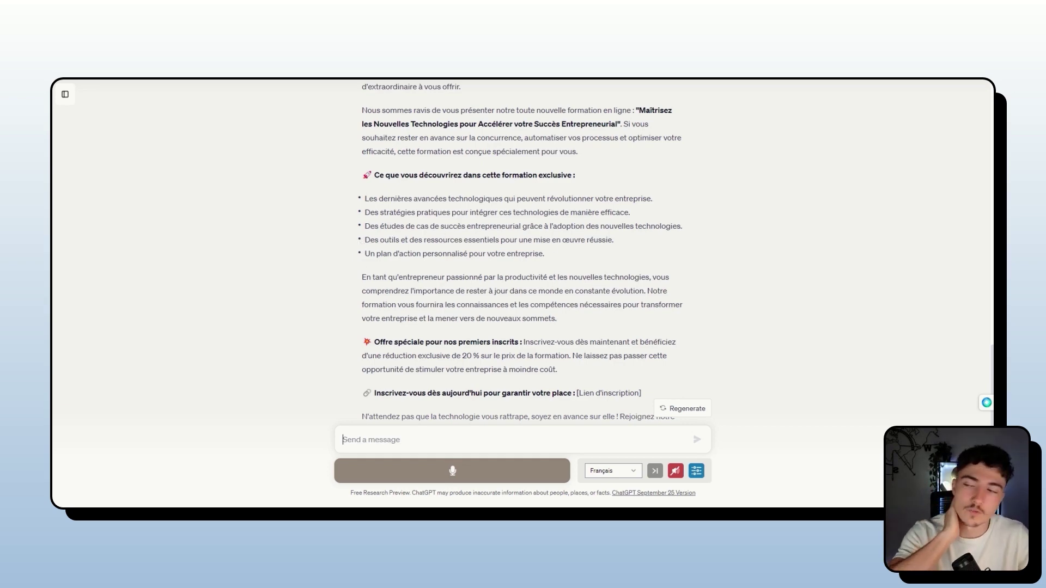
scroll(522, 250, down, 3)
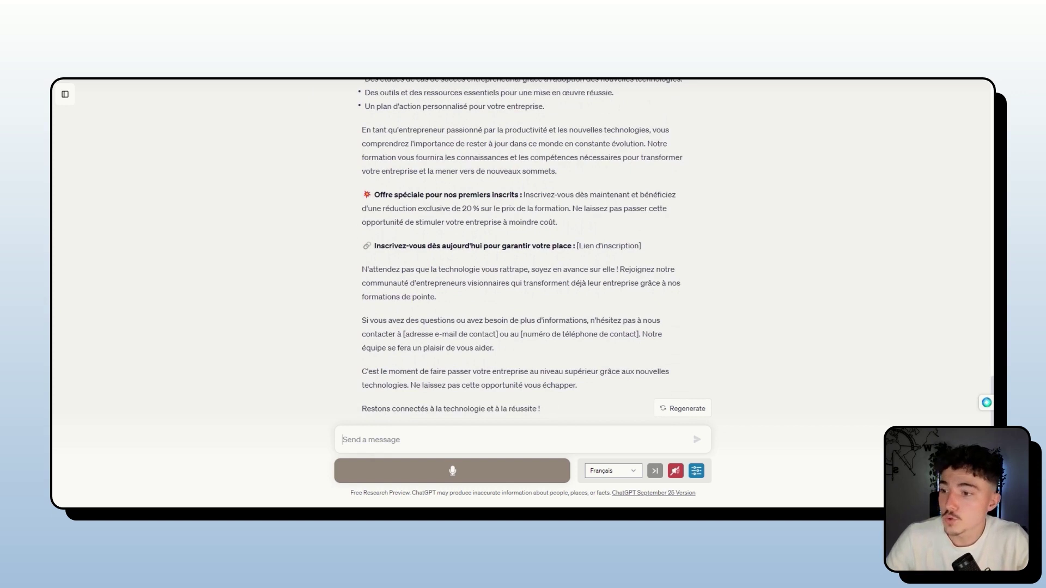
Step: Submit the storyteller prompt requesting "une histoire intéressante sur la persévérance", correcting "surla" to "sur la" before sending
text(Je voudrais que tu joues le rôle d'un storyteller. Tu devras créer des histoires captivantes et imaginatives qui plaisent à ton public. Ce peut être des contes de fées, des histoires éducatives ou tout autre type d'histoires qui ont le potentiel de capturer l'attention et l'imagination des gens. Selon le public visé, tu peux choisir des thèmes ou des sujets spécifiques pour ta séance de narration, par exemple si tu t'adresses à des enfants, tu peux parler des animaux ; si tu t'adresses à des adultes, des histoires basées sur l'histoire pourraient mieux les intéresser. Ma première demande est "Je veux une histoire intéressante surla persévérance.")
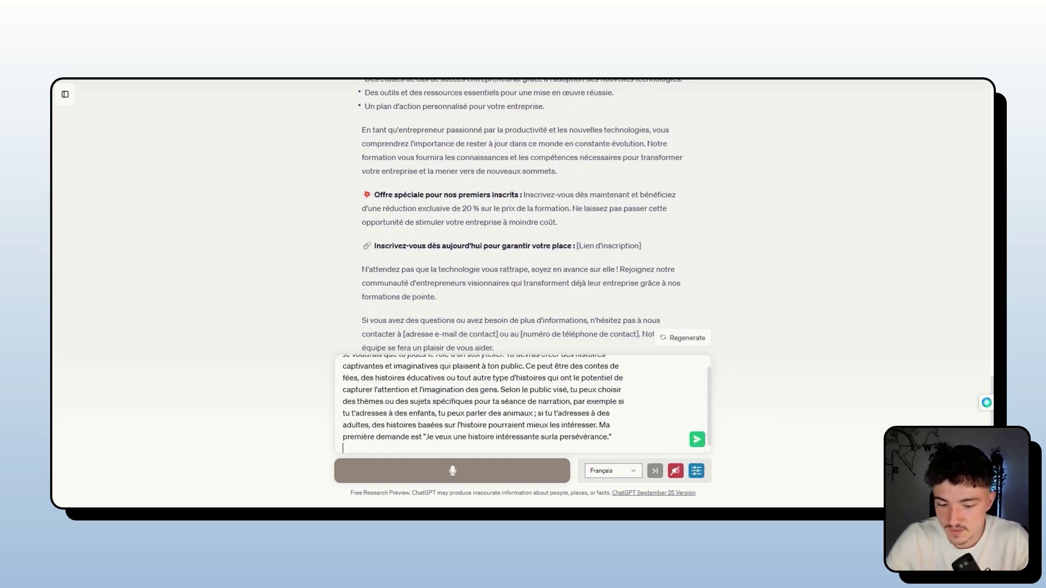
scroll(523, 403, up, 1)
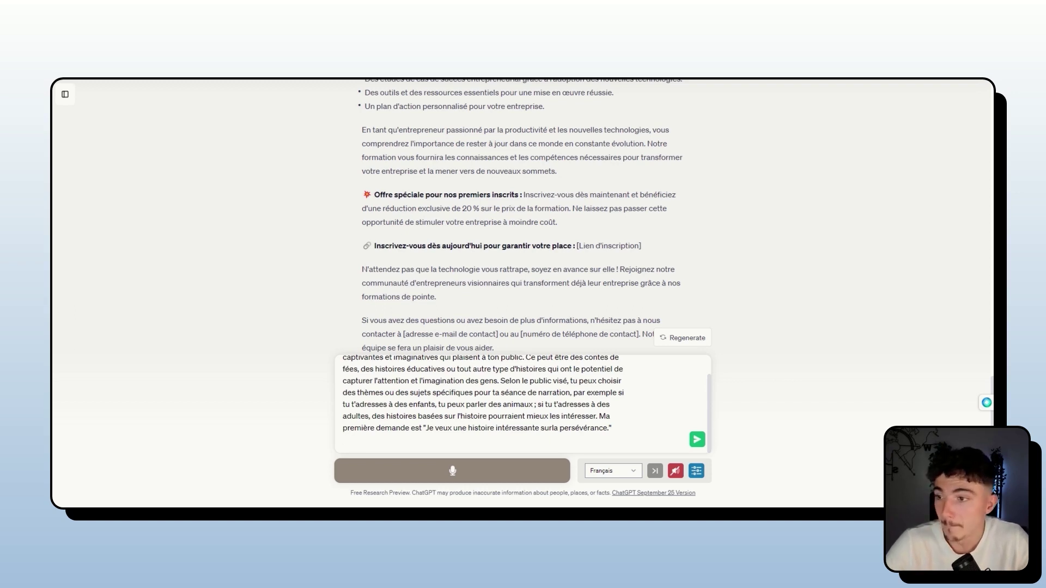
shift+click(428, 428)
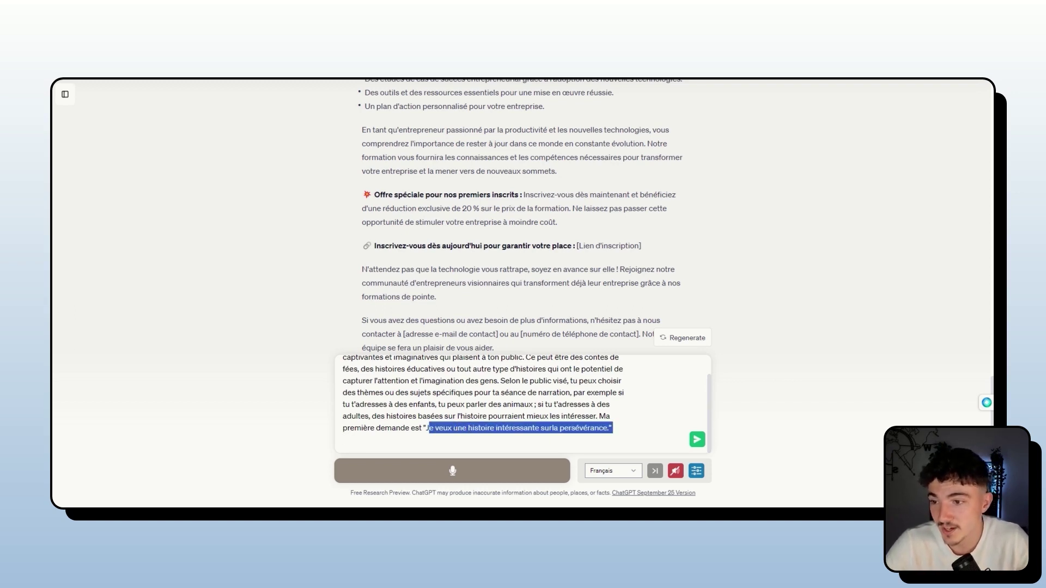
click(551, 427)
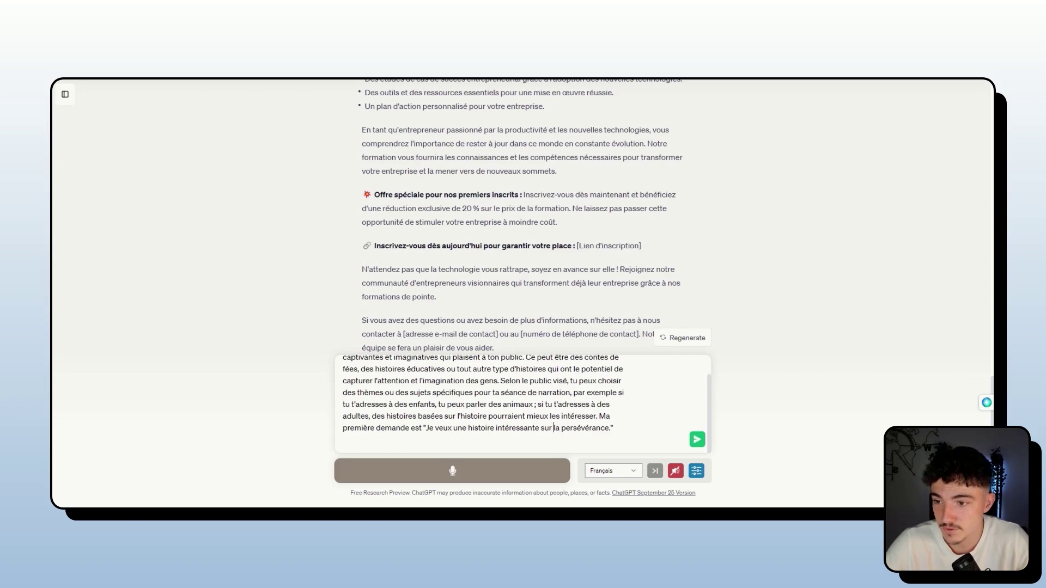
key(Return)
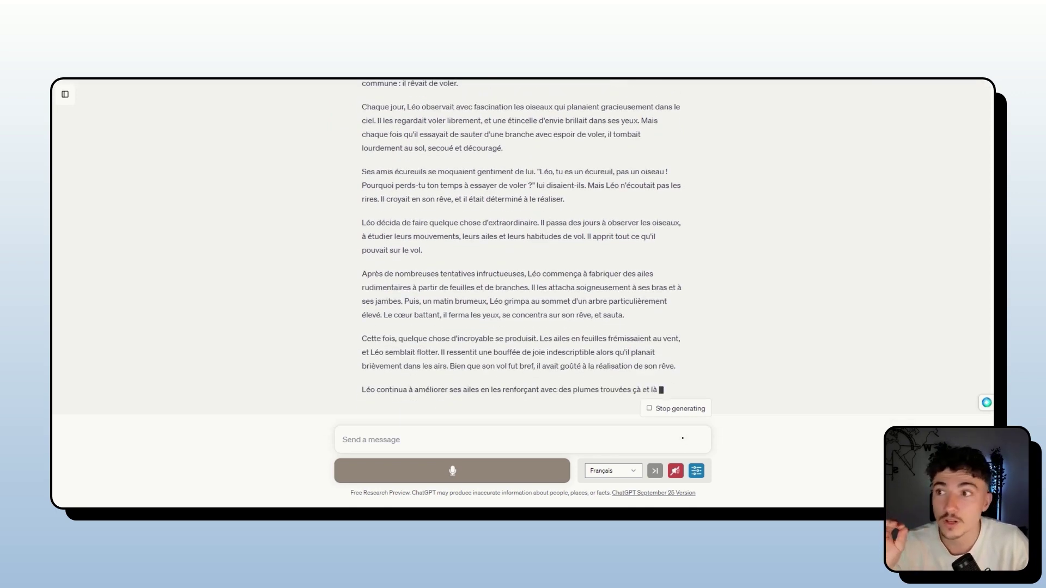
Step: Check the storyteller prompt against the generated story about perseverance, examining the paragraph where the squirrel's friends mock him
scroll(528, 241, up, 5)
scroll(528, 242, up, 3)
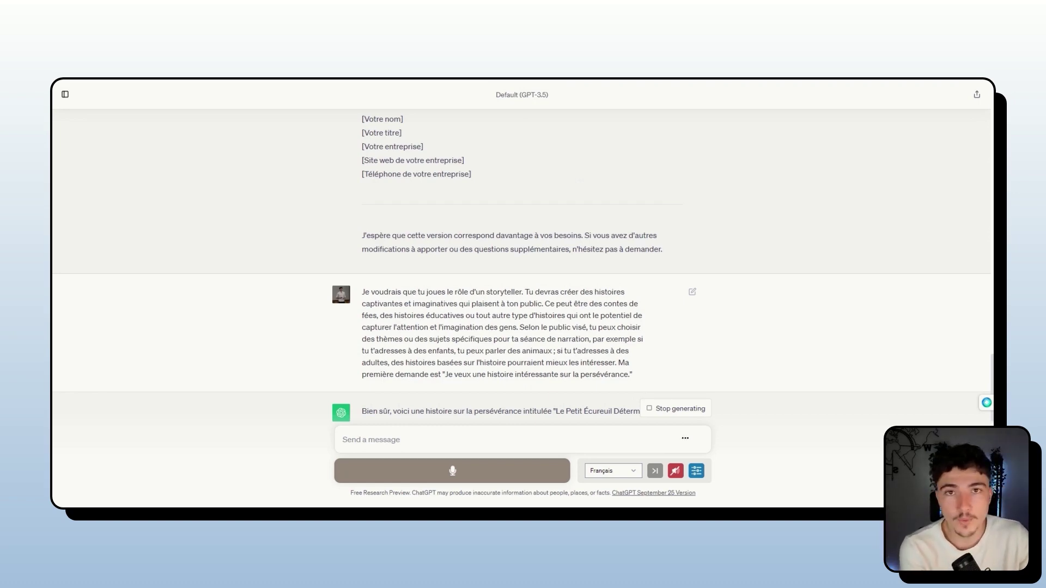
scroll(490, 330, down, 6)
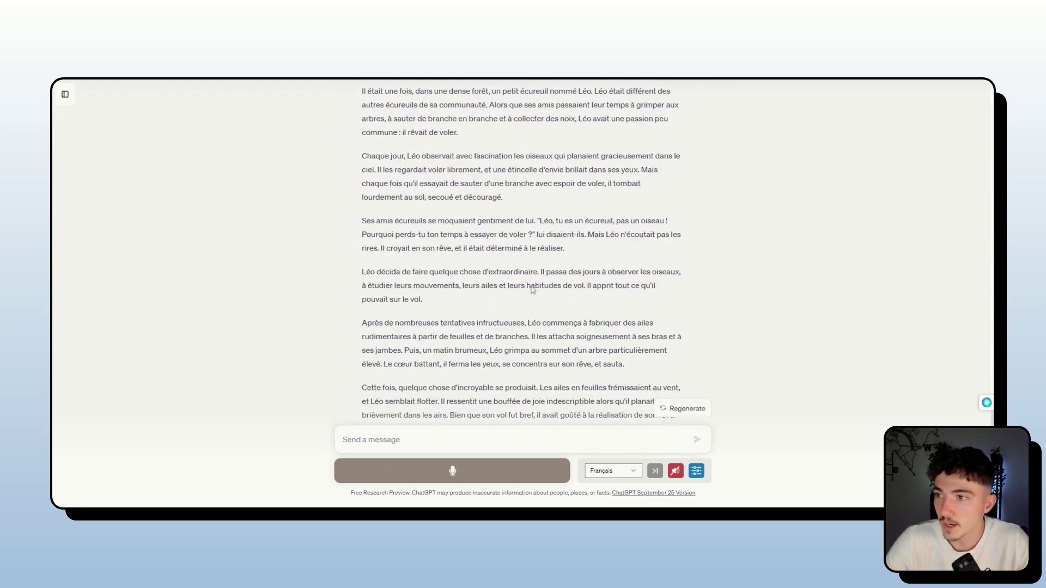
drag(357, 223, 389, 223)
click(389, 231)
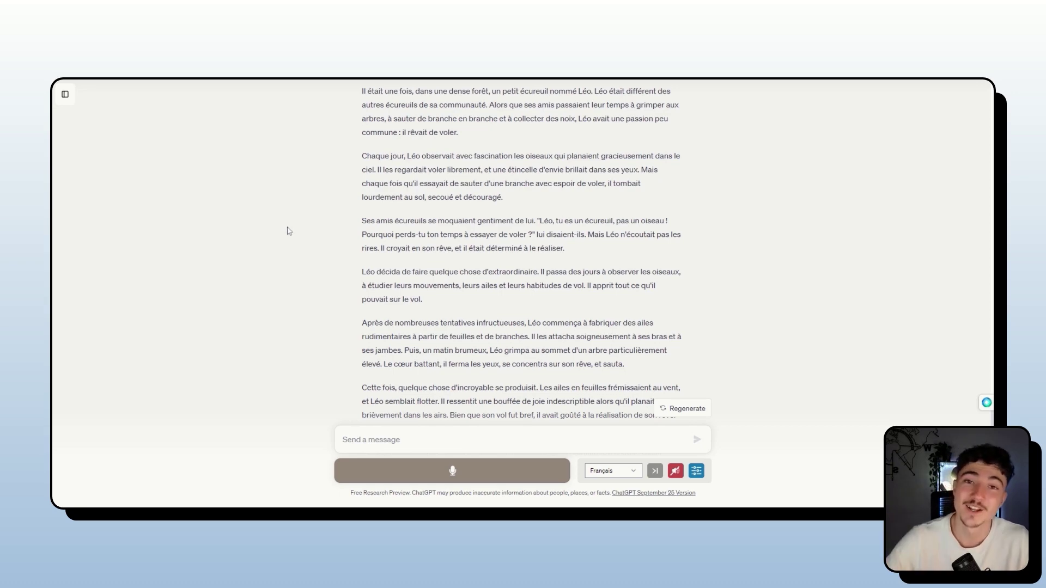
Step: Revisit the rewritten promotional email's subject line and course presentation, and return to the storyteller prompt and the start of its story
scroll(607, 317, up, 1)
scroll(607, 317, up, 15)
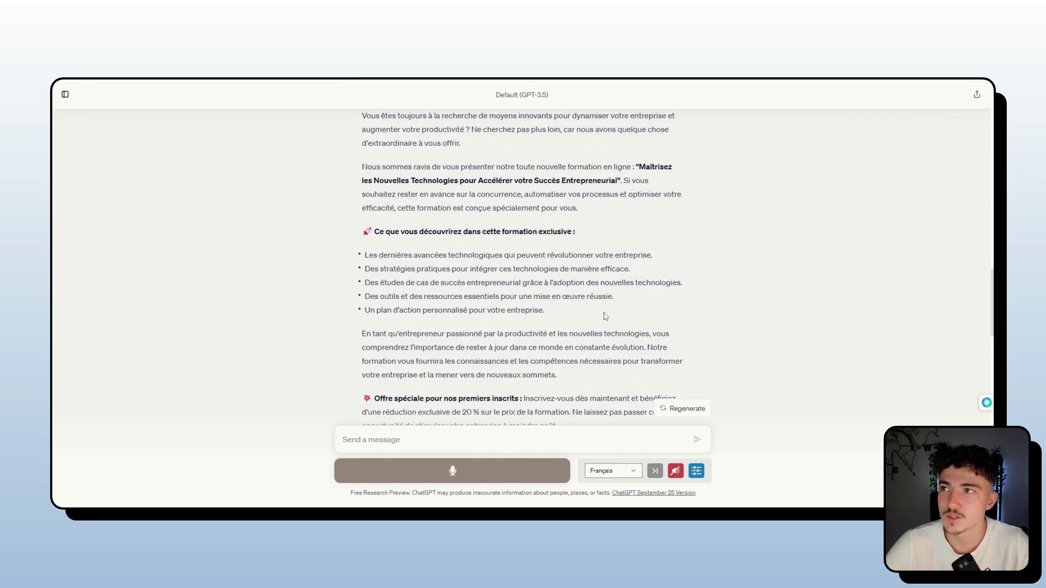
scroll(606, 317, up, 2)
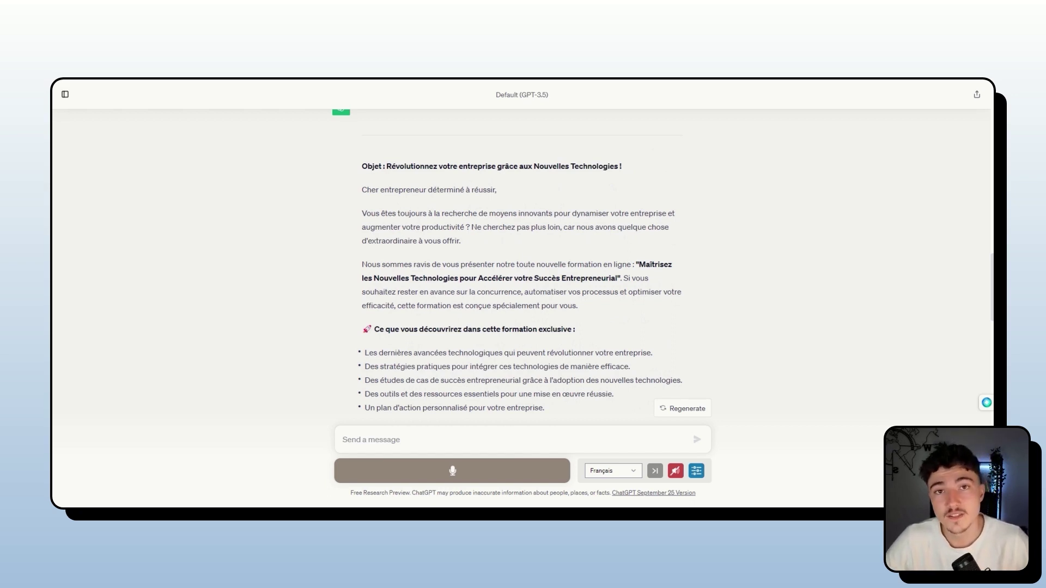
scroll(521, 250, down, 15)
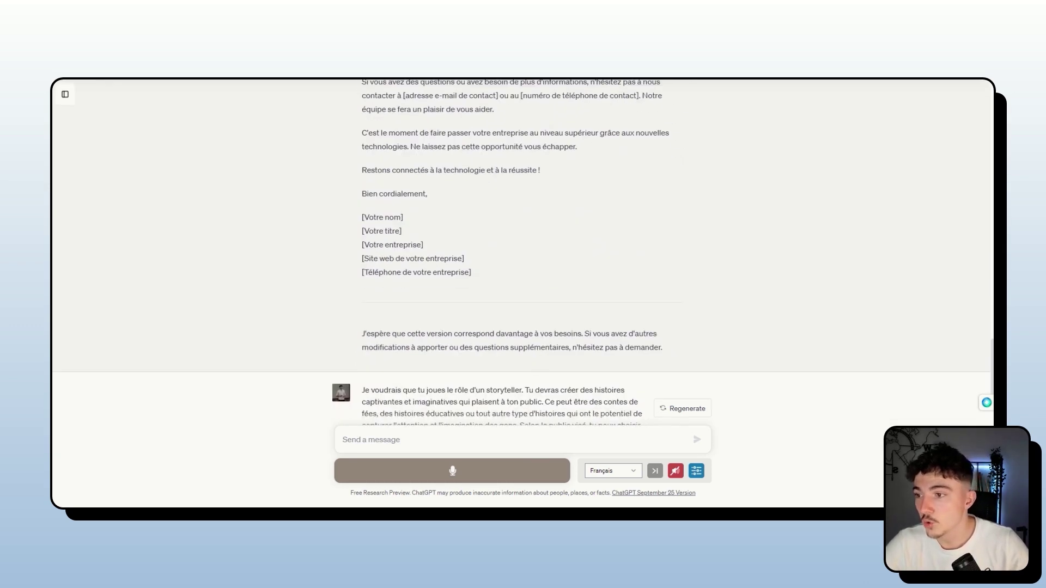
scroll(521, 250, down, 1)
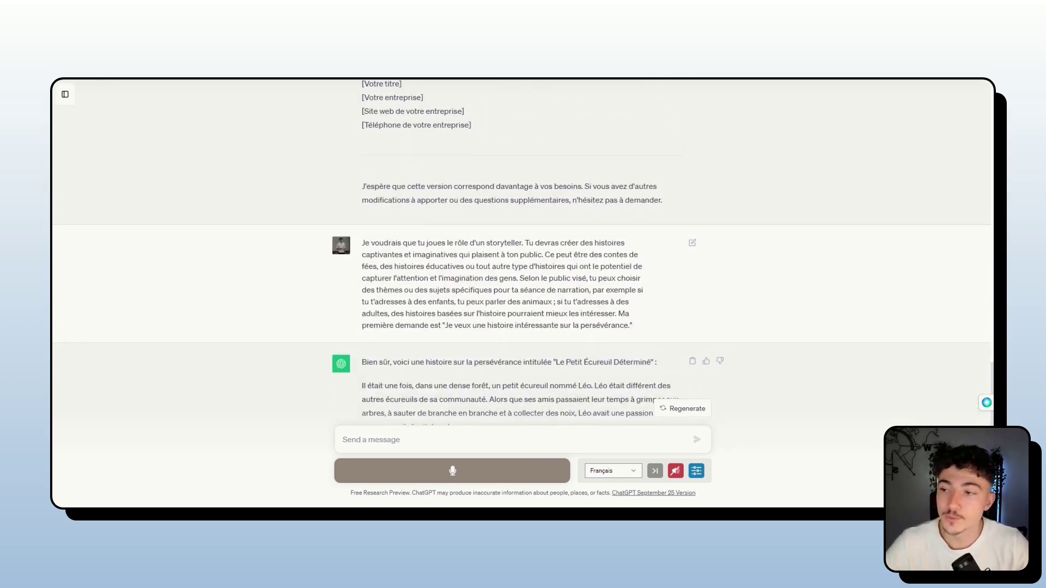